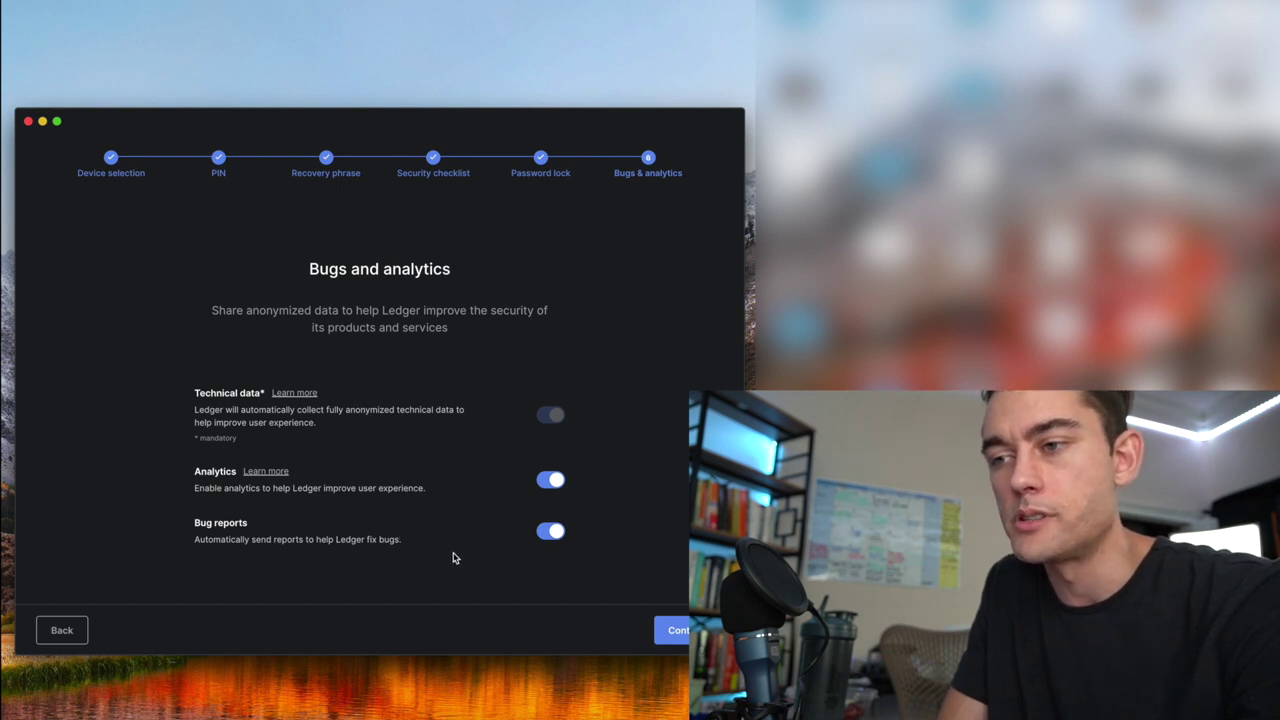
Step: Finish the device setup with analytics and bug reports left enabled, and accept the Terms of Use and Privacy Policy
click(664, 629)
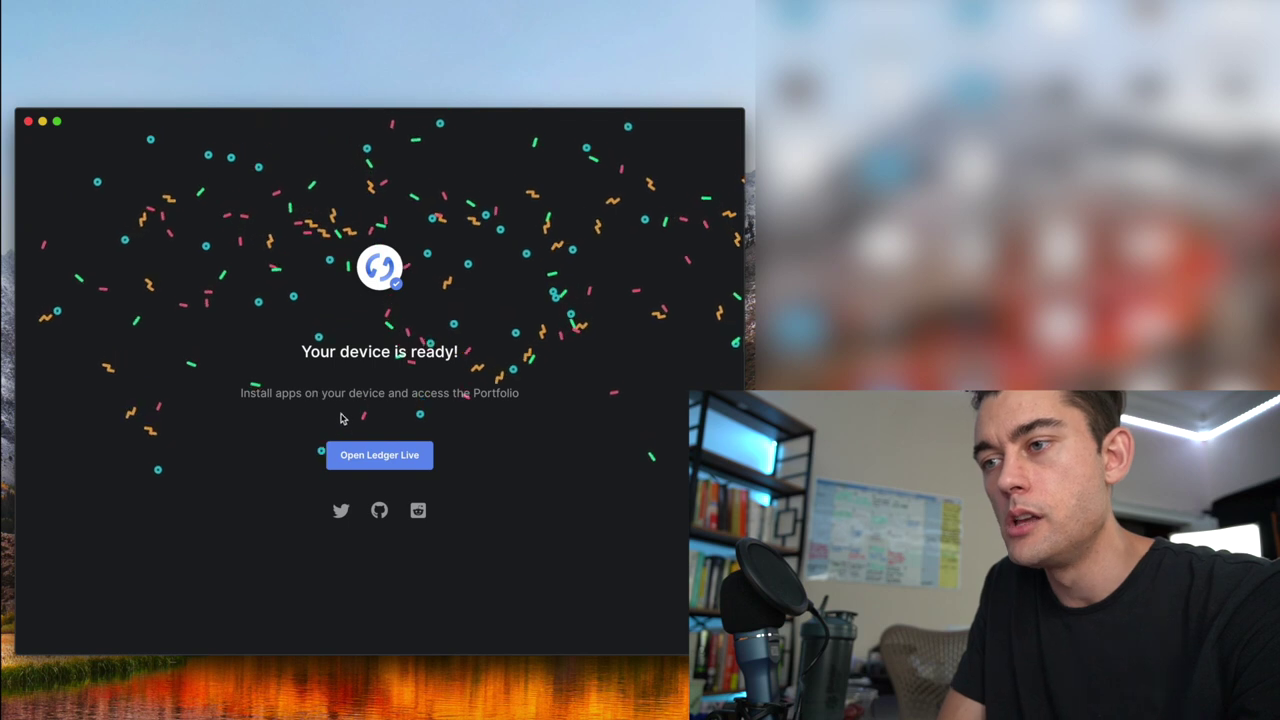
click(376, 464)
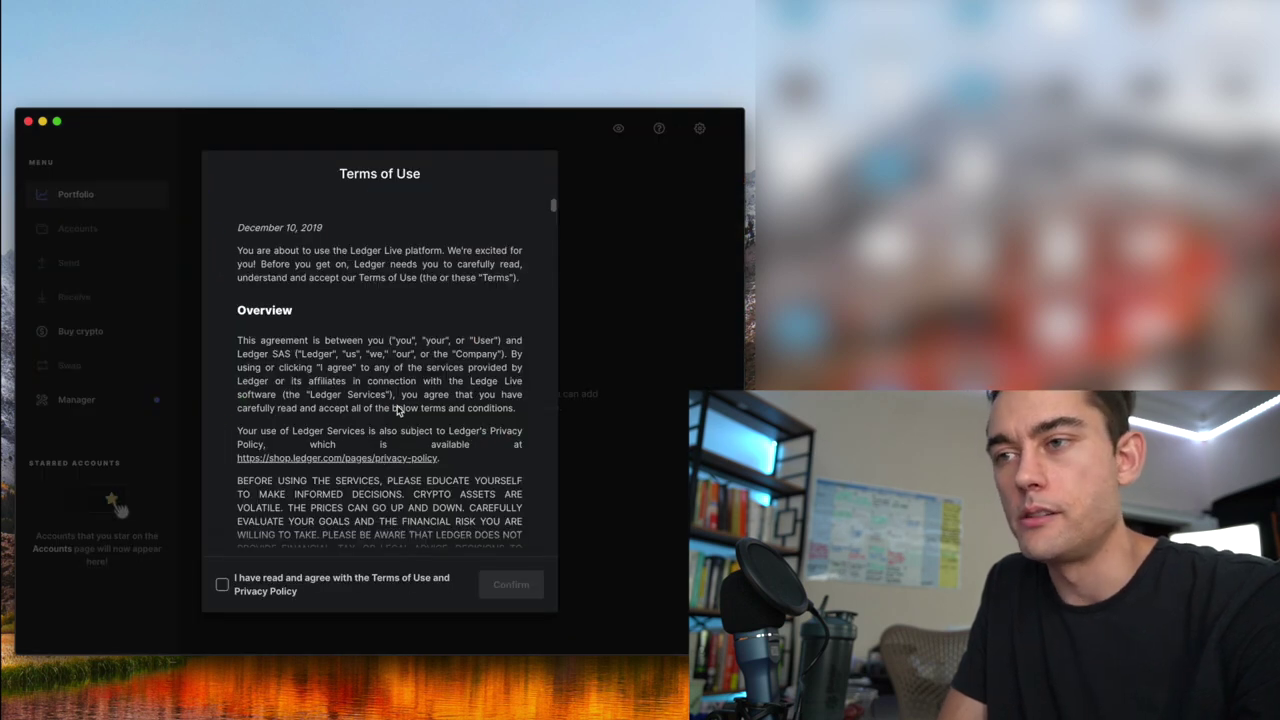
click(222, 586)
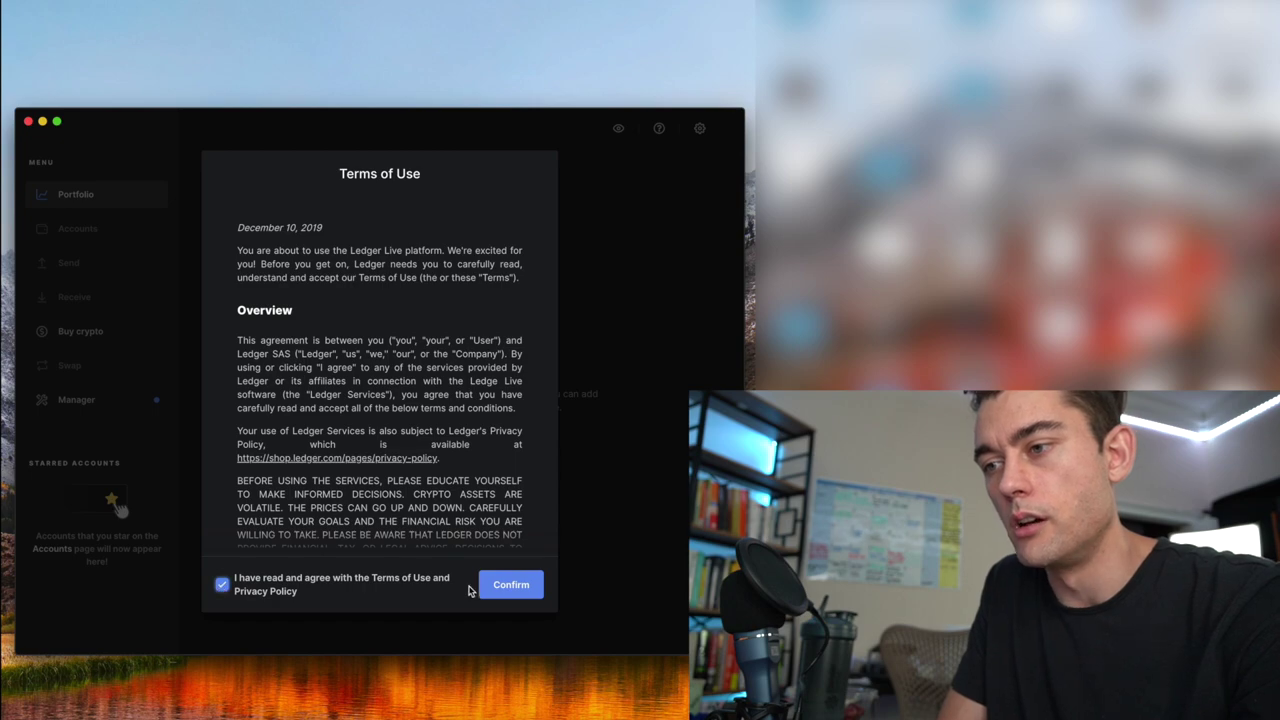
scroll(481, 512, down, 10)
scroll(481, 508, down, 20)
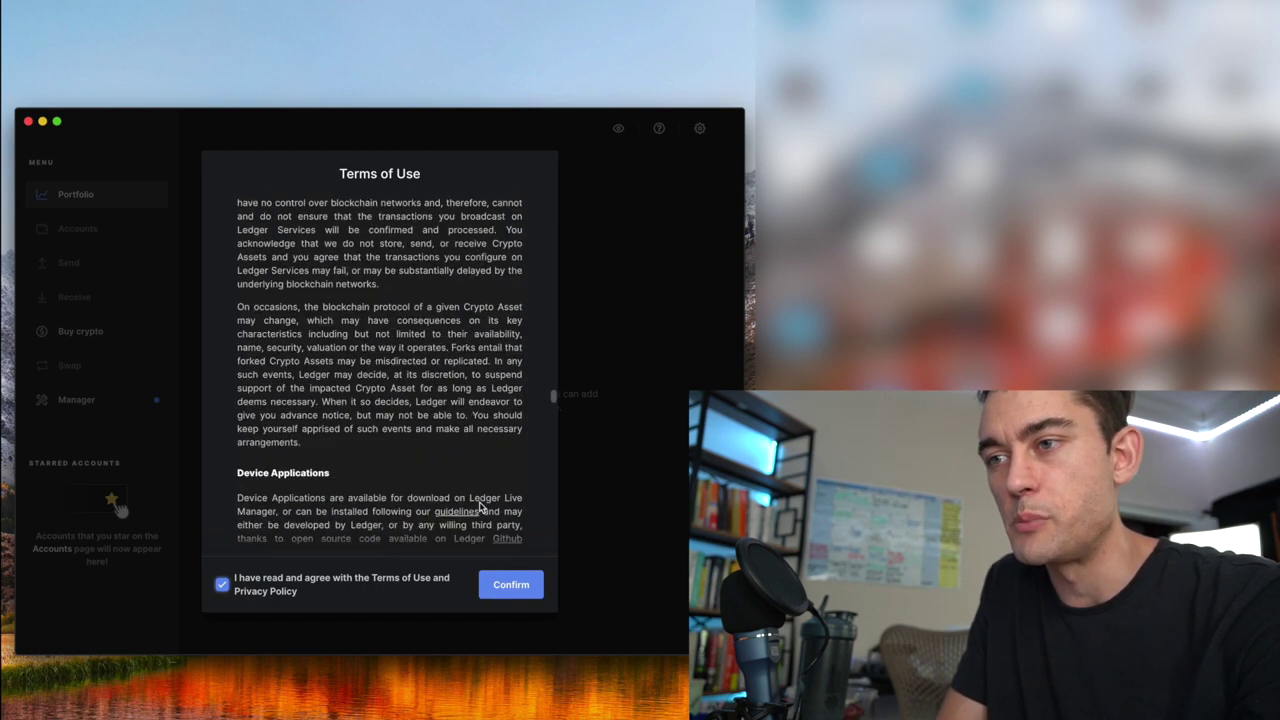
scroll(481, 508, down, 10)
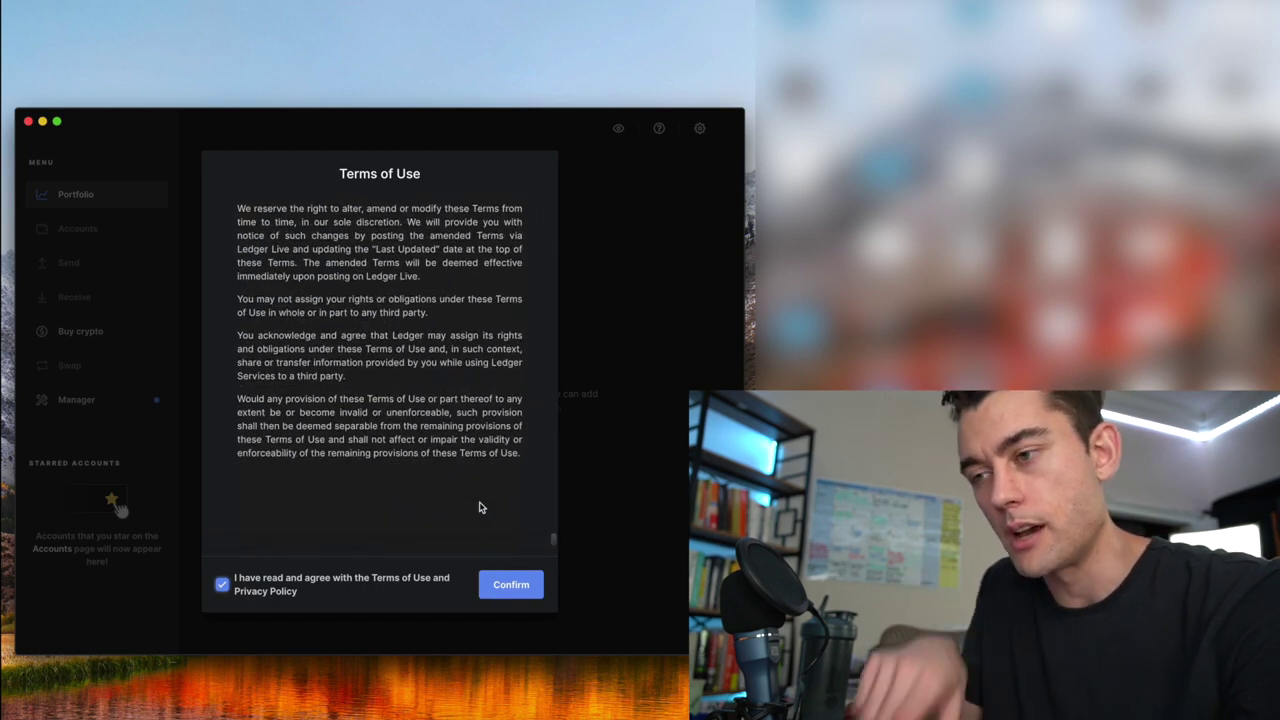
click(513, 586)
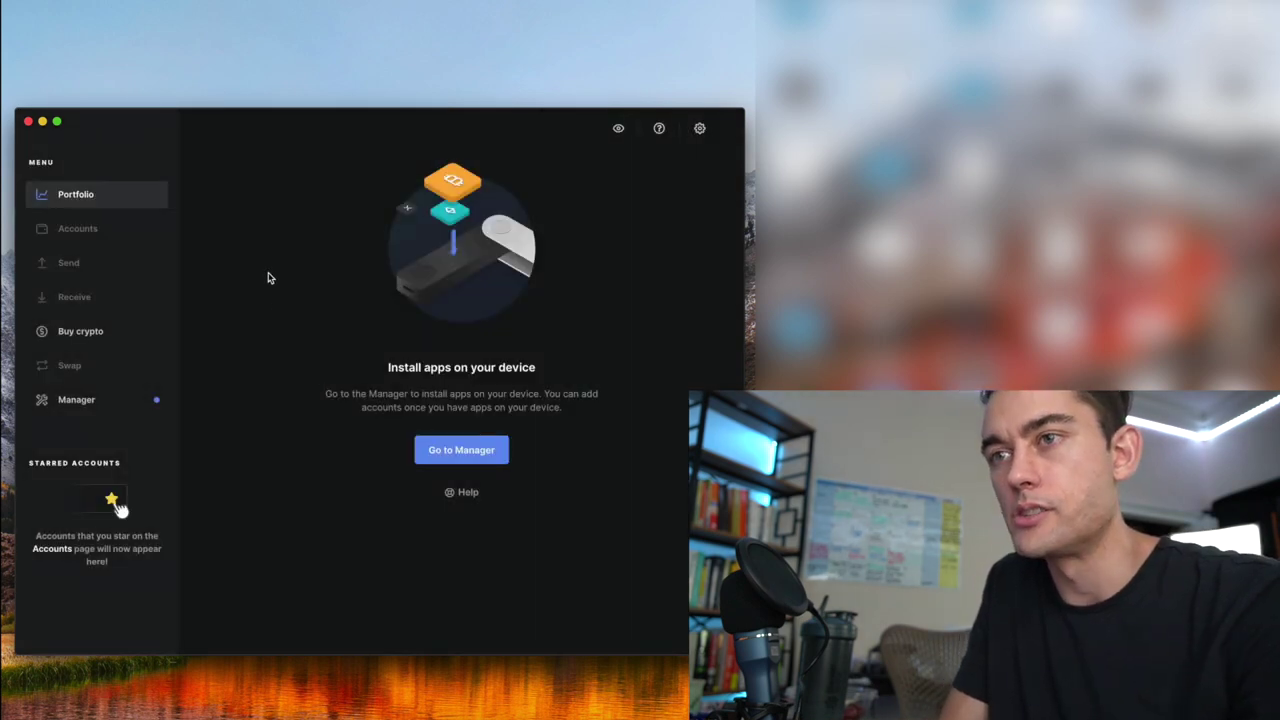
Step: Enlarge the window and update the Ledger Nano X firmware to version 1.2.4-4 in the Manager, confirming possession of the recovery phrase
click(57, 121)
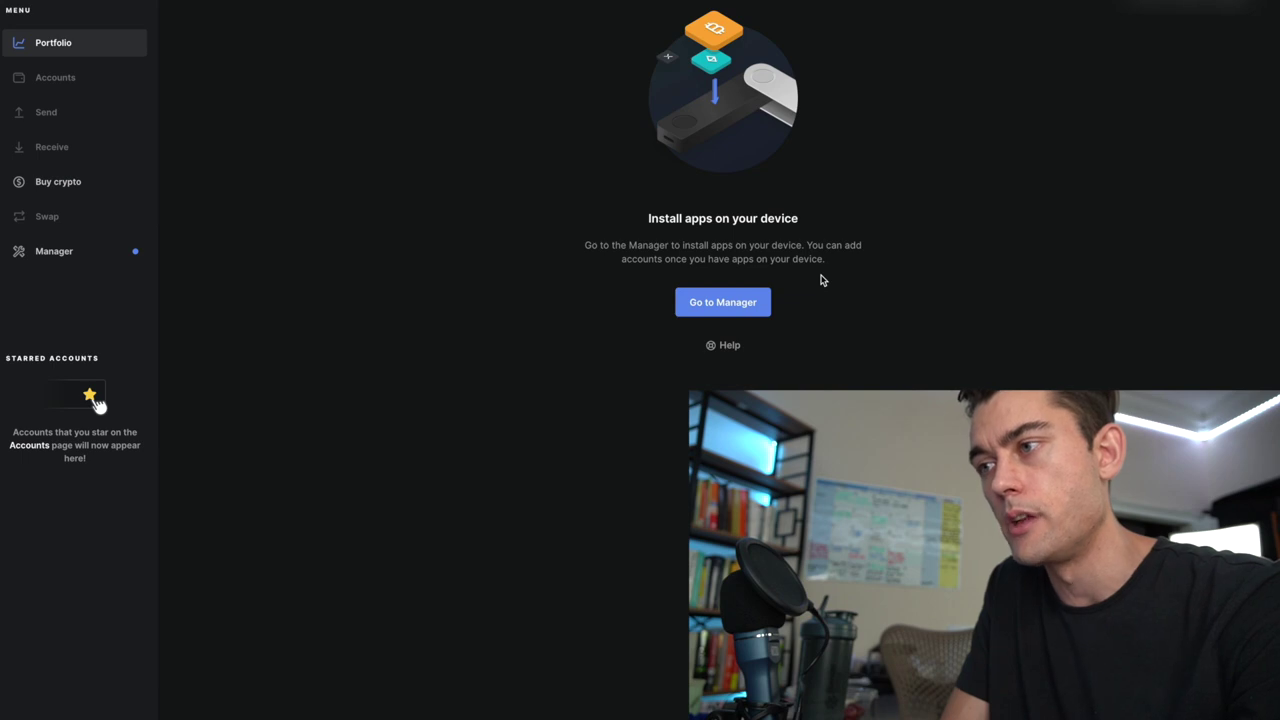
click(723, 303)
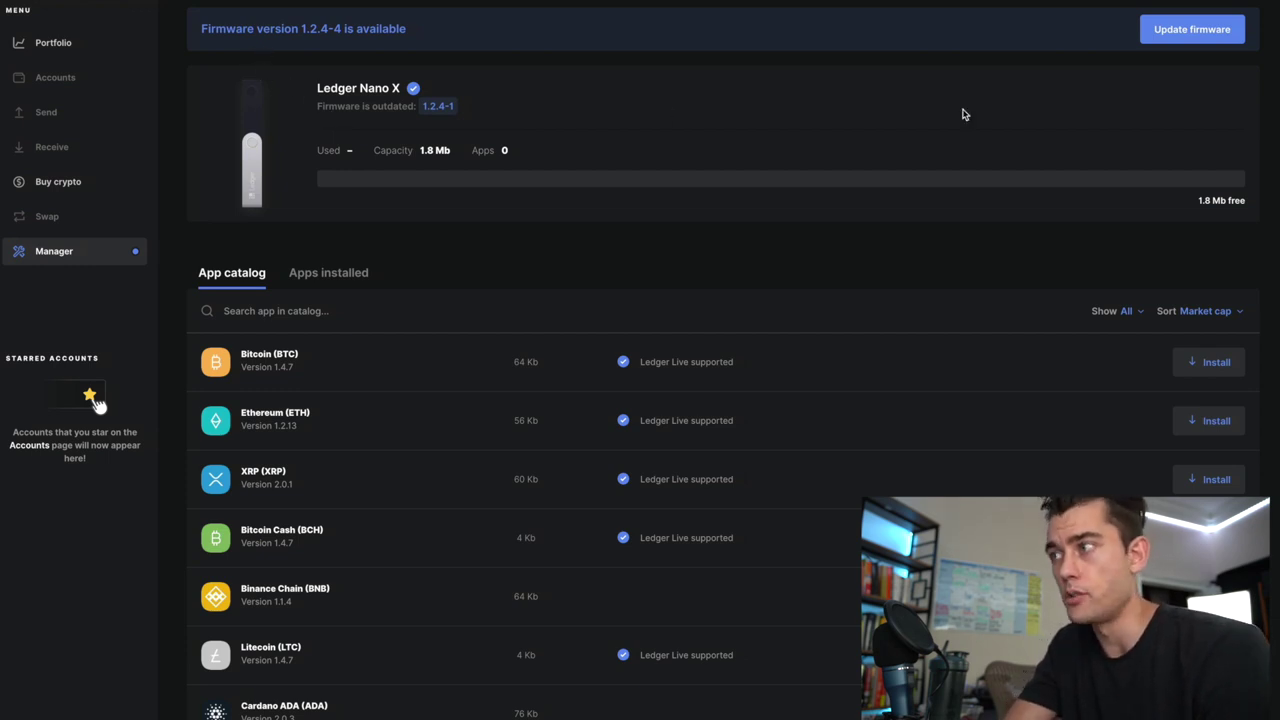
click(1190, 30)
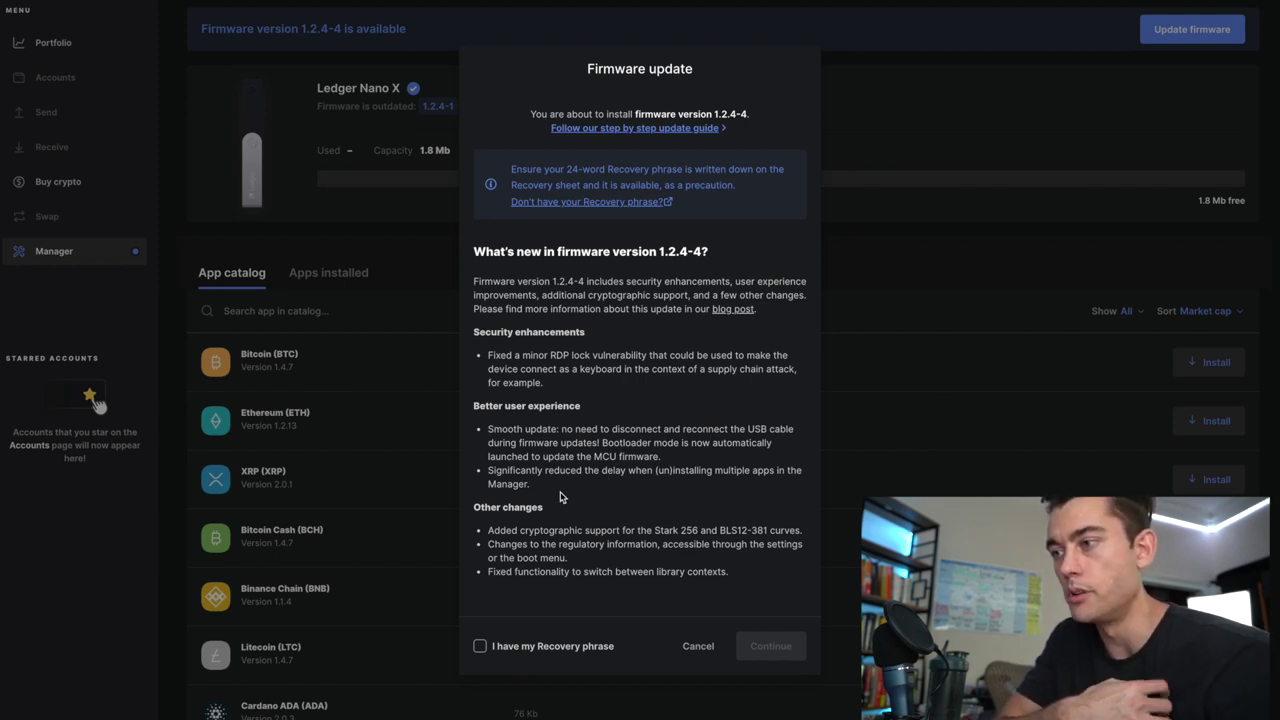
click(481, 647)
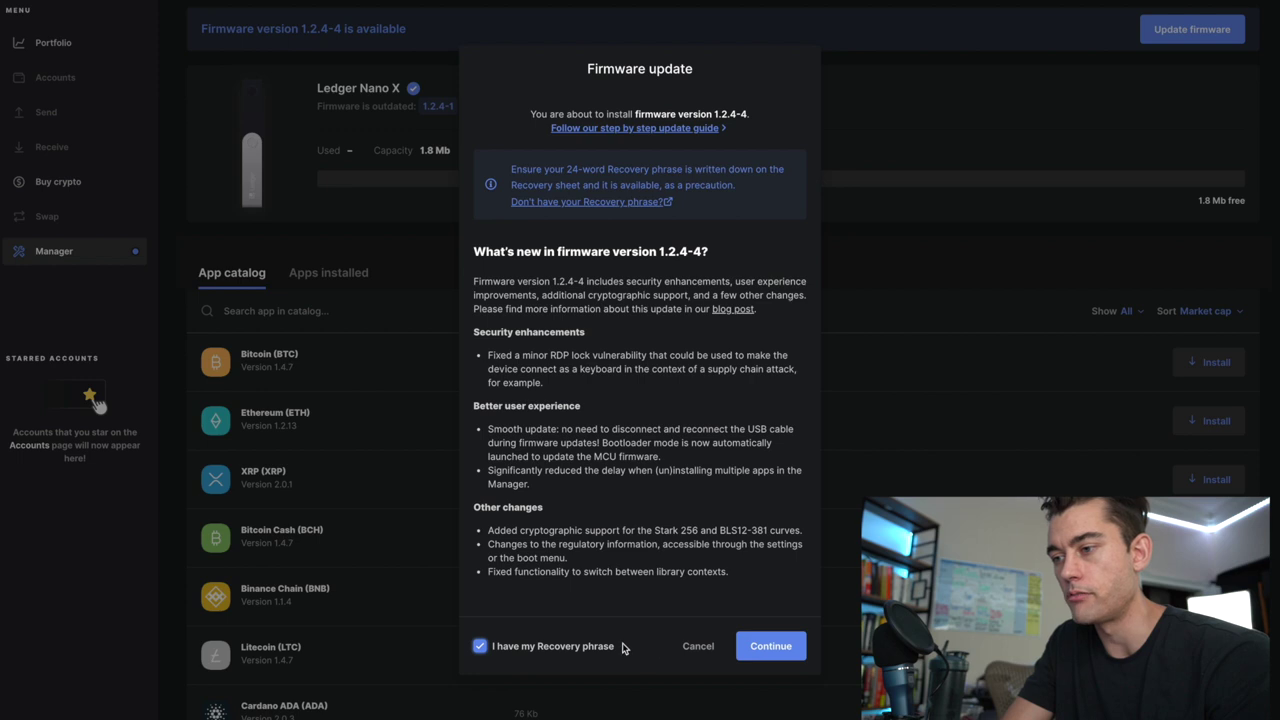
click(762, 648)
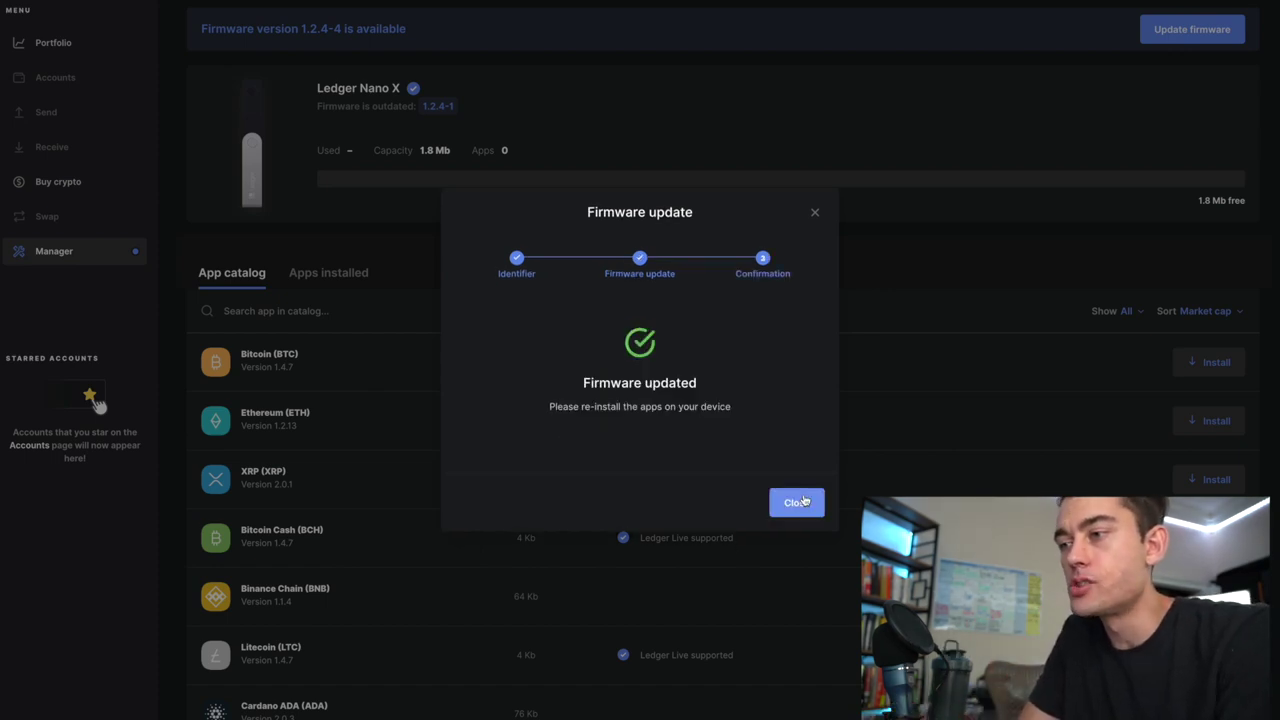
click(804, 501)
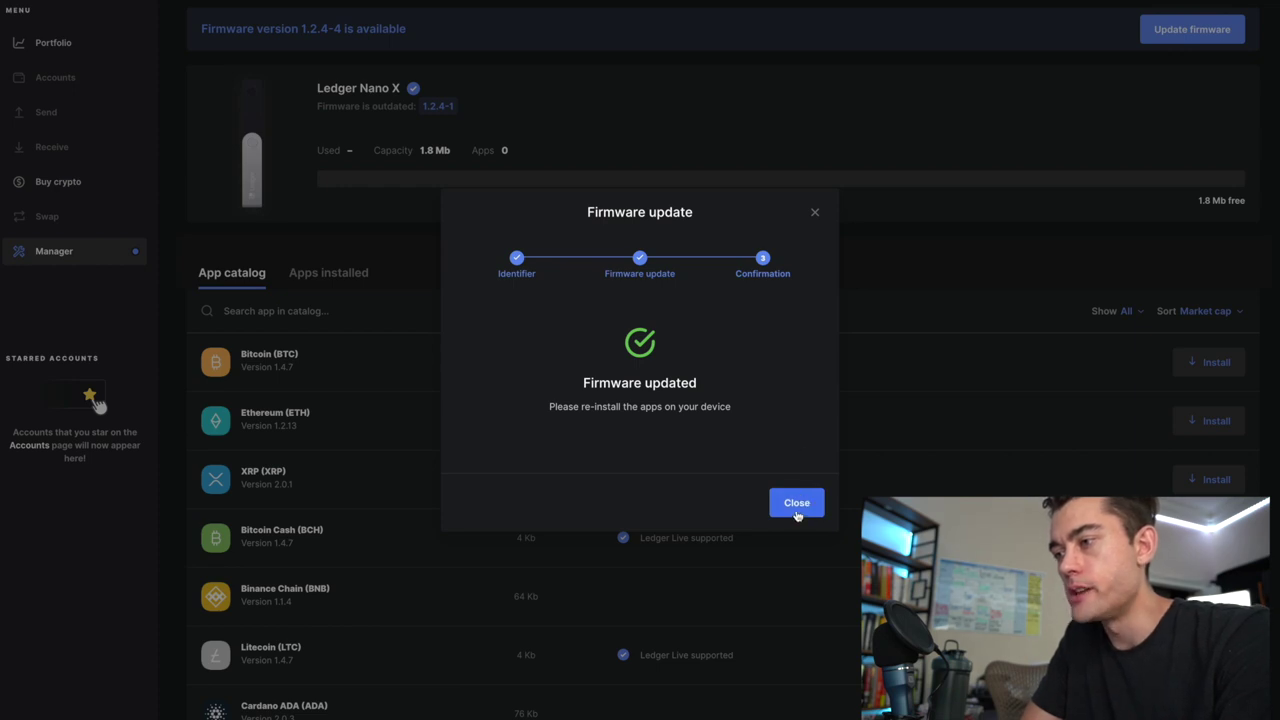
click(794, 513)
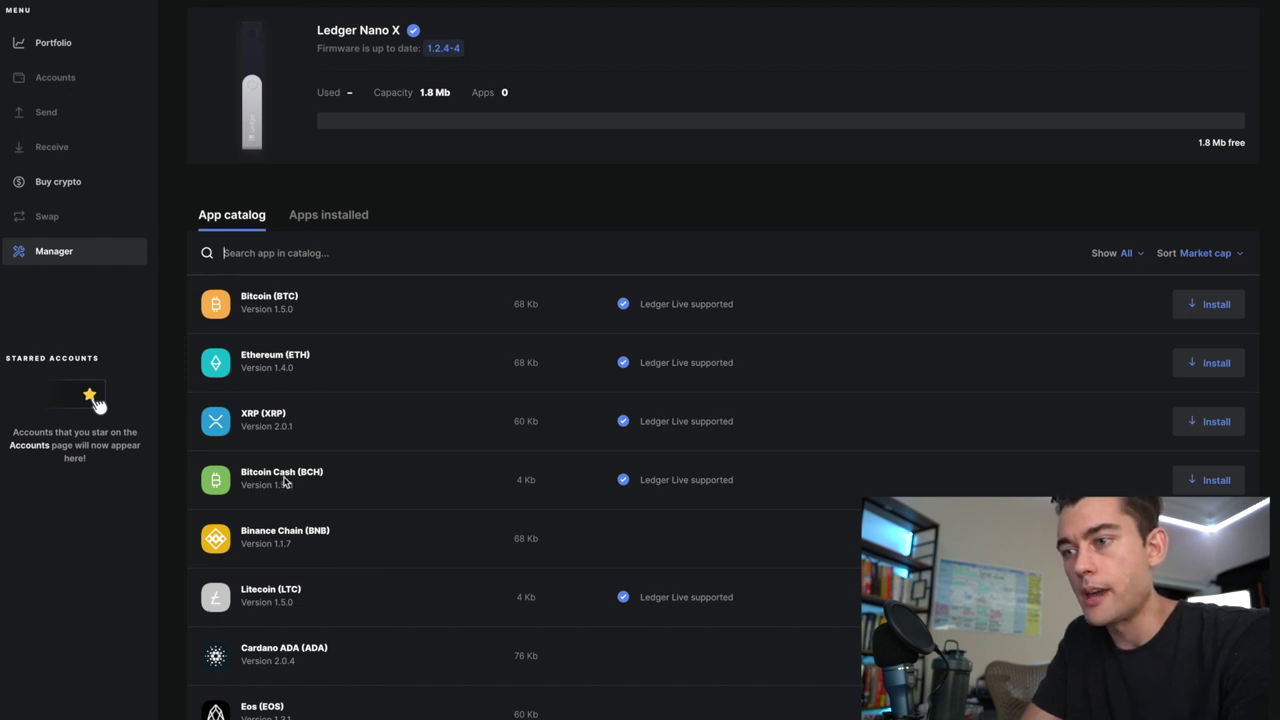
Step: Install the EnergyWebChain app on the device together with the Ethereum app it requires
scroll(278, 612, down, 5)
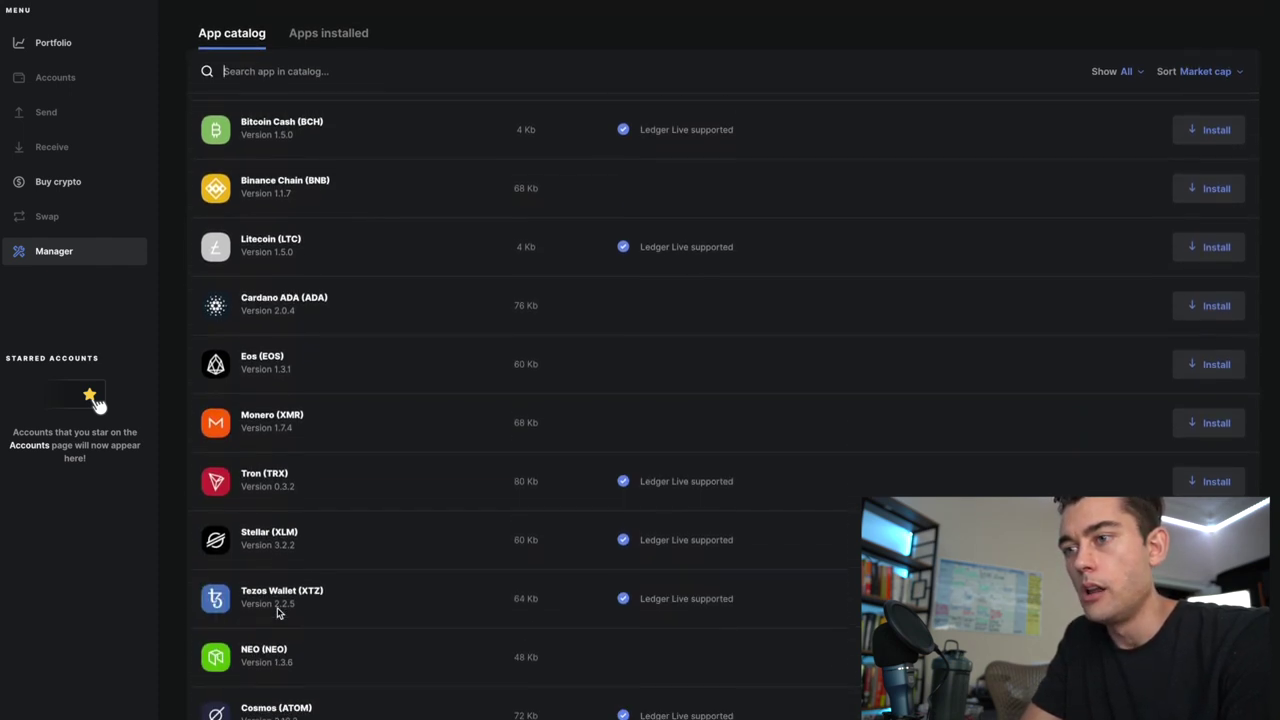
scroll(278, 612, down, 2)
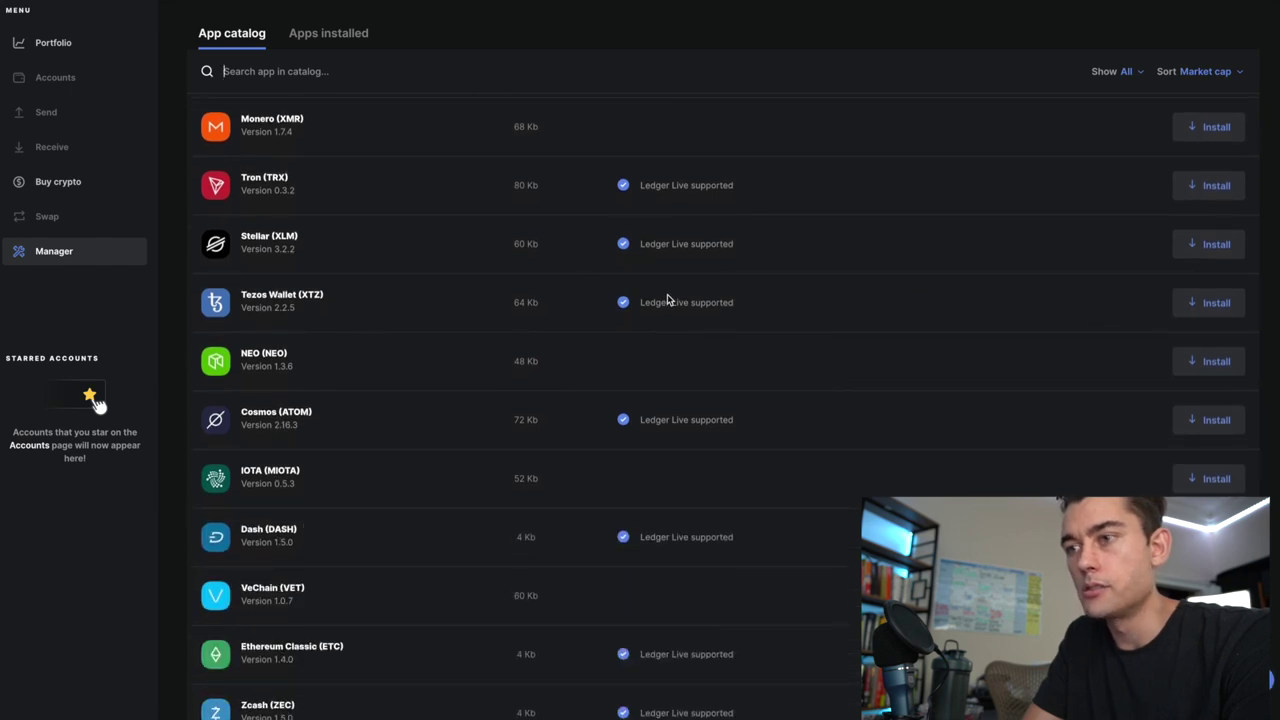
scroll(690, 311, down, 3)
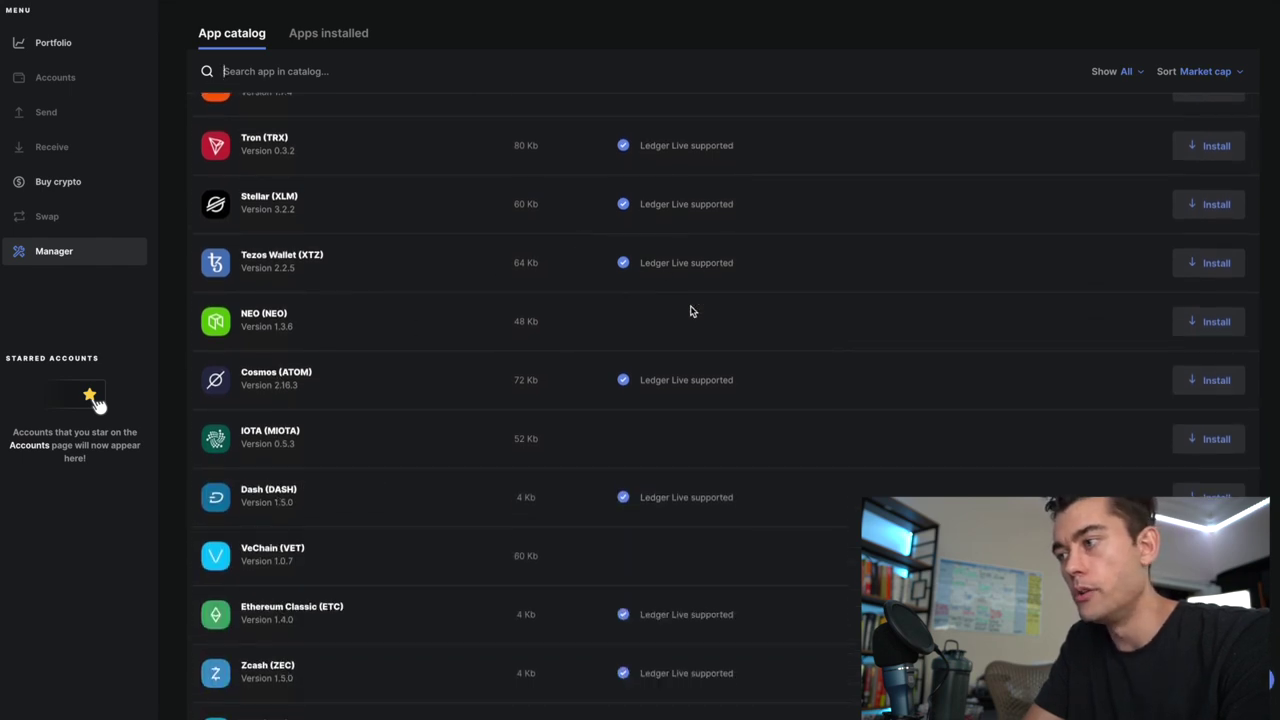
scroll(690, 311, down, 3)
scroll(690, 311, down, 6)
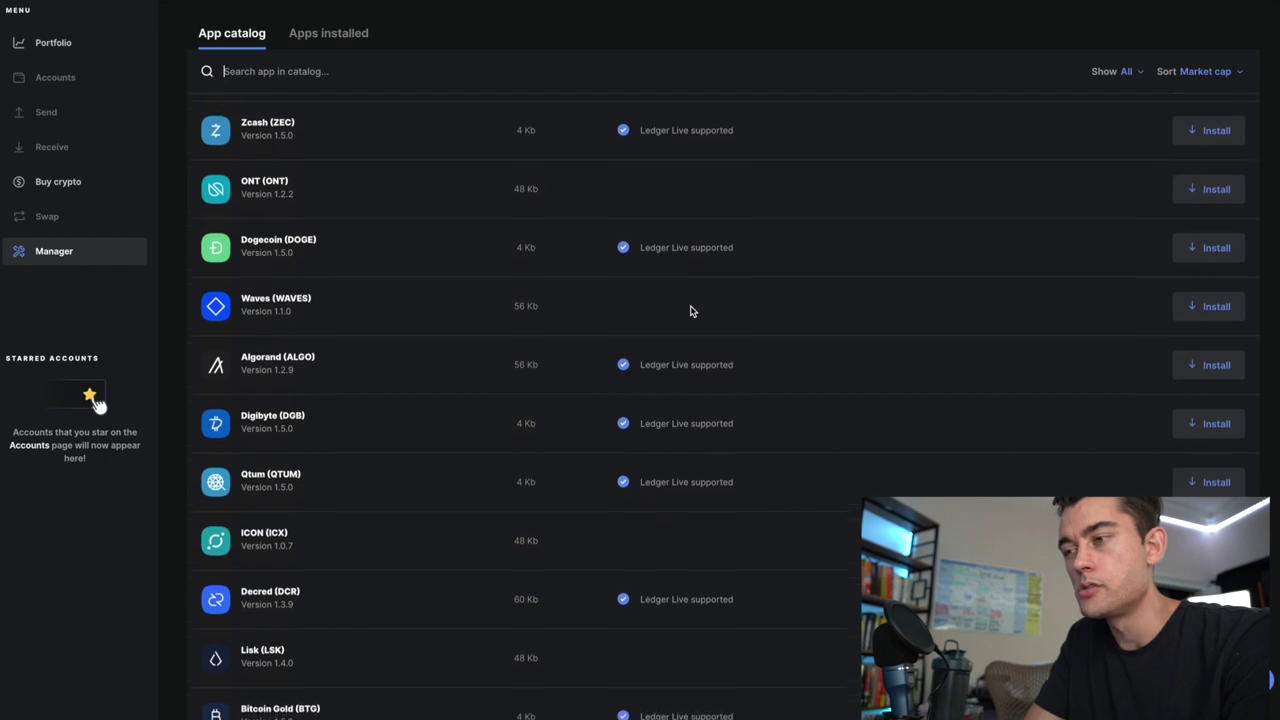
scroll(690, 311, down, 4)
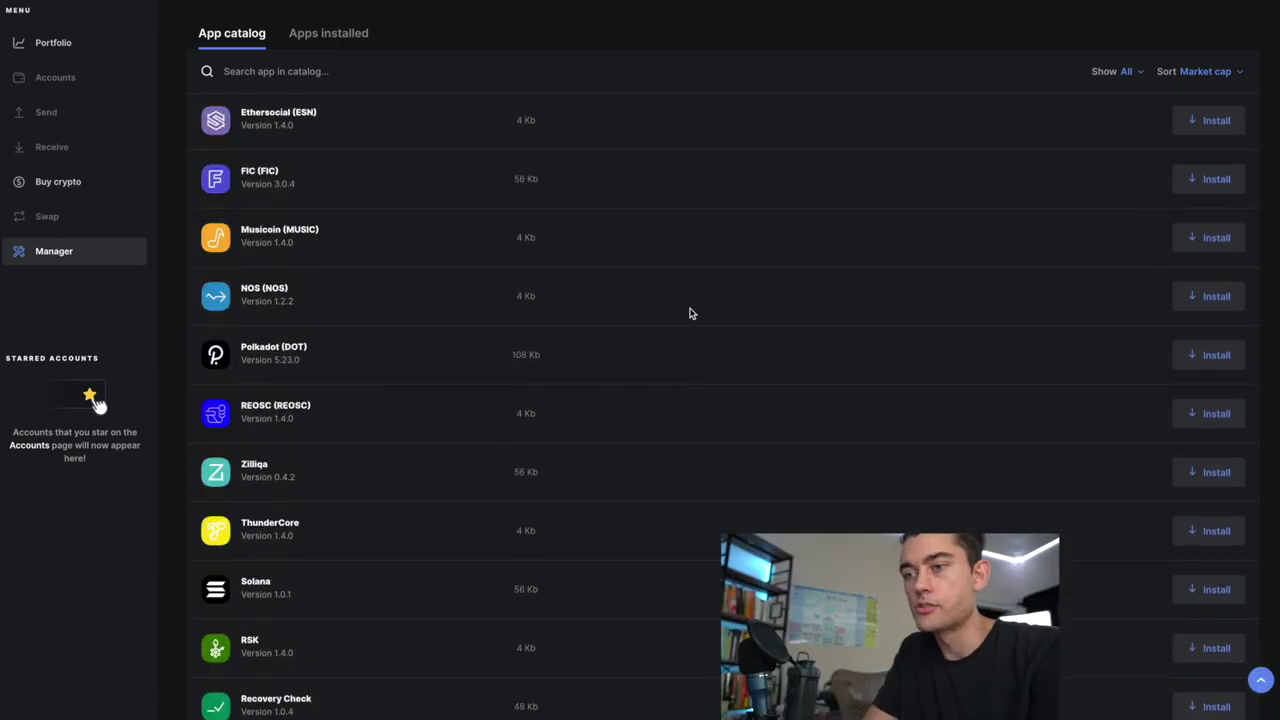
scroll(690, 312, down, 5)
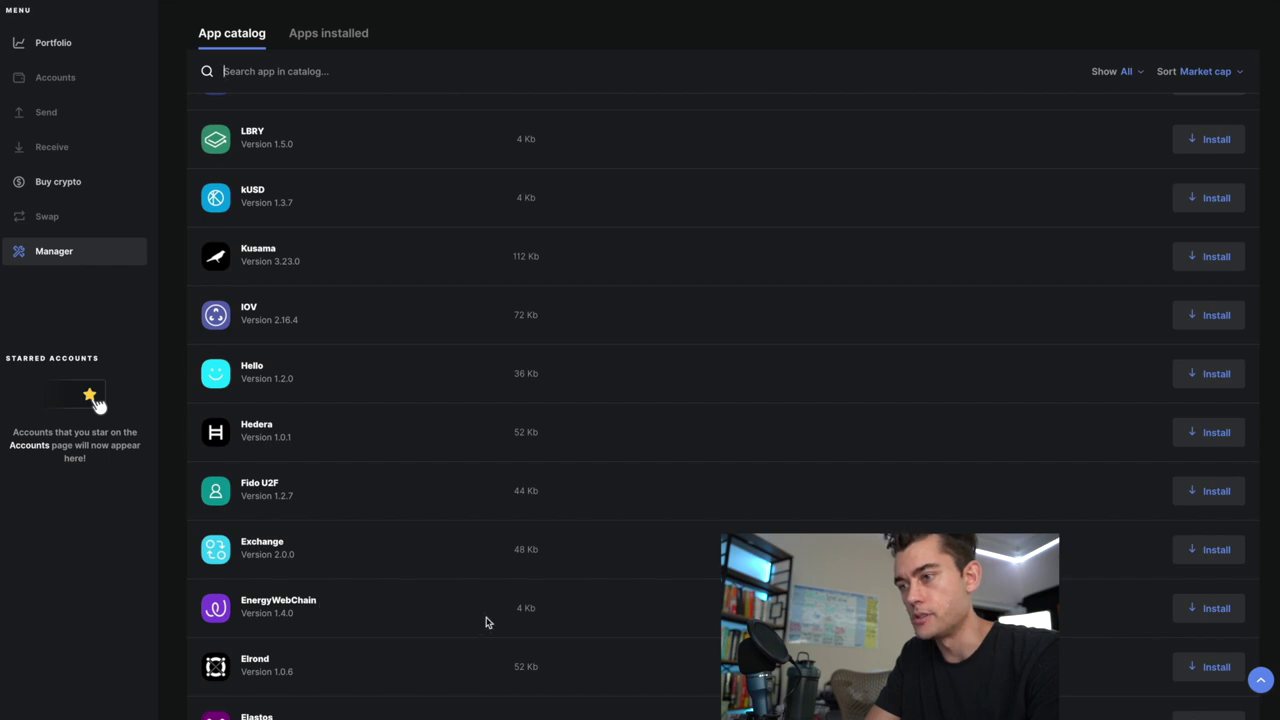
click(1216, 608)
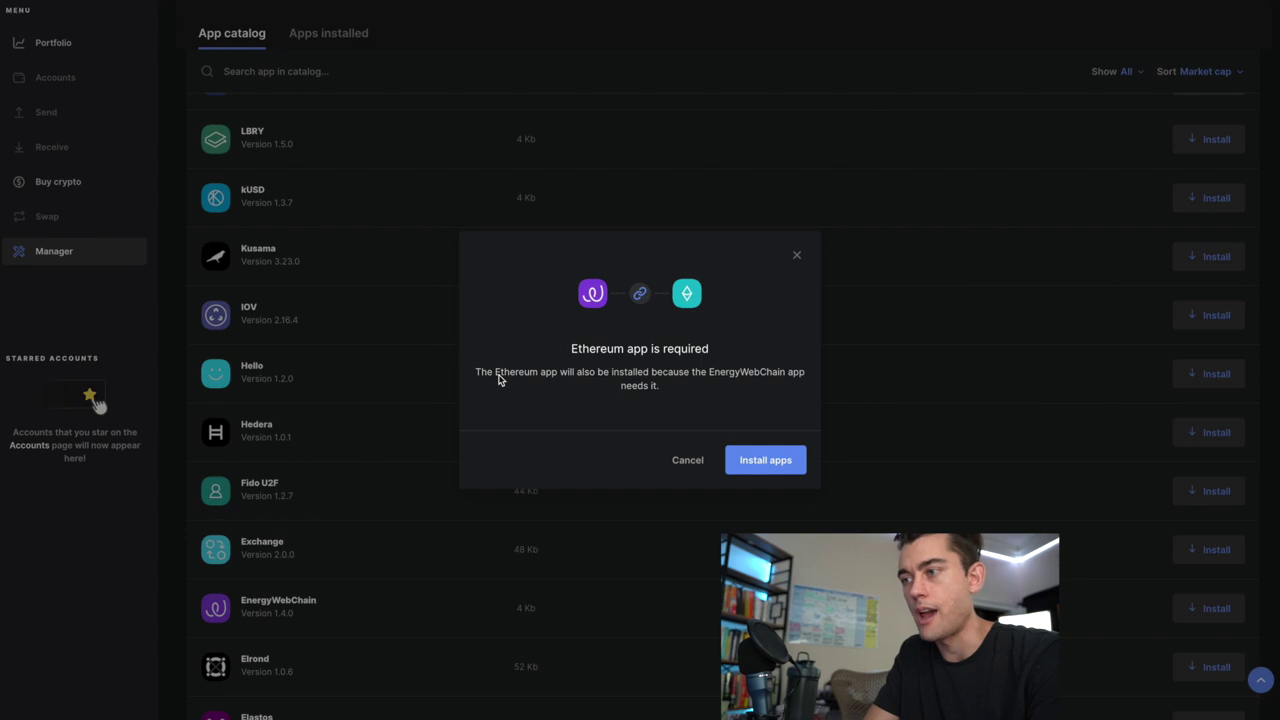
click(786, 467)
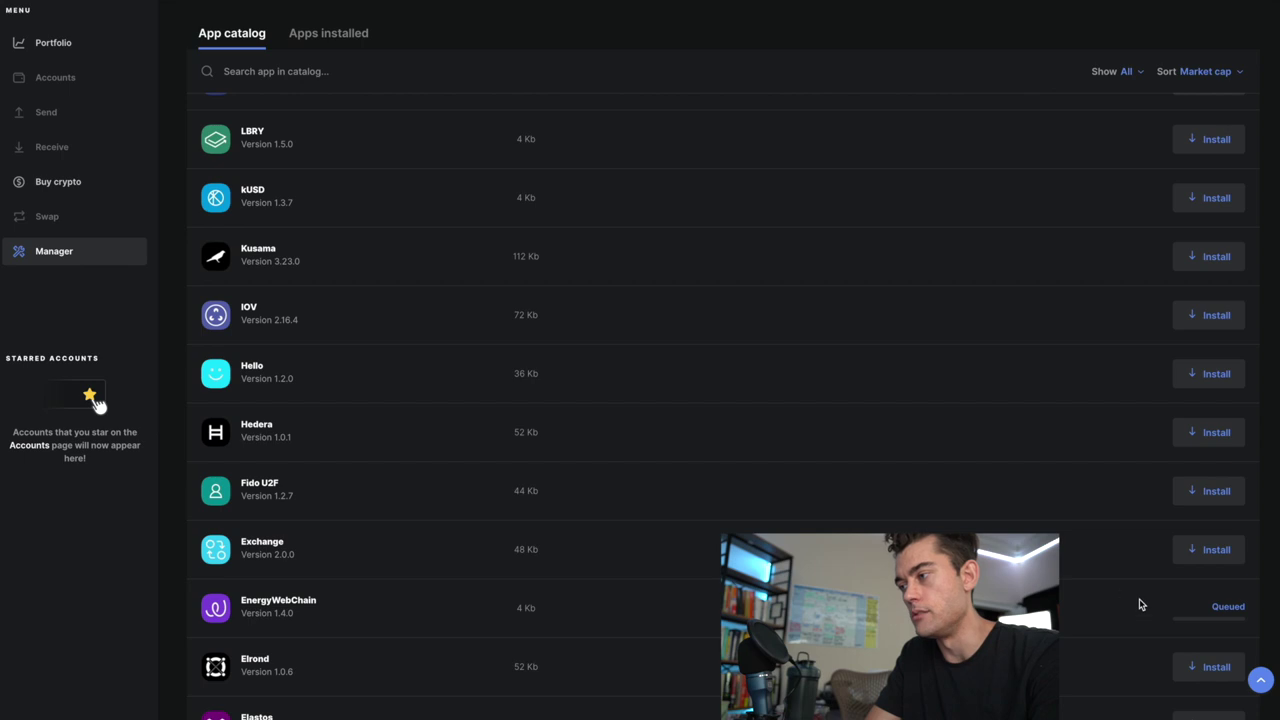
Step: Check the installation progress of the Ethereum and EnergyWebChain apps in the app catalog
scroll(1194, 603, up, 10)
scroll(1194, 603, up, 5)
click(1205, 362)
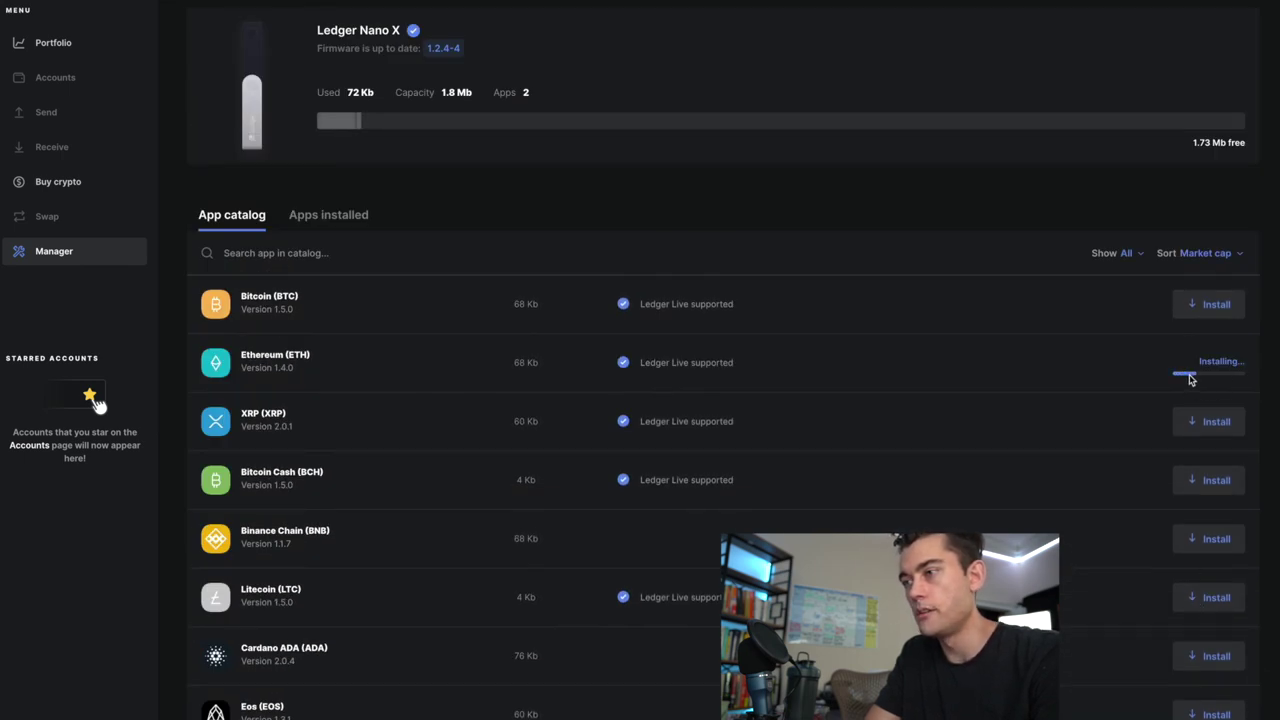
scroll(1100, 403, down, 15)
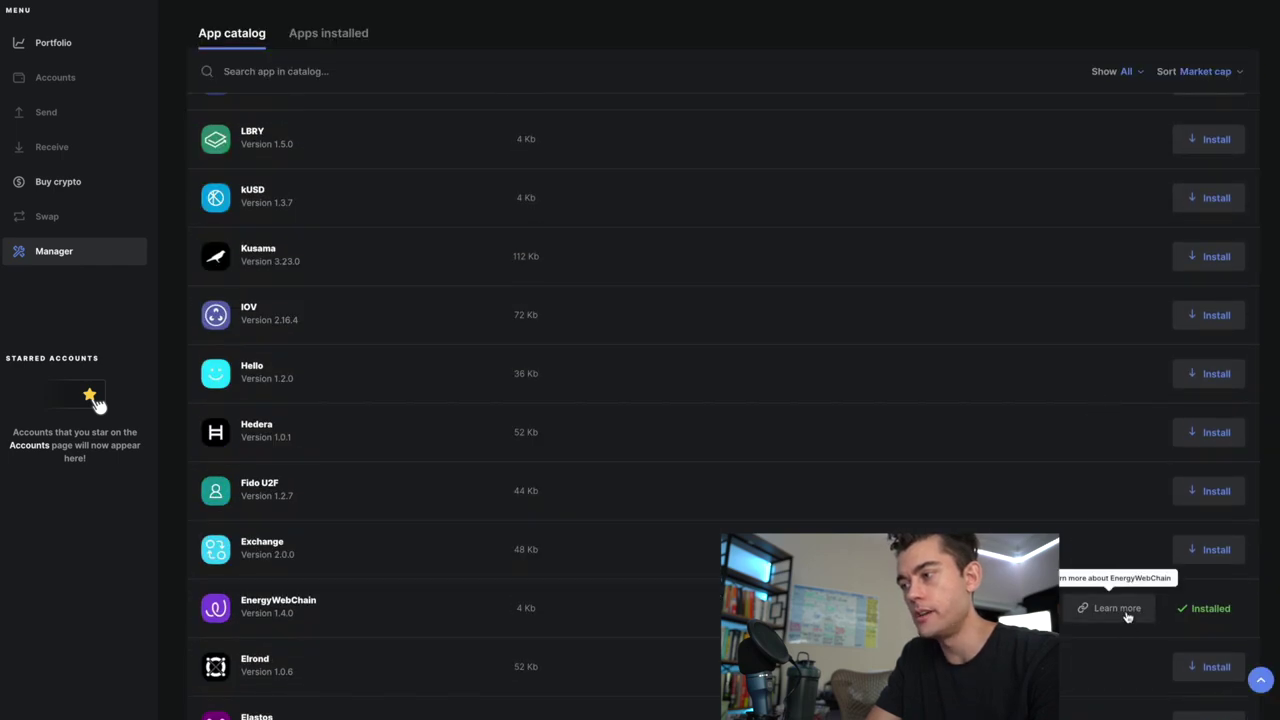
Step: Add the existing Ethereum 1 account to the portfolio, leaving the Ethereum 1 (legacy) account unselected
scroll(929, 501, up, 15)
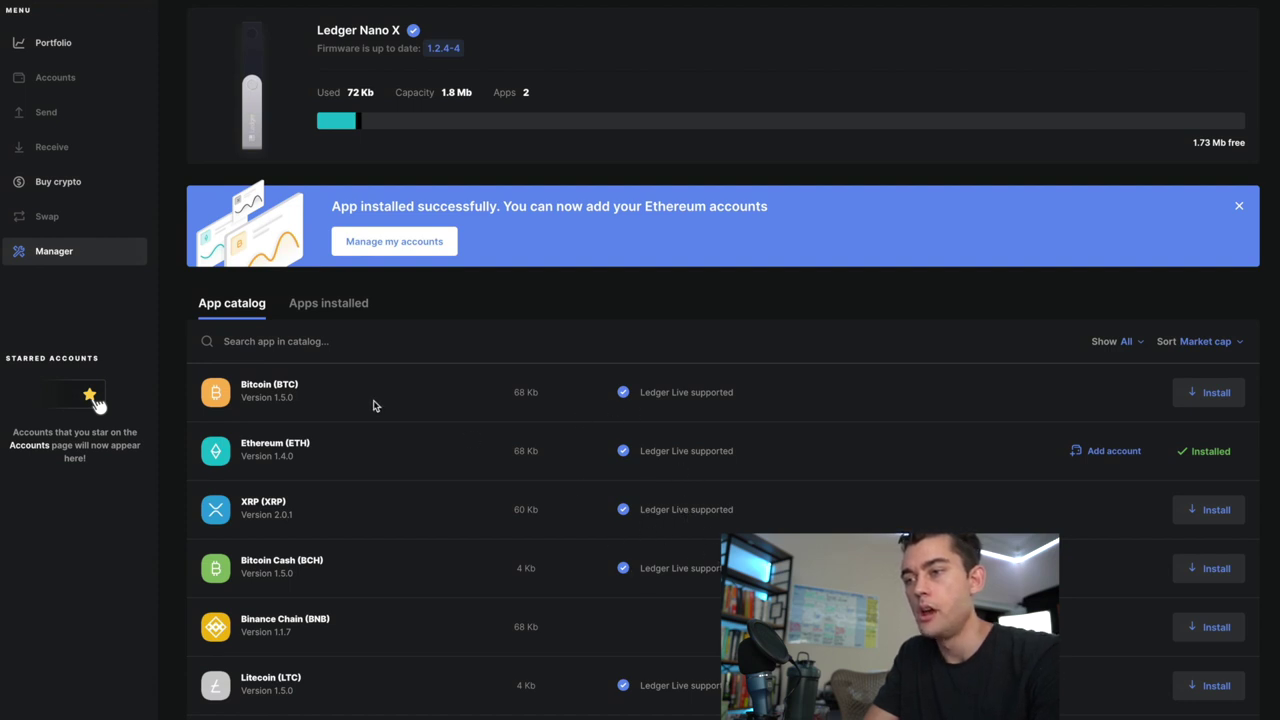
click(1105, 451)
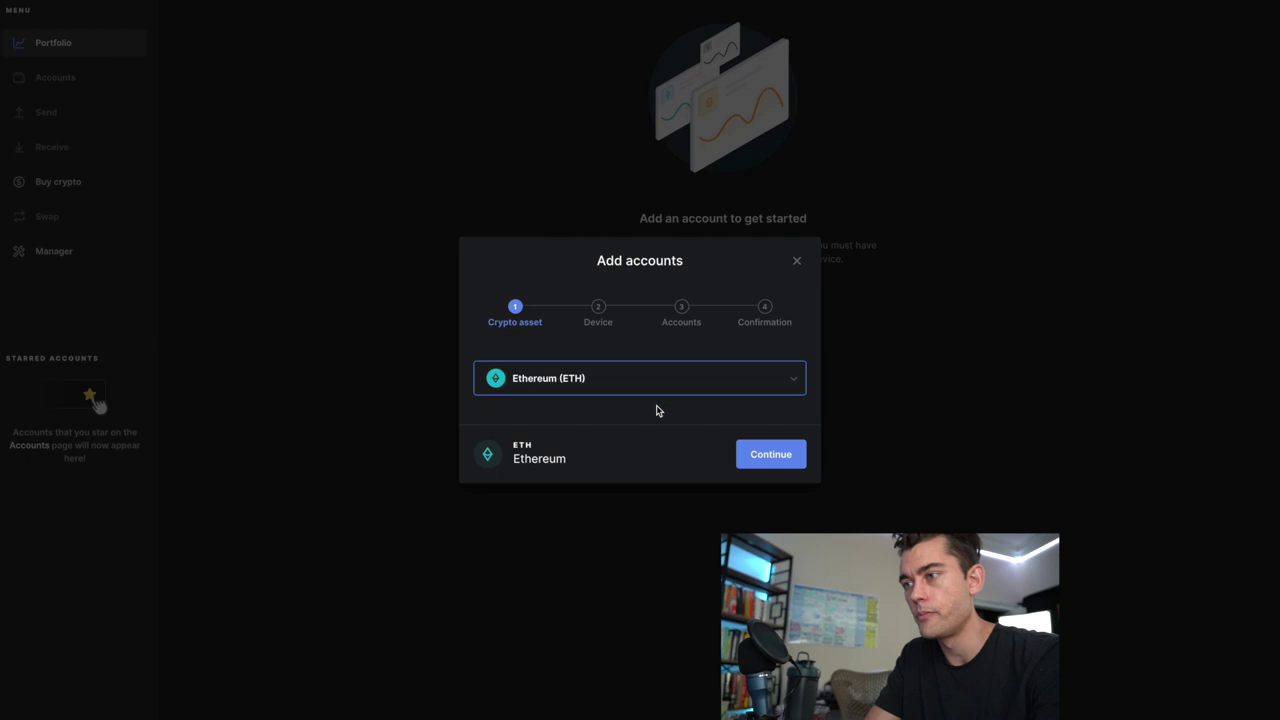
click(791, 465)
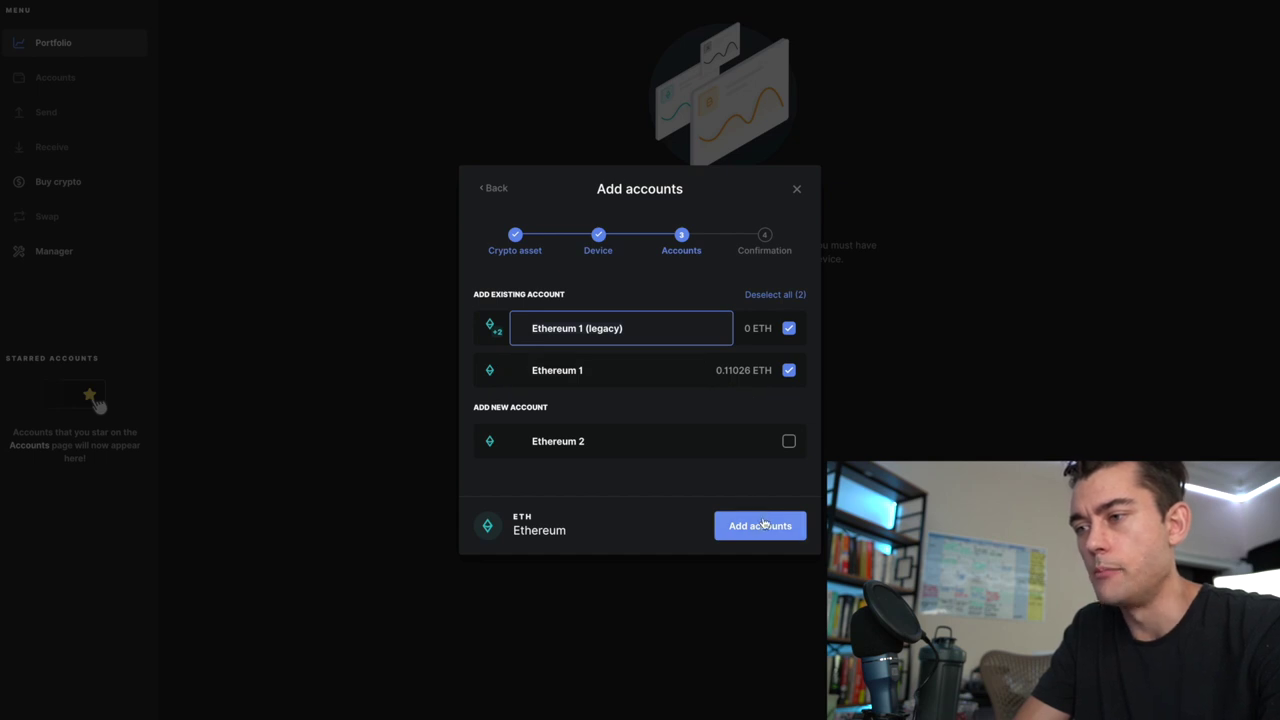
click(788, 333)
click(788, 330)
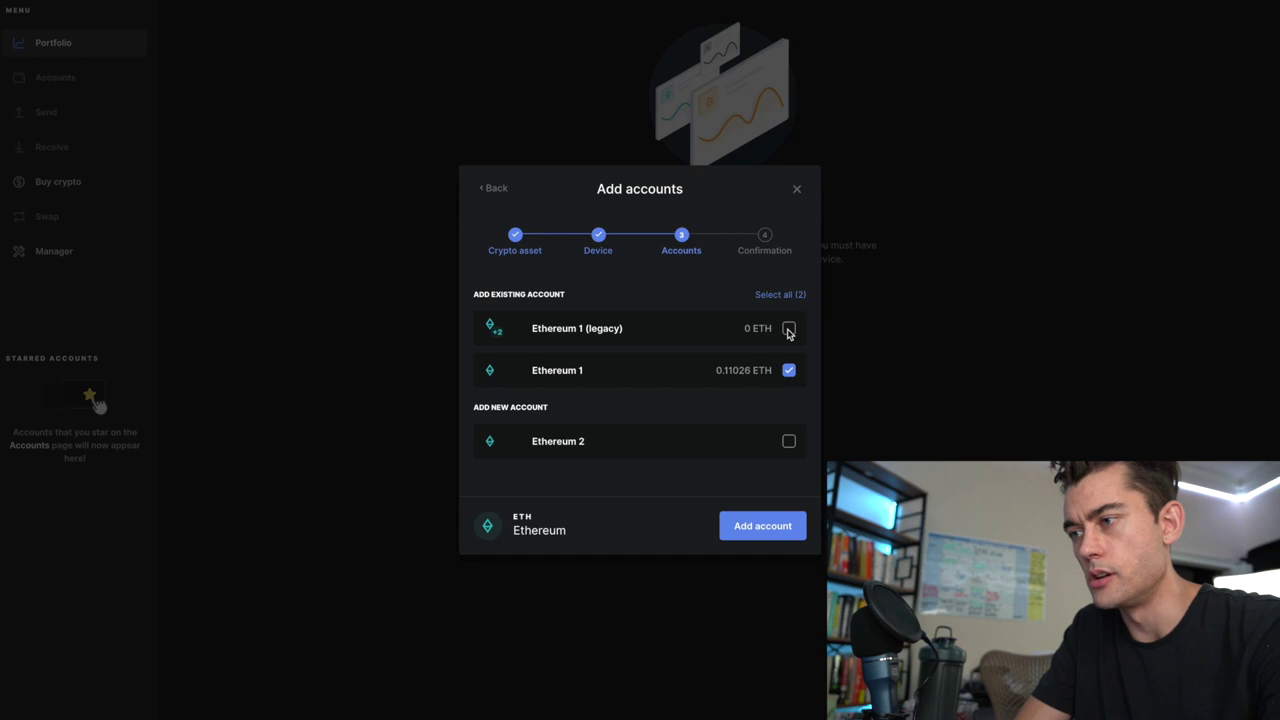
click(788, 330)
click(788, 330)
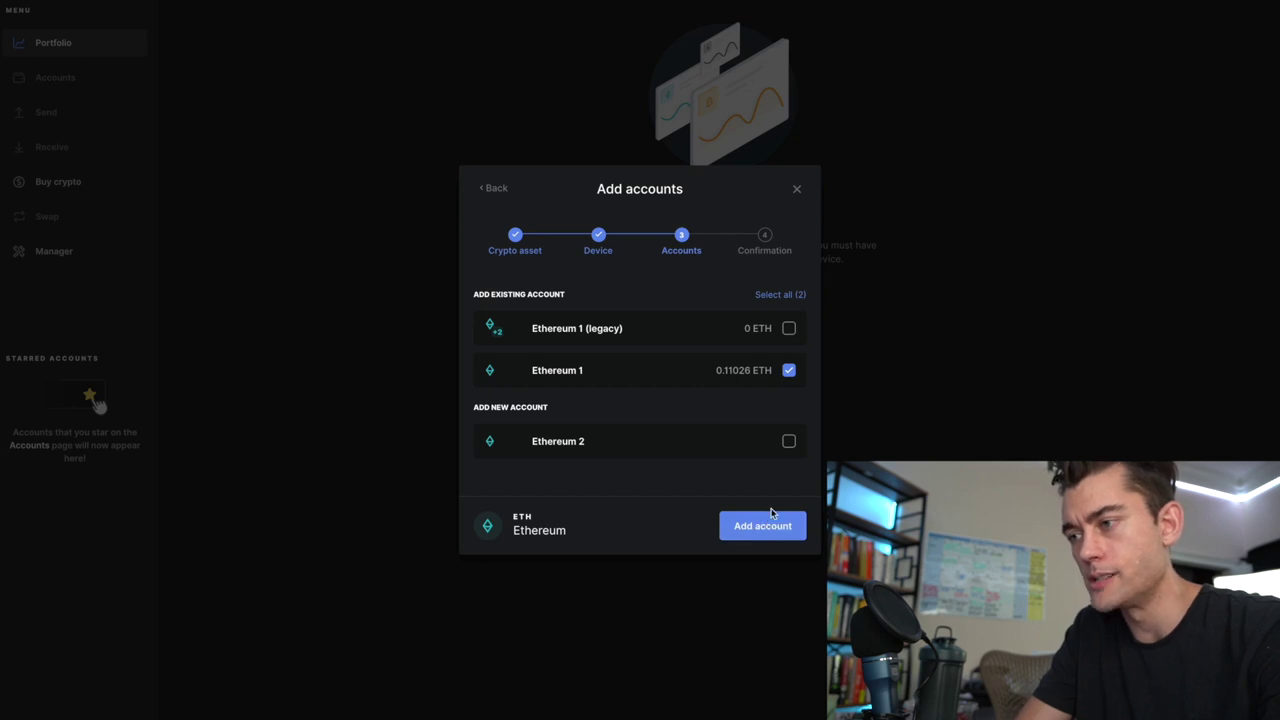
click(765, 540)
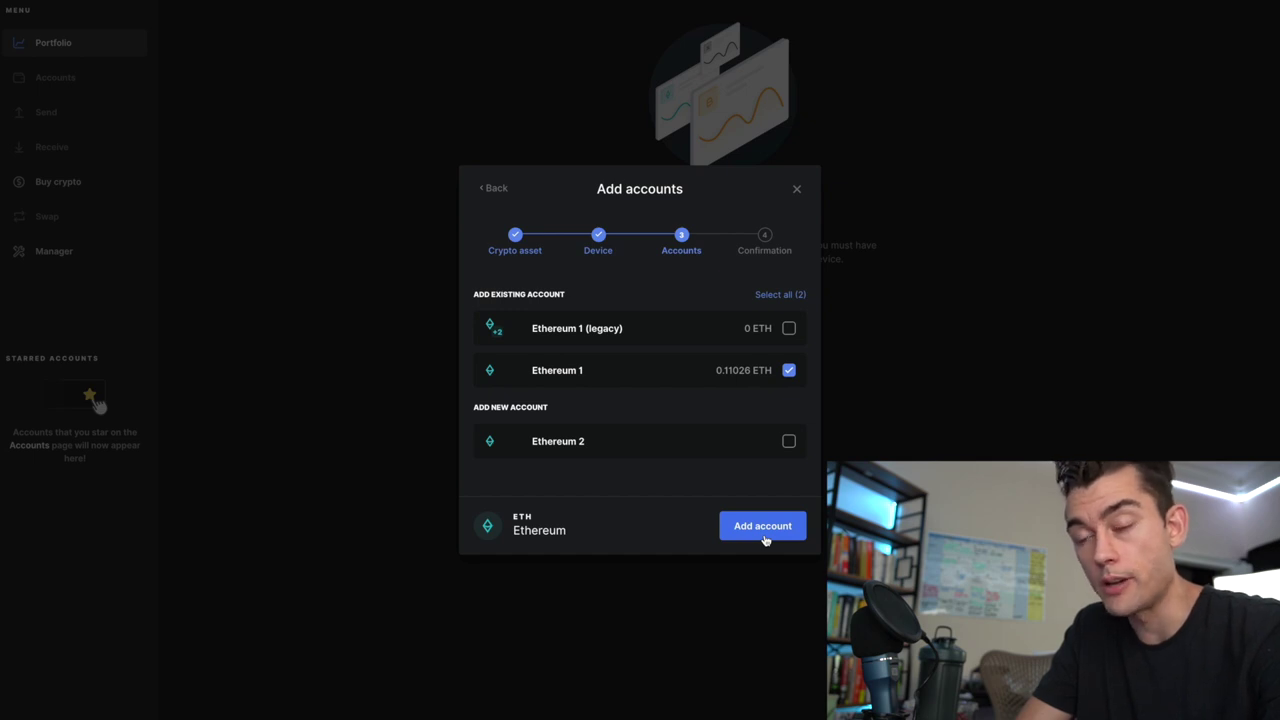
click(765, 537)
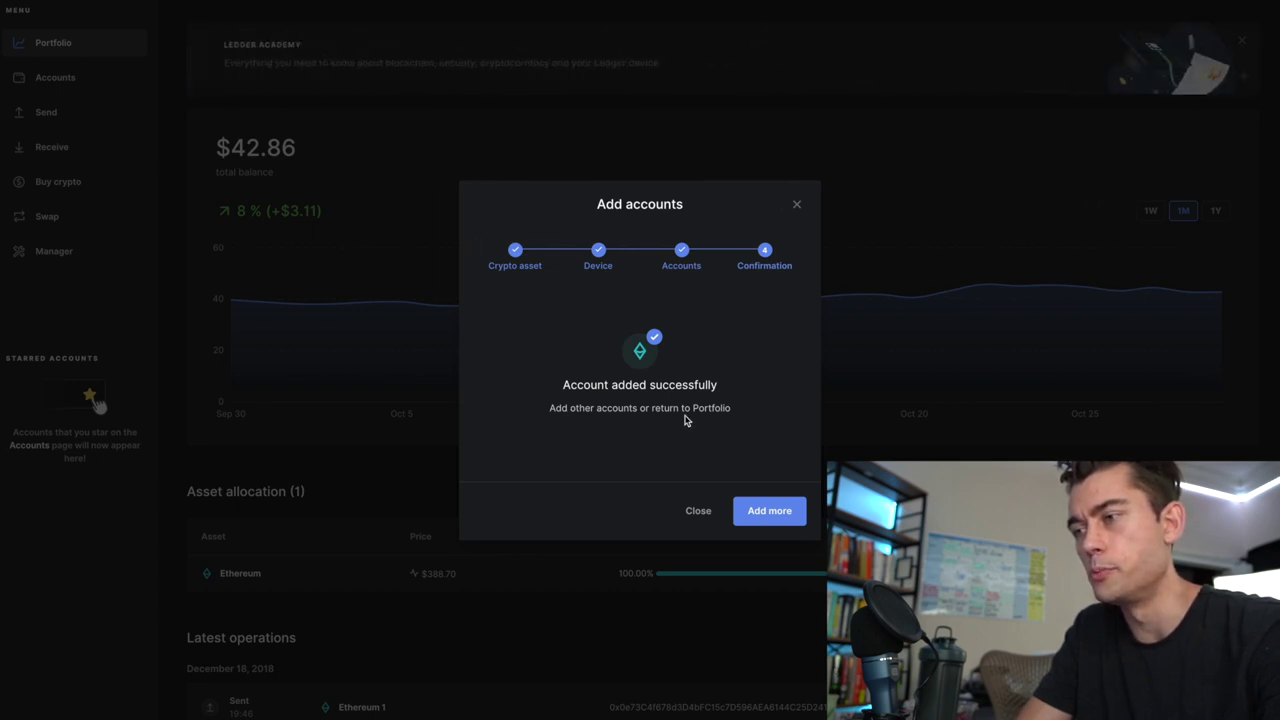
Step: Examine the other Ethereum accounts that can be added from the device, and close the dialog without adding any
click(770, 512)
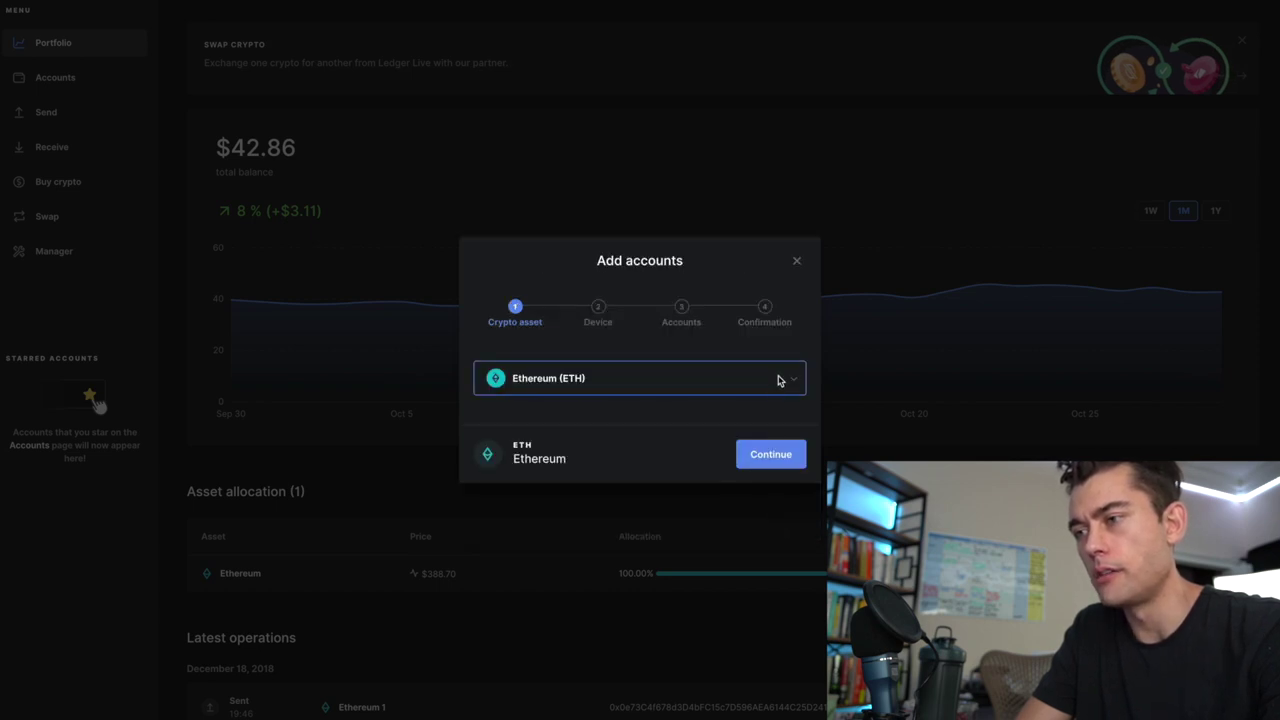
click(783, 455)
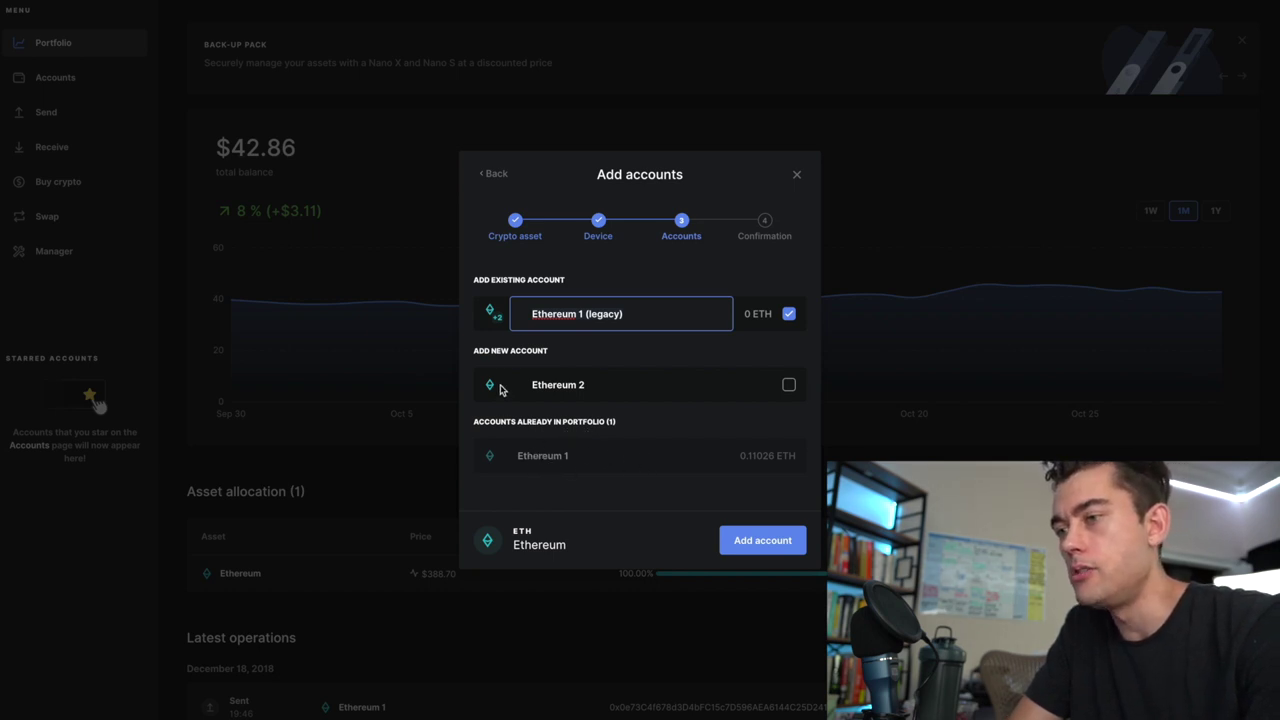
mouse_move(493, 307)
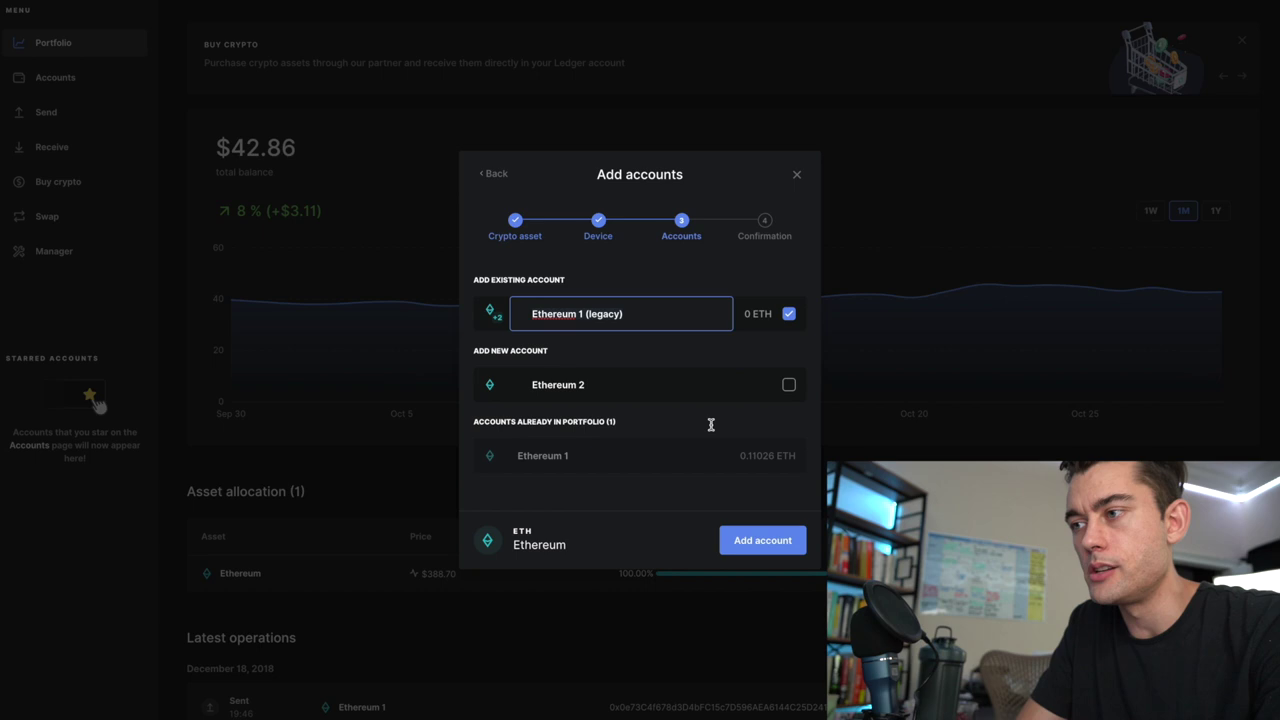
click(795, 179)
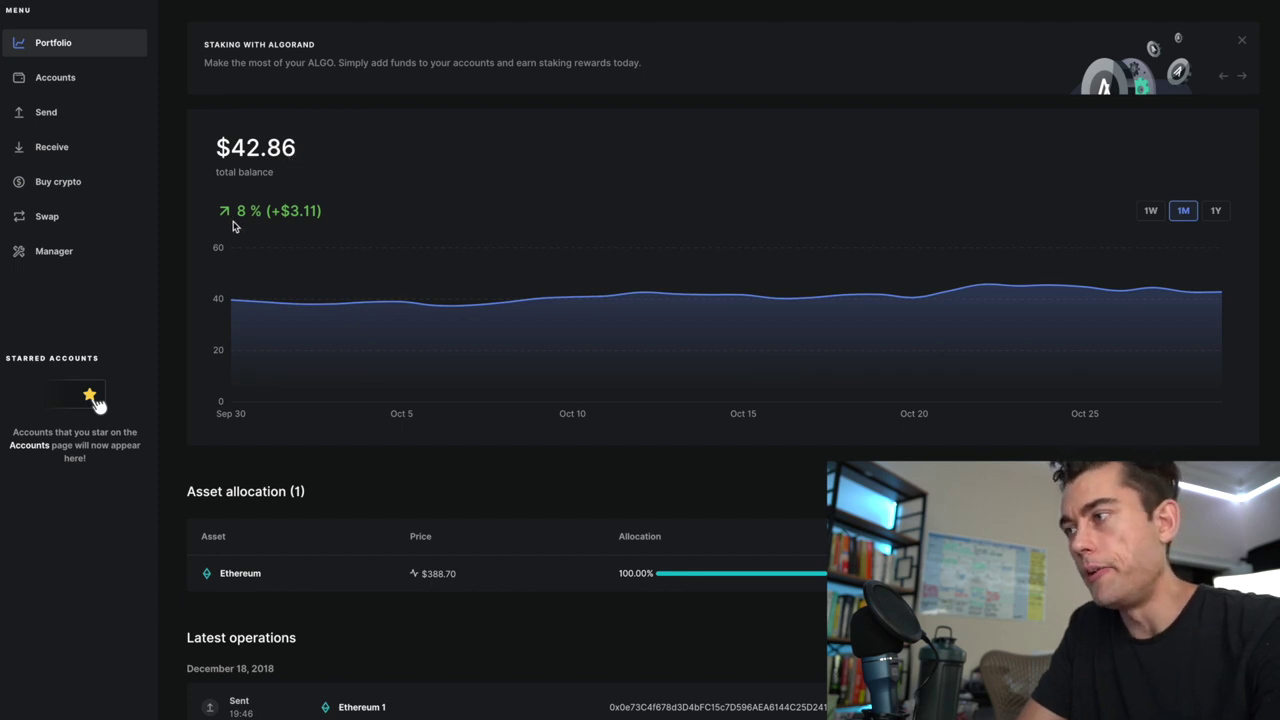
Step: Review the portfolio's balance chart, the Ethereum asset allocation and the latest operations
scroll(236, 260, down, 1)
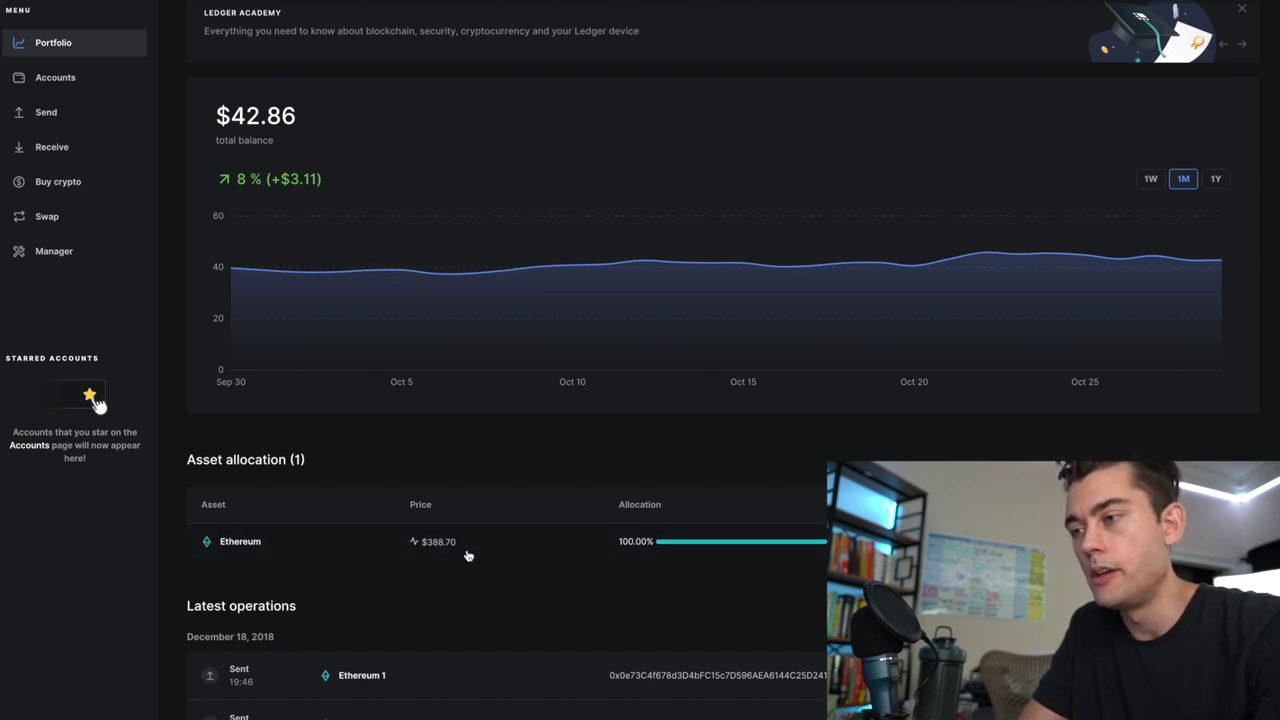
scroll(467, 555, down, 3)
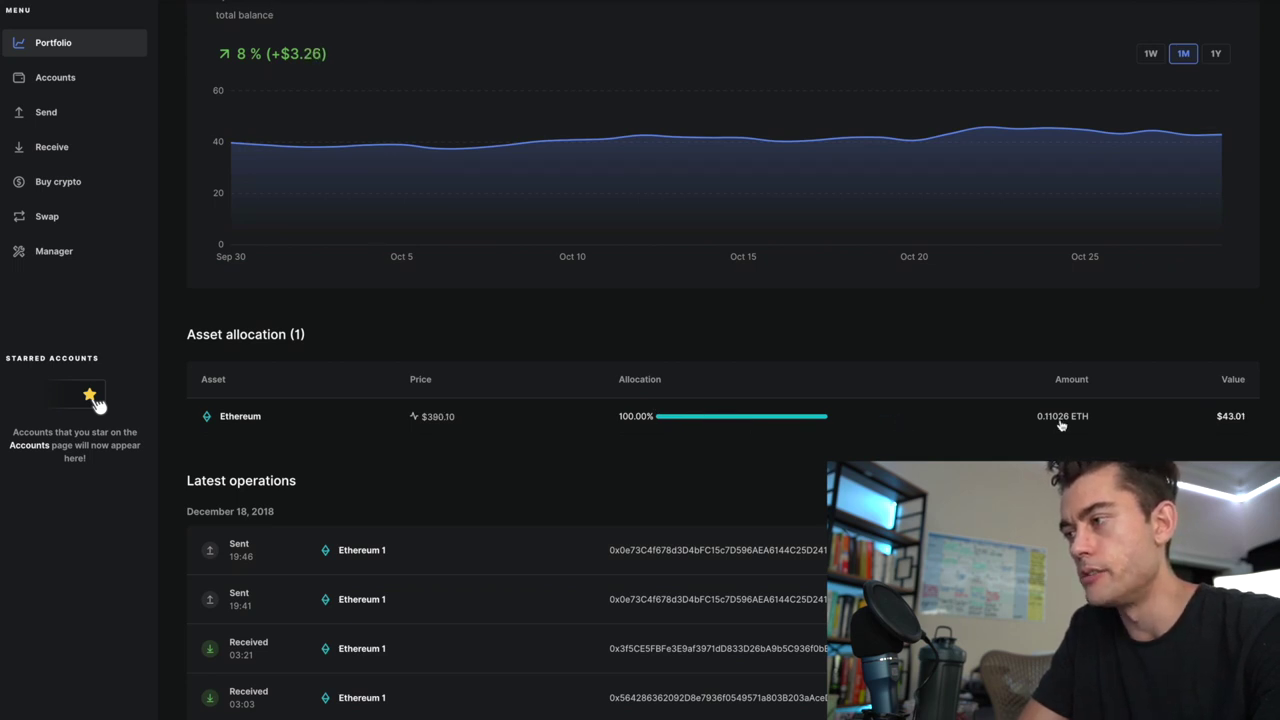
scroll(816, 490, down, 2)
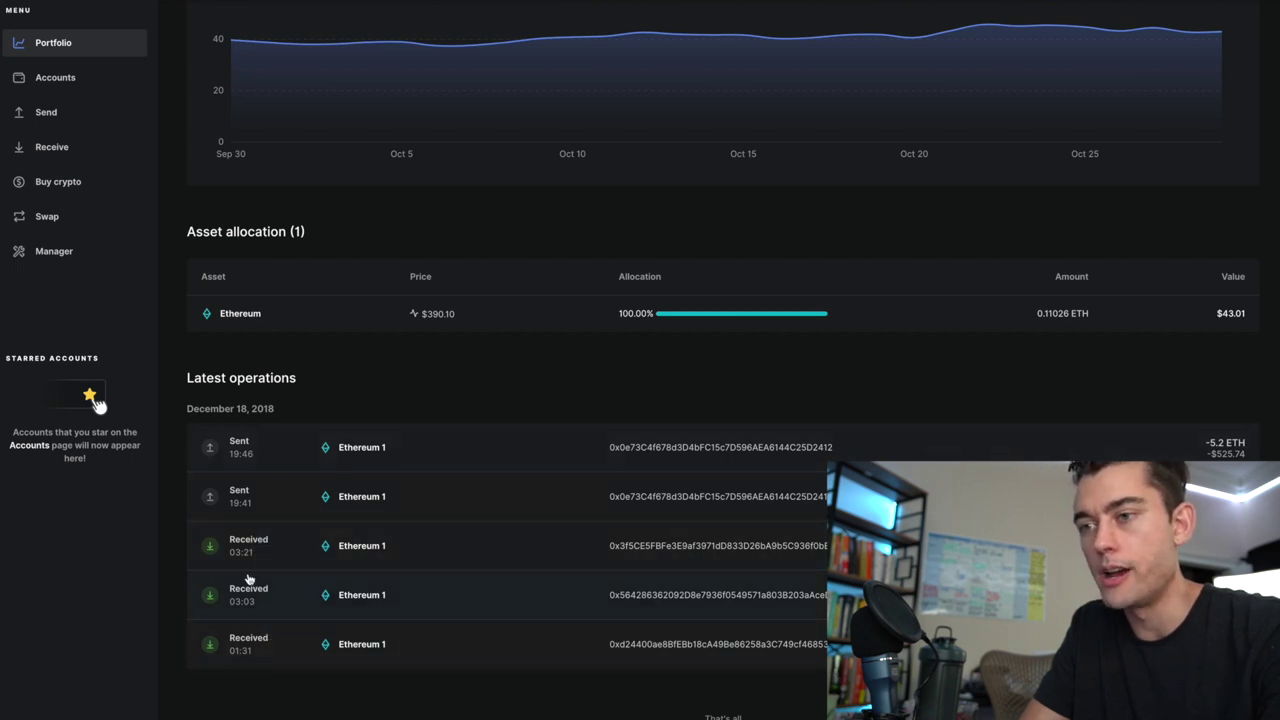
Step: Check the details of the 01:31 received and 19:46 sent Ethereum 1 operations, and go to the accounts page
click(268, 651)
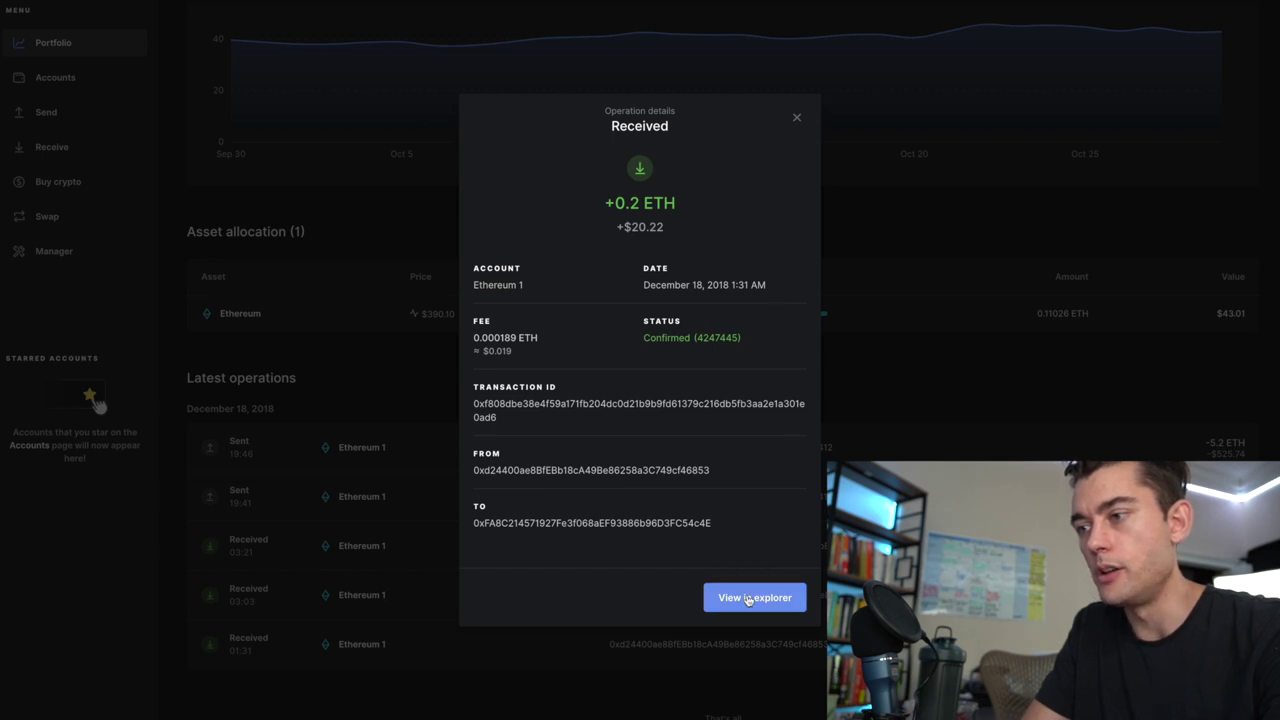
click(797, 118)
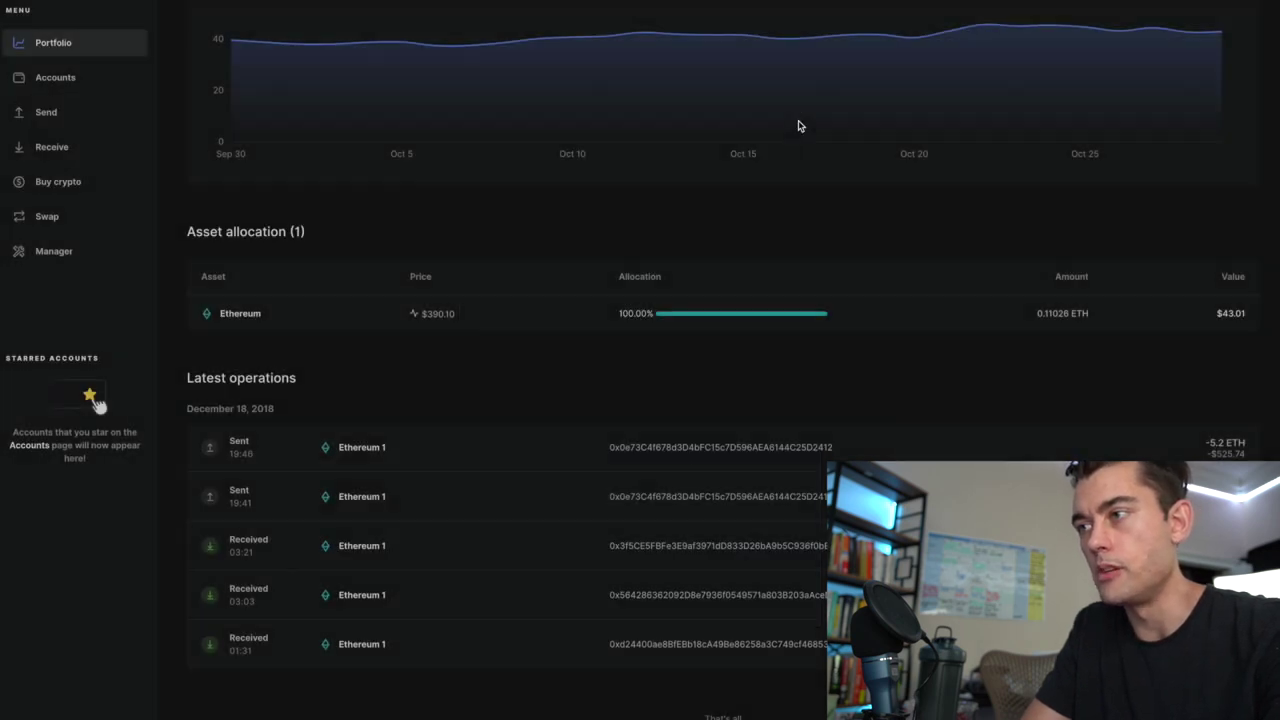
click(262, 457)
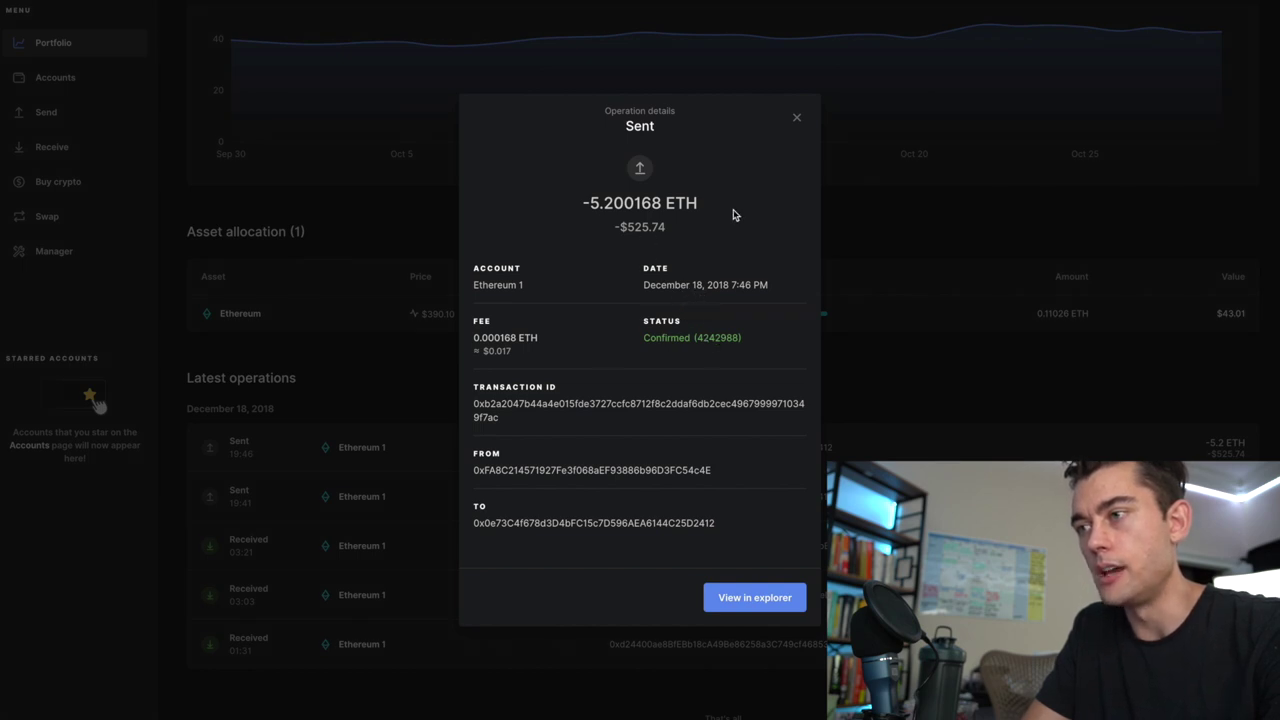
key(Escape)
scroll(629, 300, up, 3)
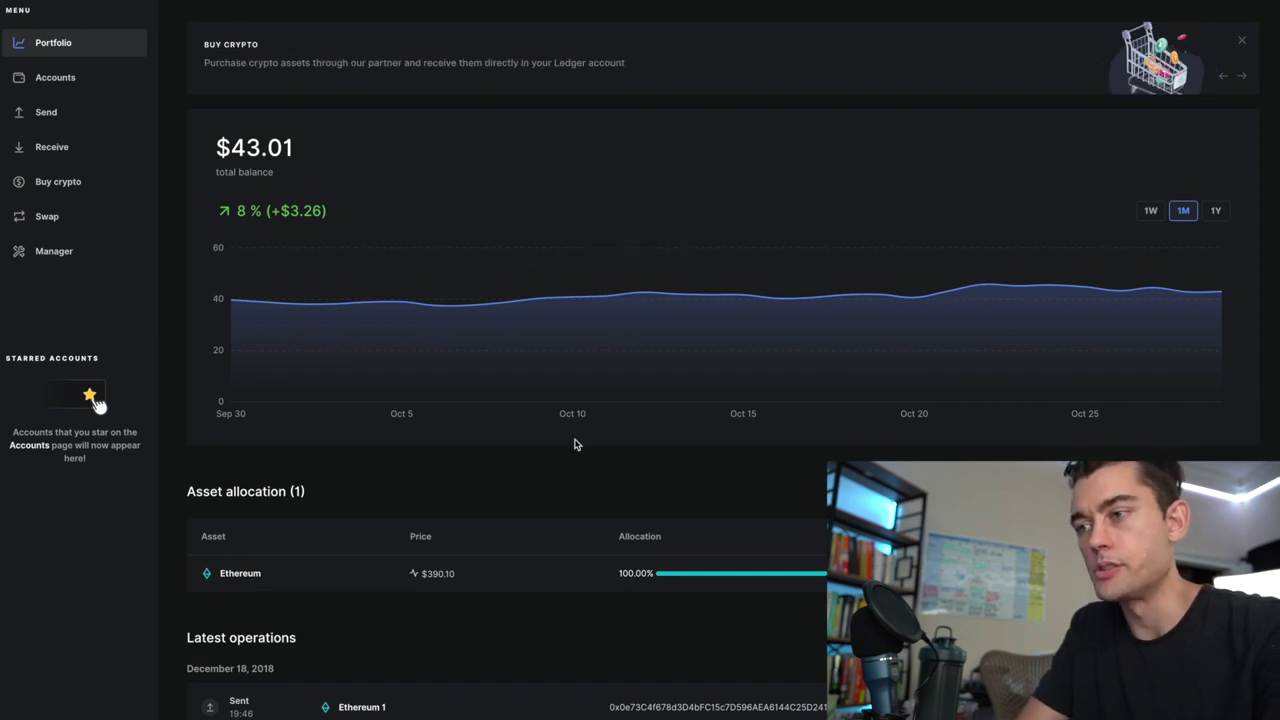
click(62, 88)
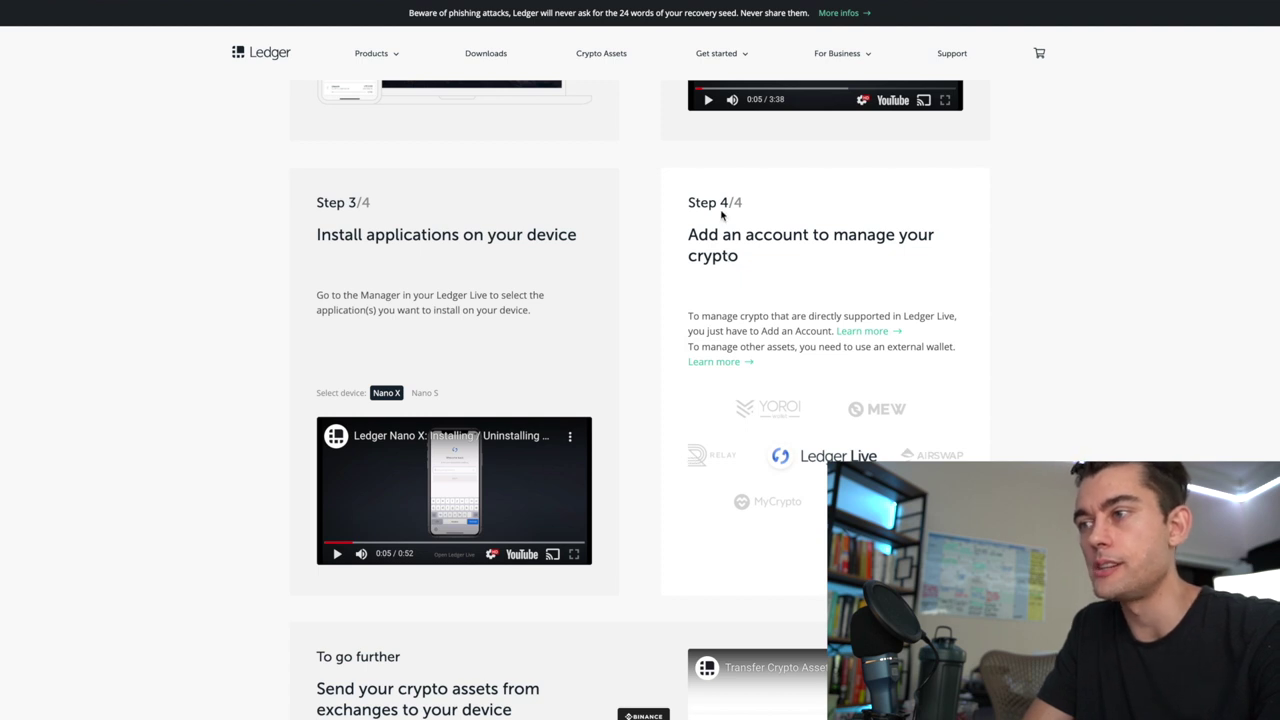
Step: Switch to the Ledger website and read Step 4/4 on adding an account and managing other assets with an external wallet
drag(690, 235, 725, 257)
click(725, 257)
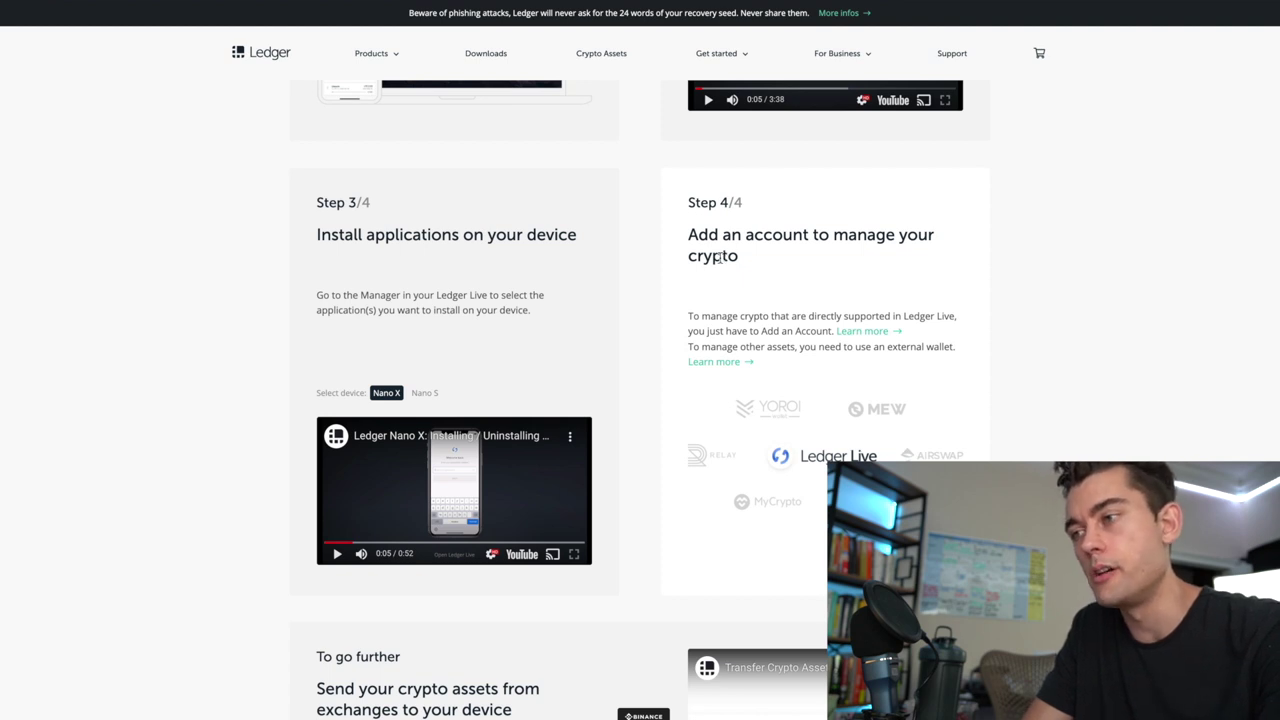
drag(690, 316, 740, 331)
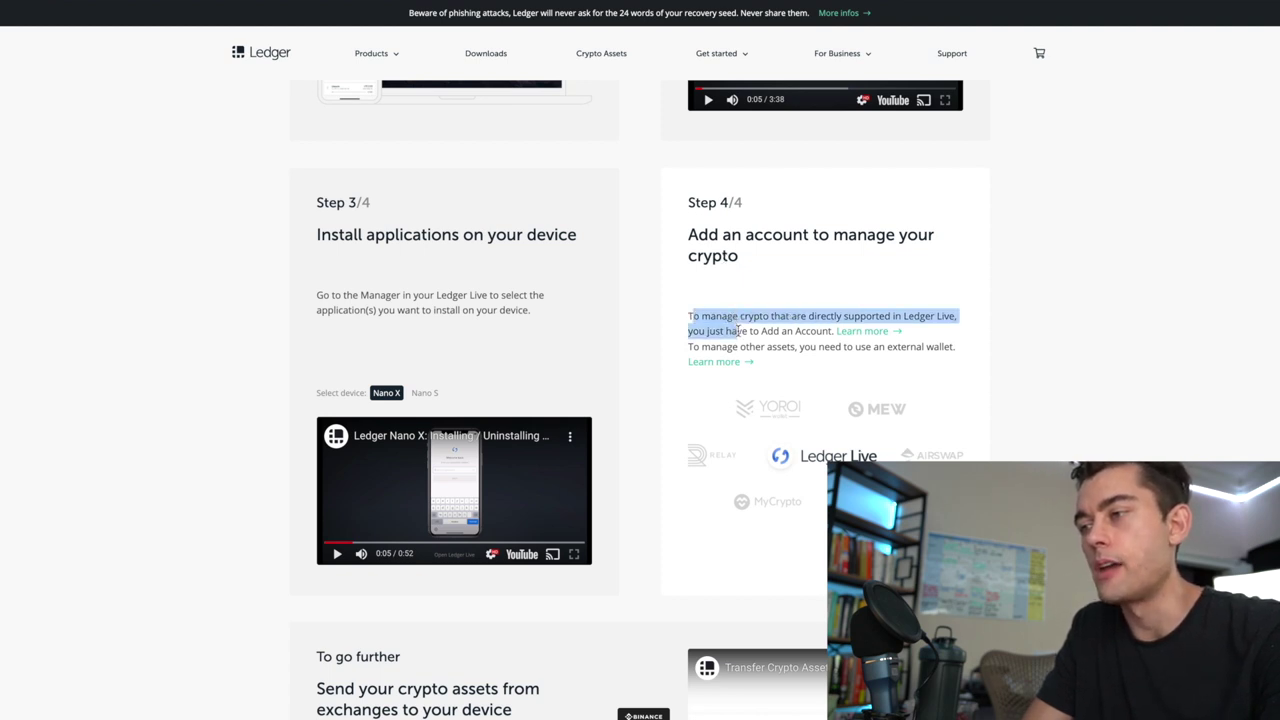
click(740, 331)
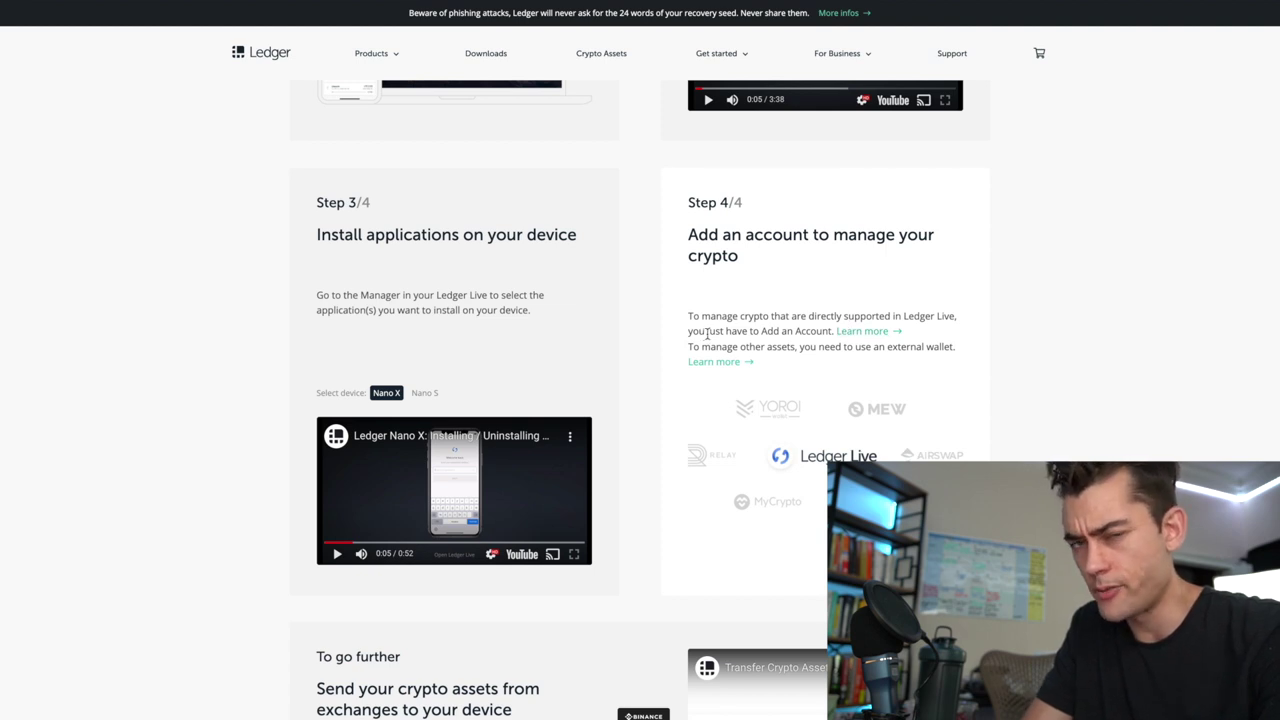
drag(699, 346, 810, 346)
click(808, 347)
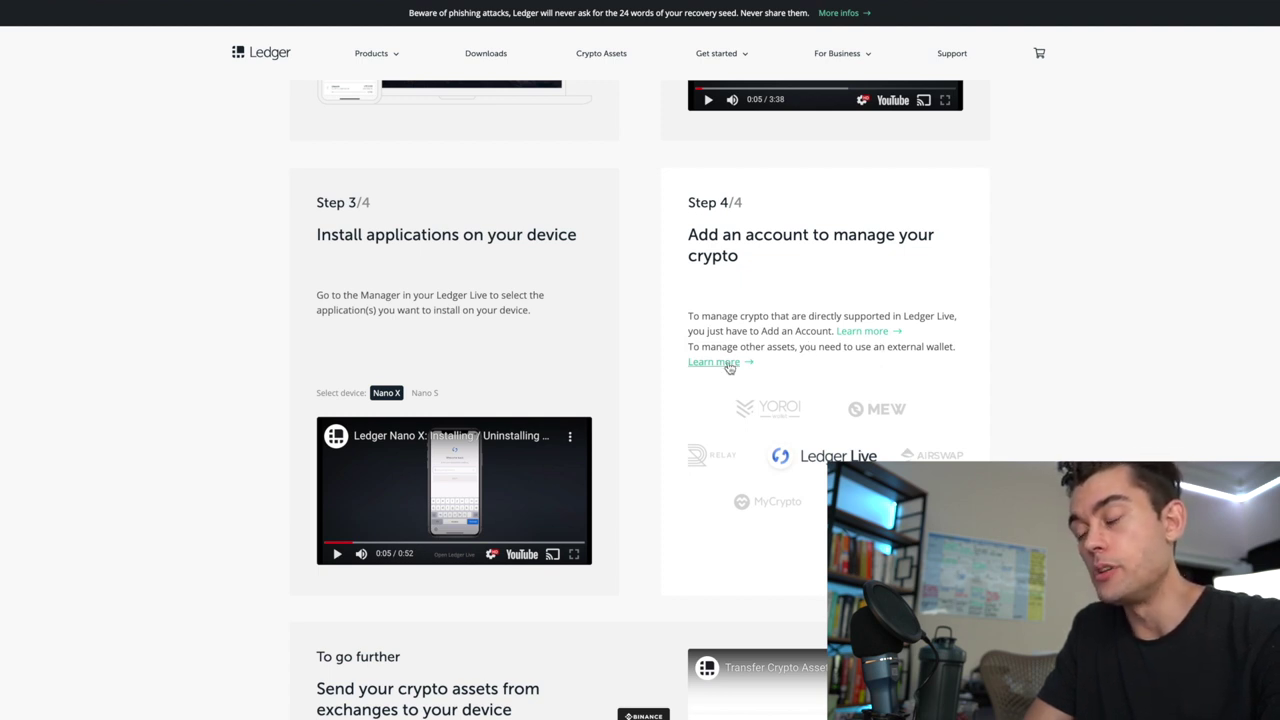
scroll(730, 368, down, 2)
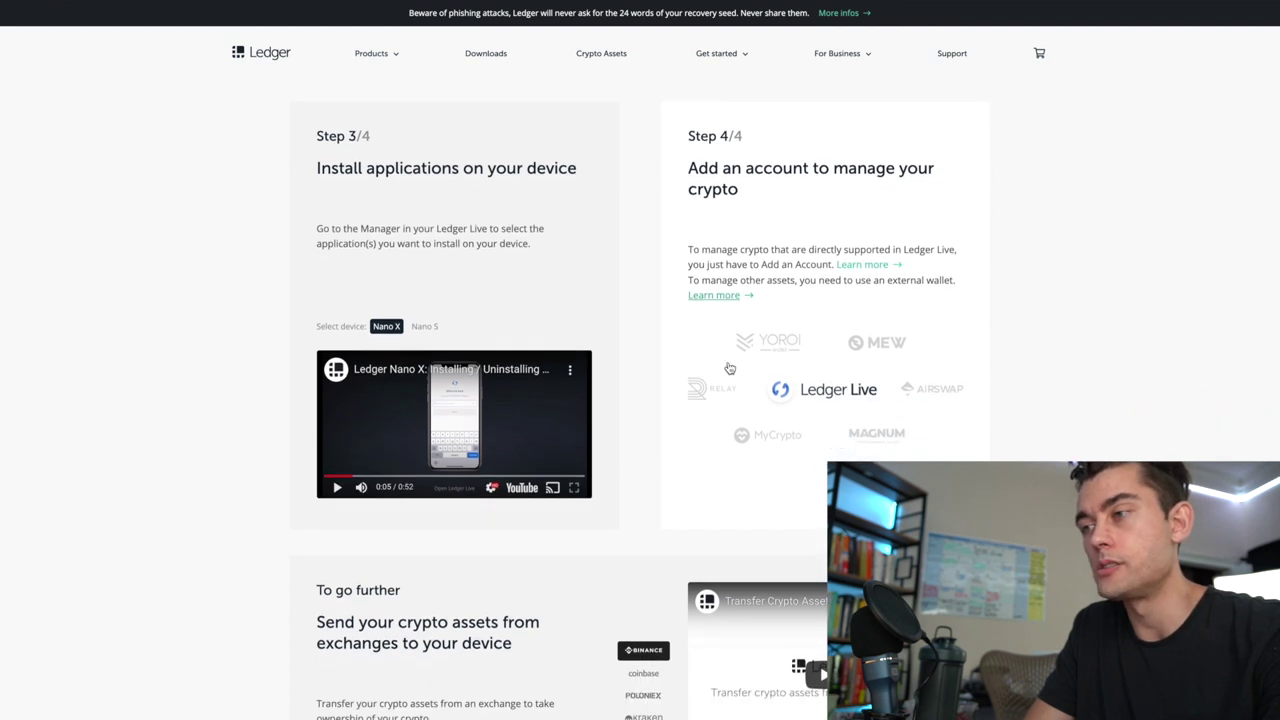
scroll(730, 368, up, 1)
scroll(729, 368, down, 1)
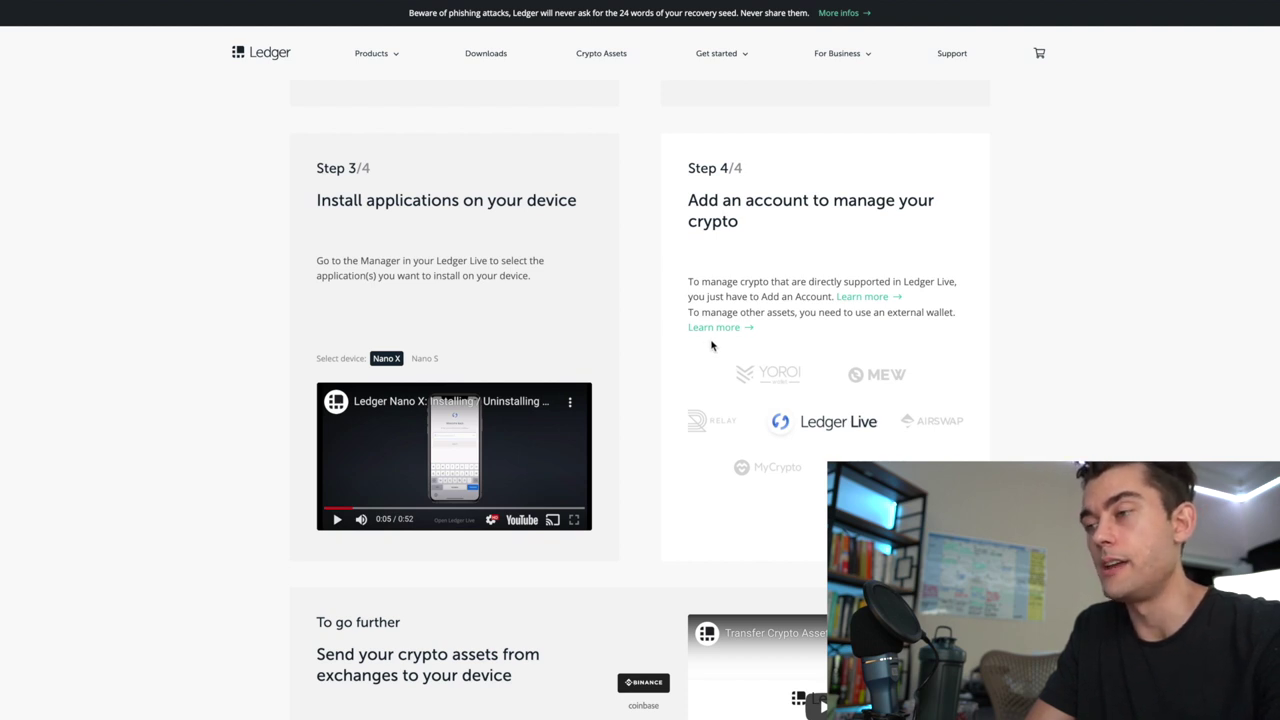
drag(906, 281, 942, 280)
drag(826, 280, 908, 279)
Step: Open the information on external wallets and read which assets Ledger Live manages directly and which need third-party services
click(722, 330)
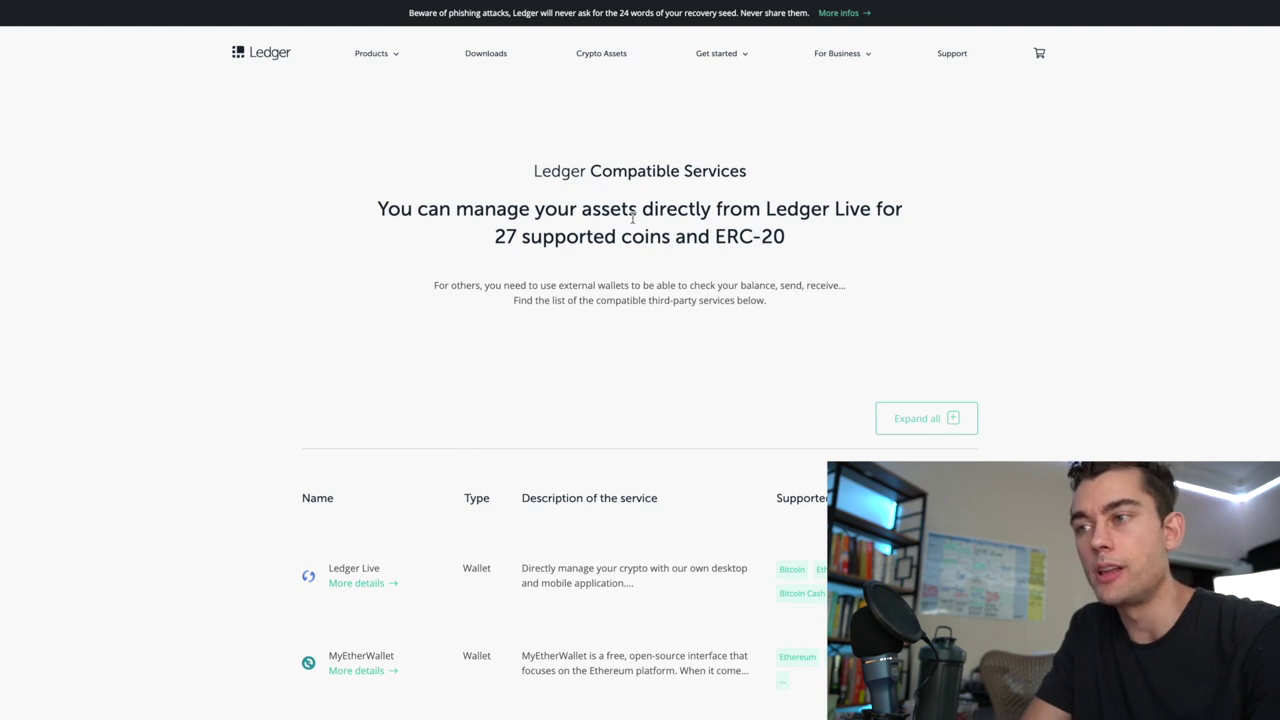
drag(515, 236, 788, 240)
click(700, 236)
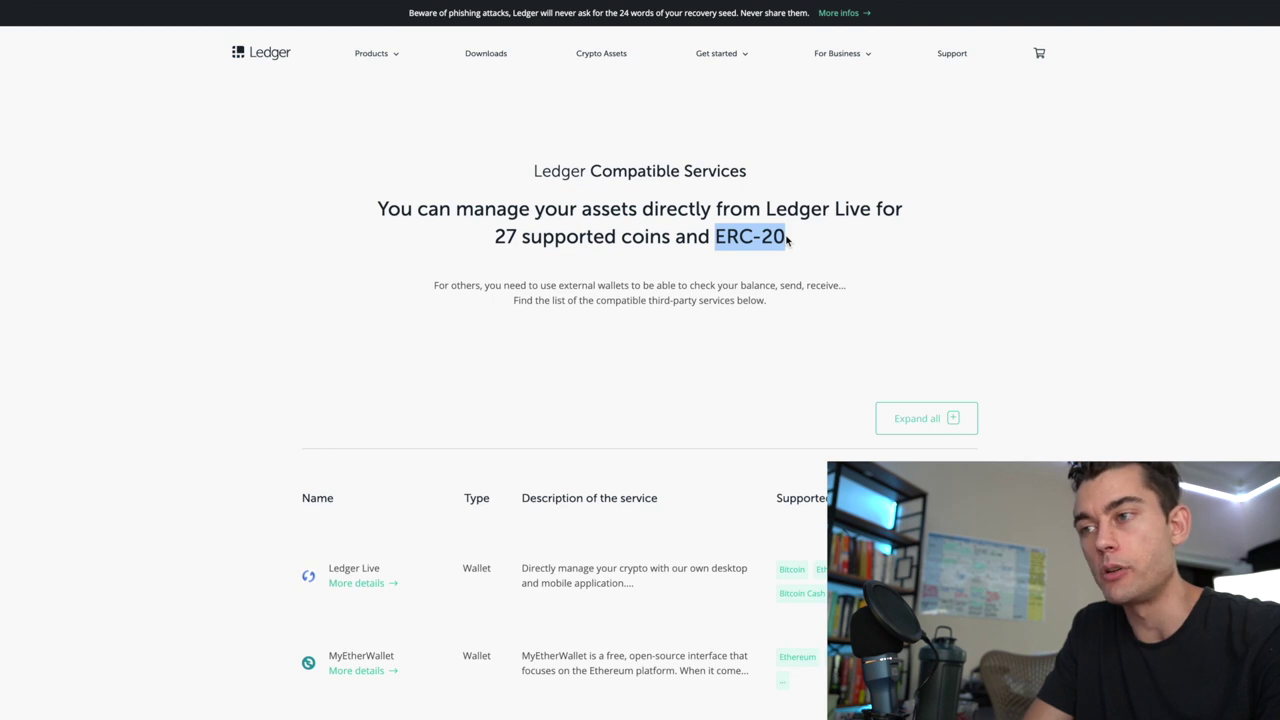
click(788, 240)
drag(477, 283, 631, 303)
click(631, 303)
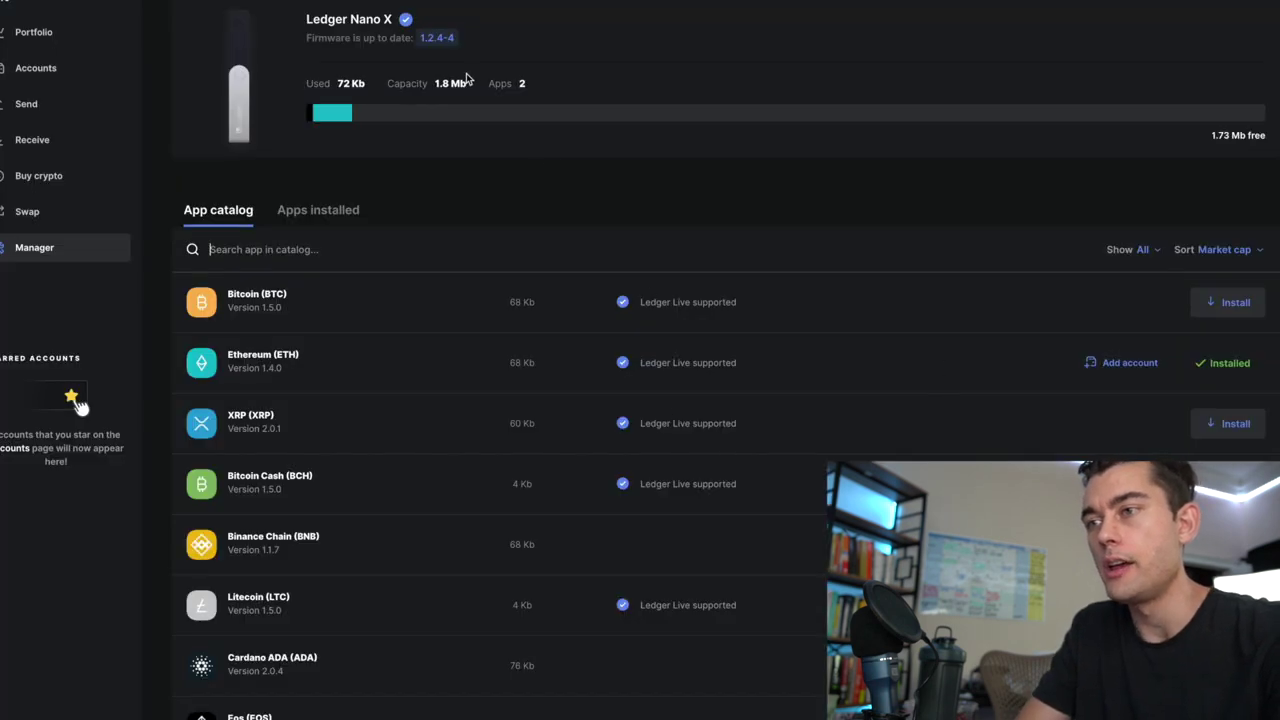
Step: List the device's installed apps in Ledger Live, open EnergyWebChain's support information and look through the supported apps
click(338, 210)
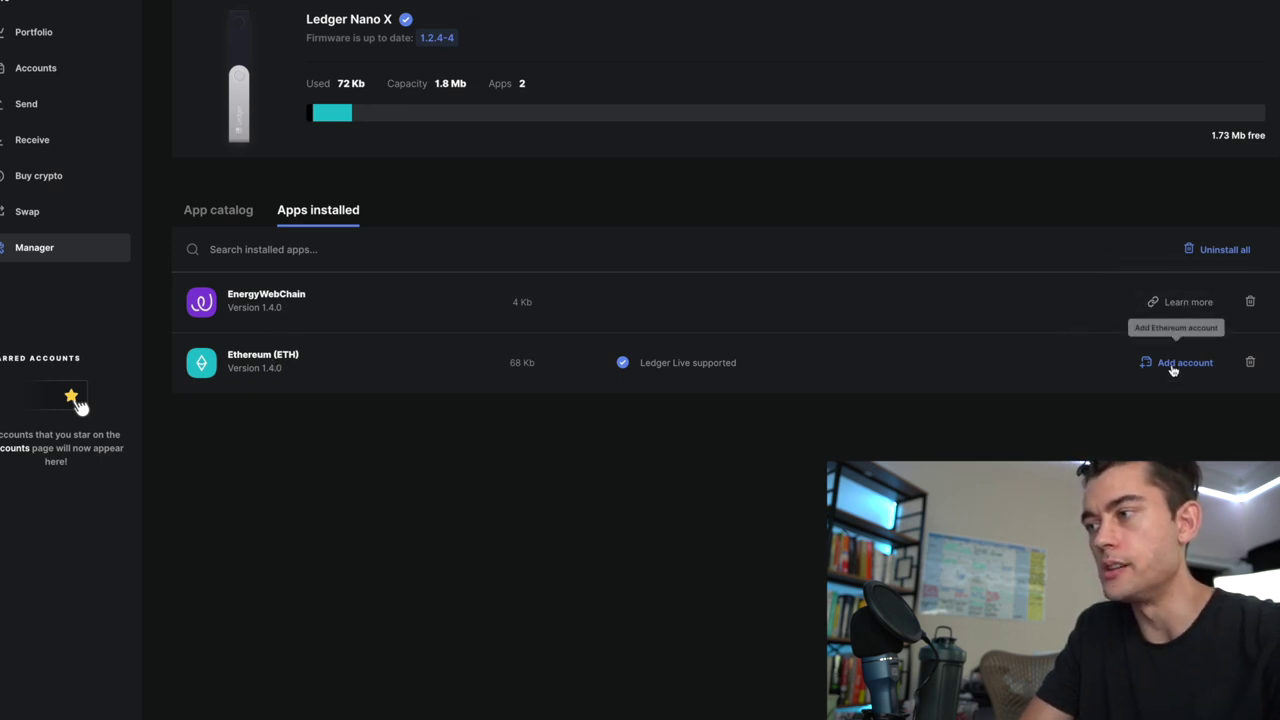
click(1159, 304)
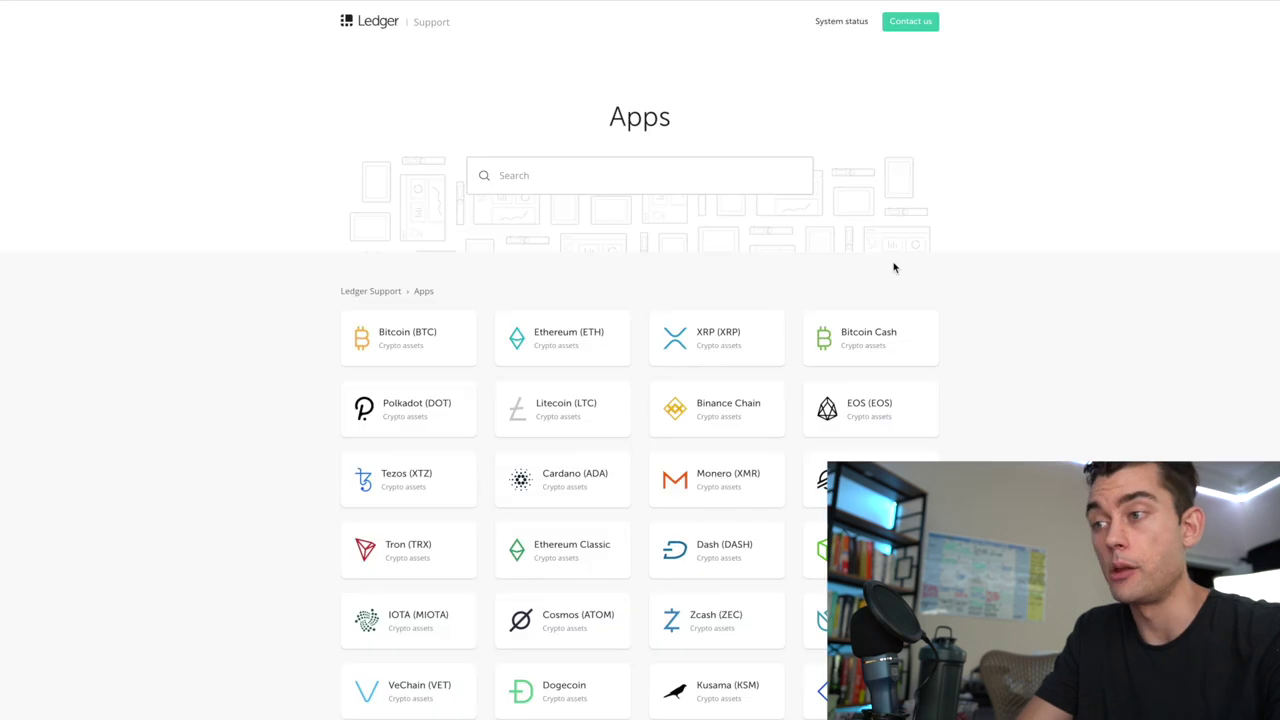
scroll(980, 458, down, 5)
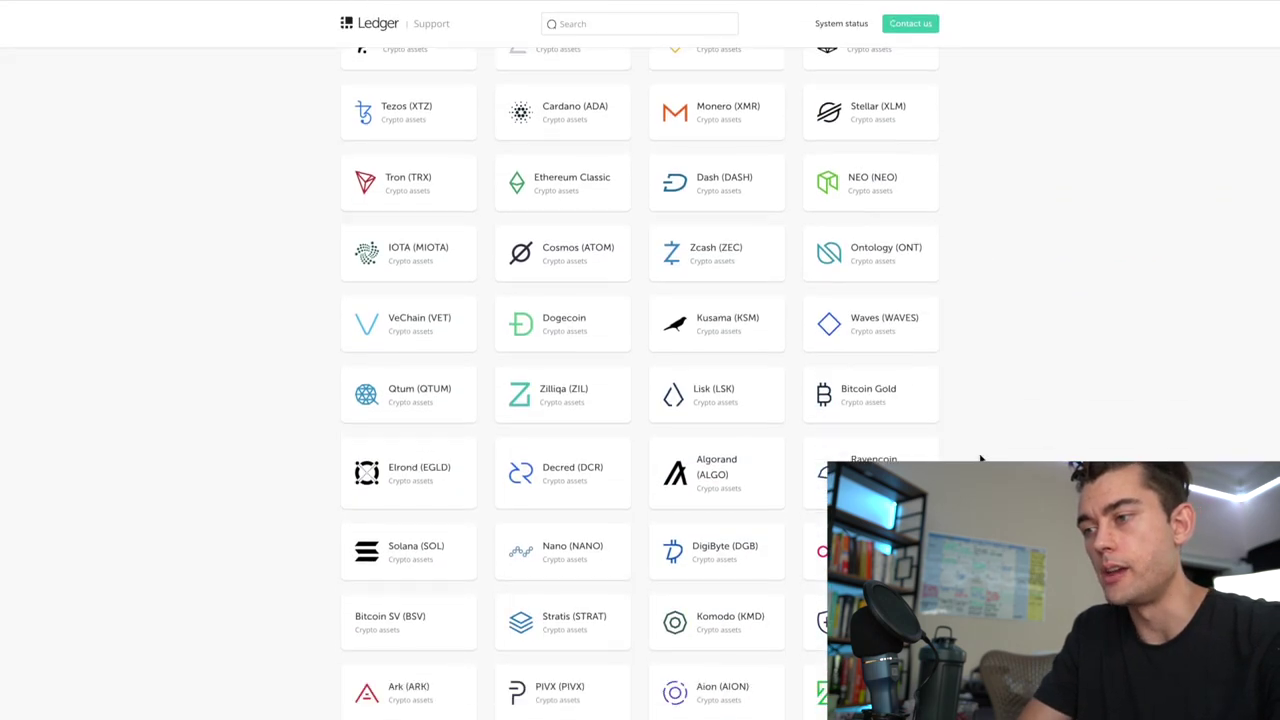
scroll(577, 171, up, 5)
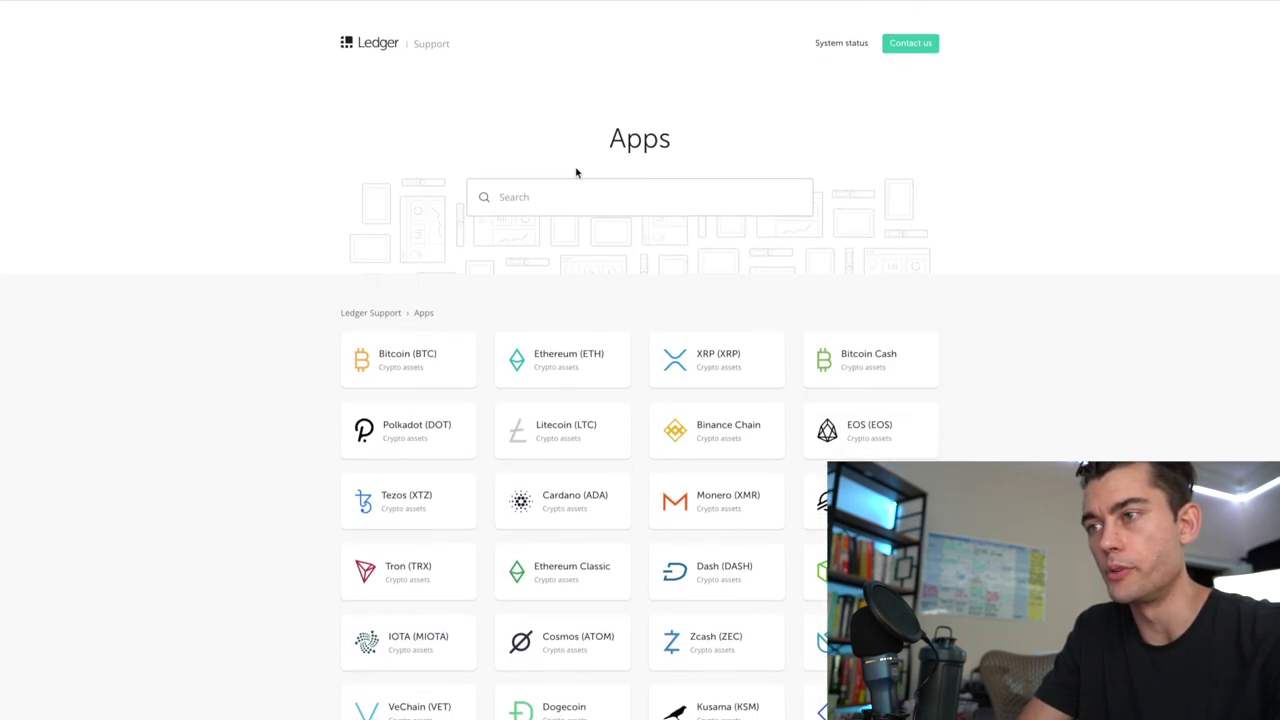
Step: Search Ledger Support for "energy", open the EnergyWebChain (EWT) article and read its installation instructions
click(568, 183)
text(energy)
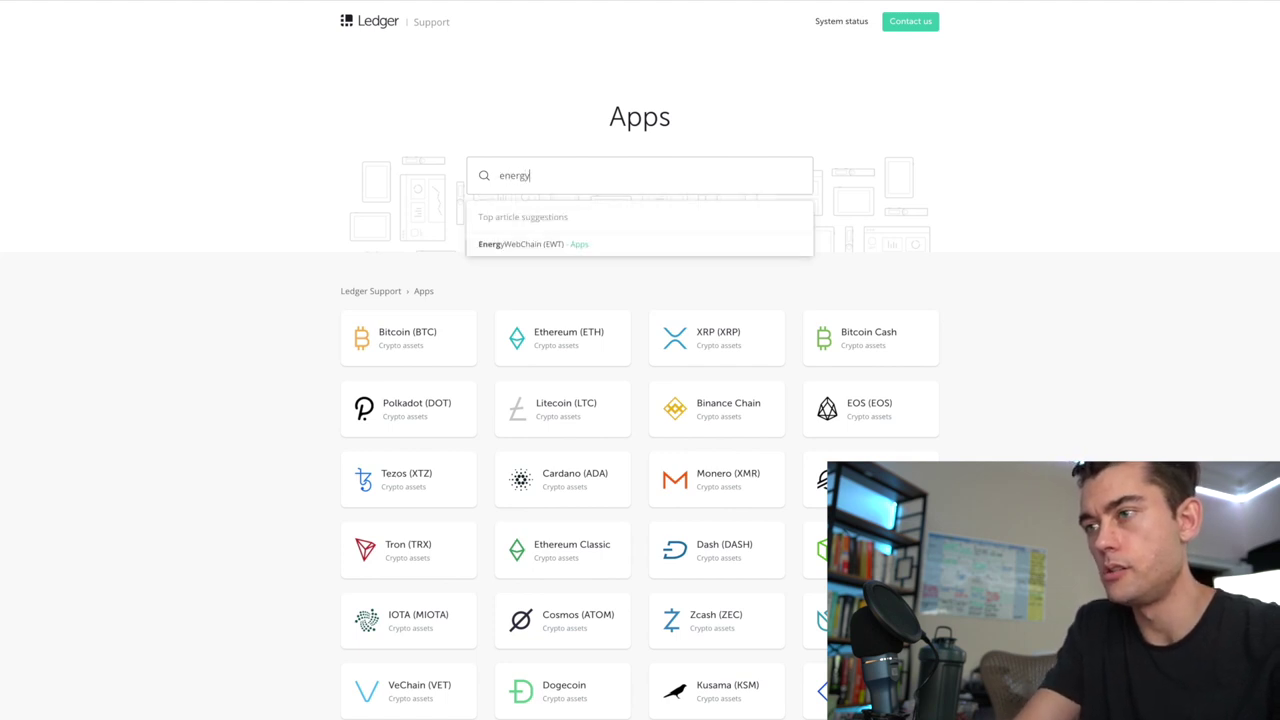
key(Down)
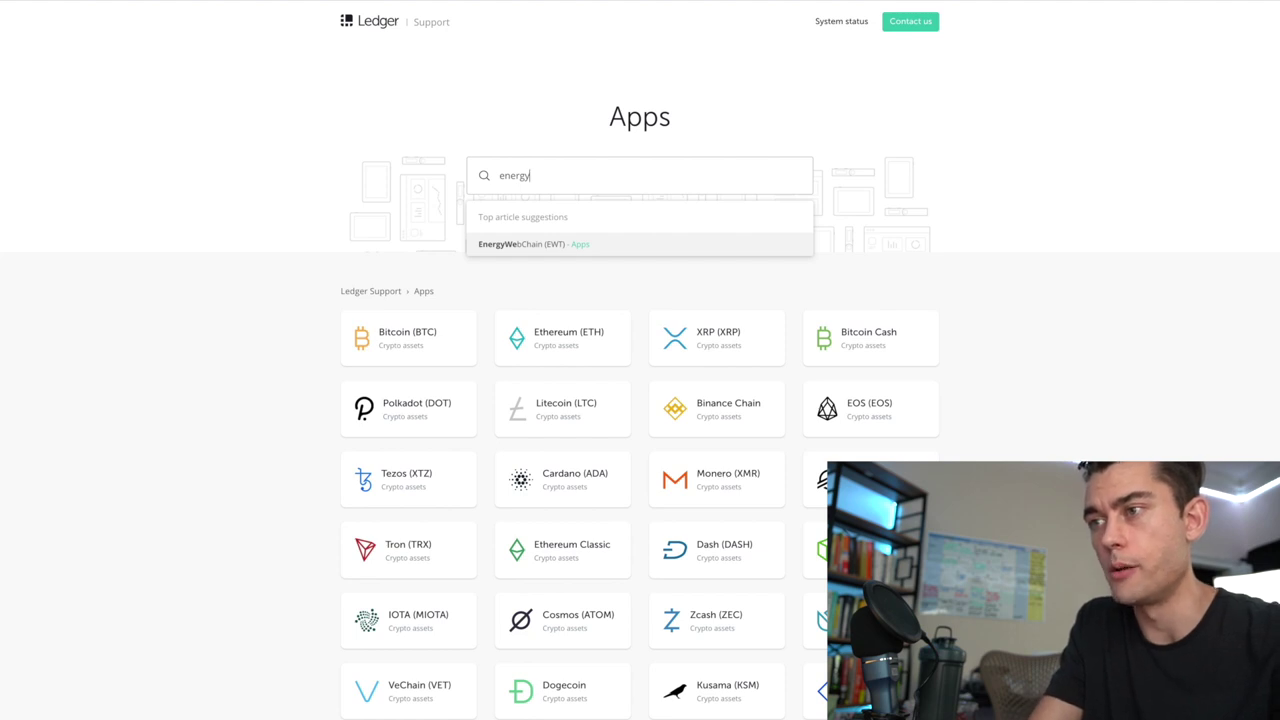
key(Return)
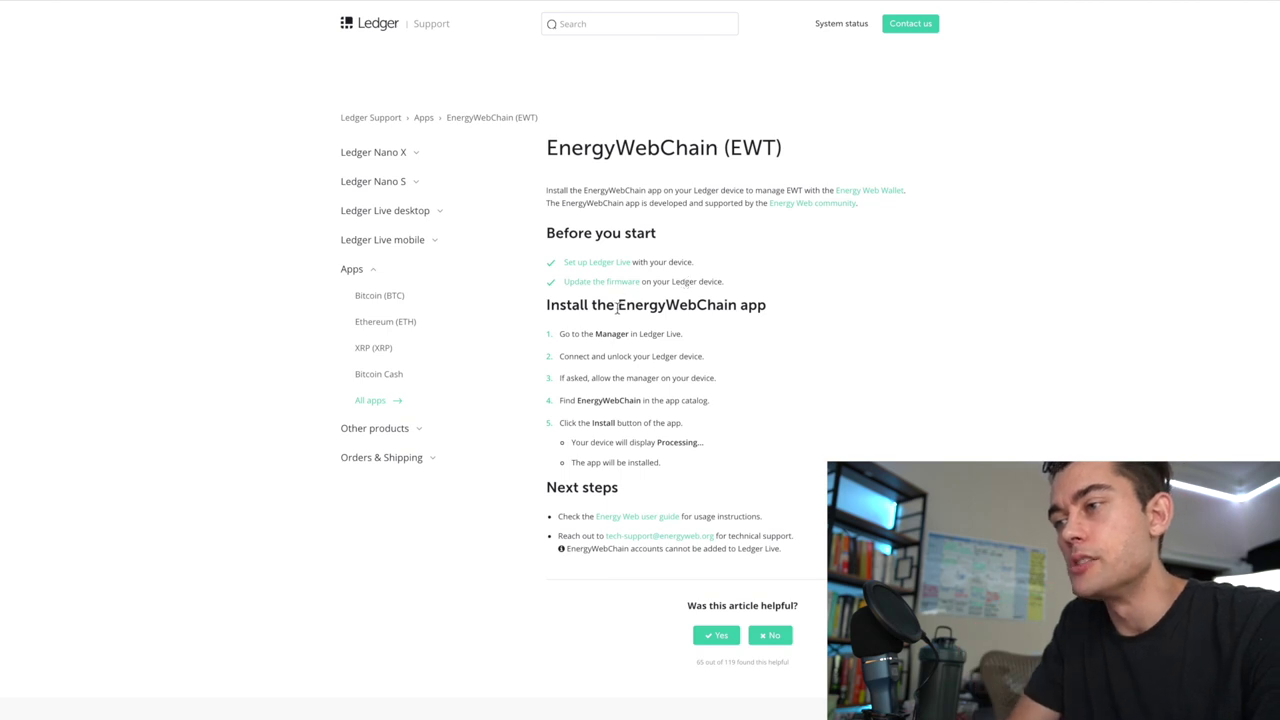
drag(618, 311, 726, 306)
click(726, 306)
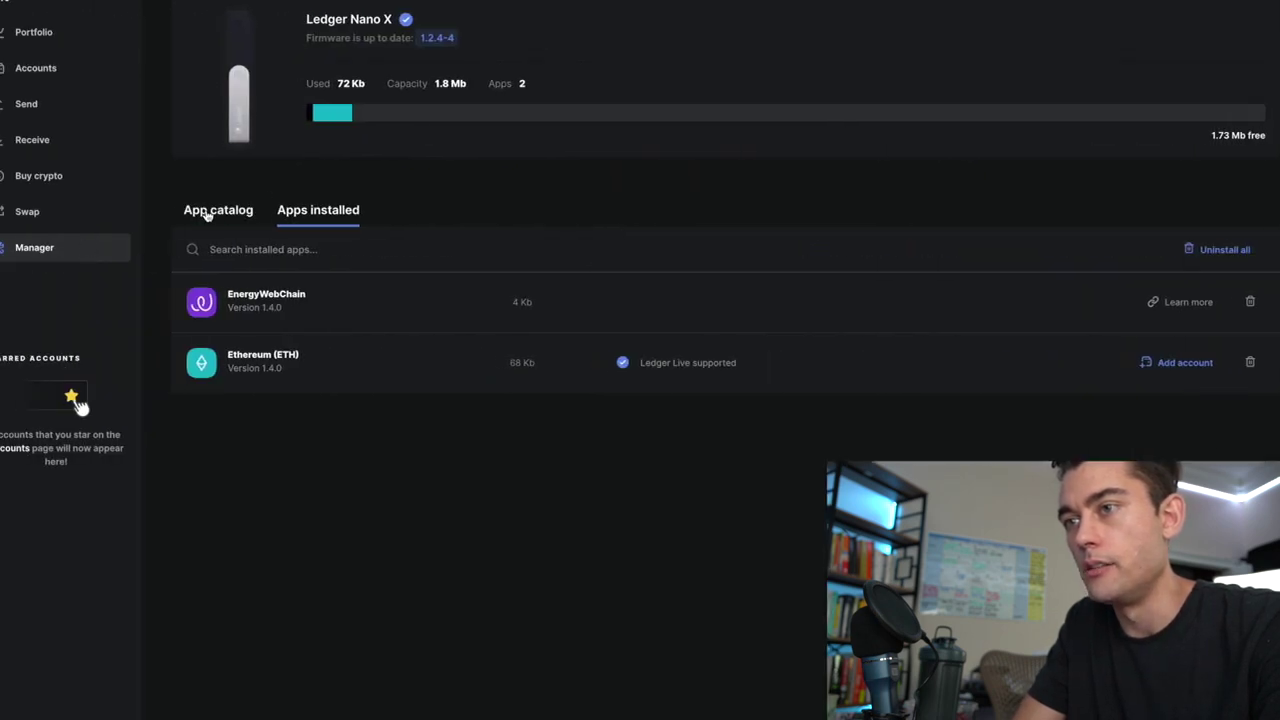
Step: Return to Ledger Live, look through the app catalog as far as EnergyWebChain, and go back to the installed apps
click(212, 214)
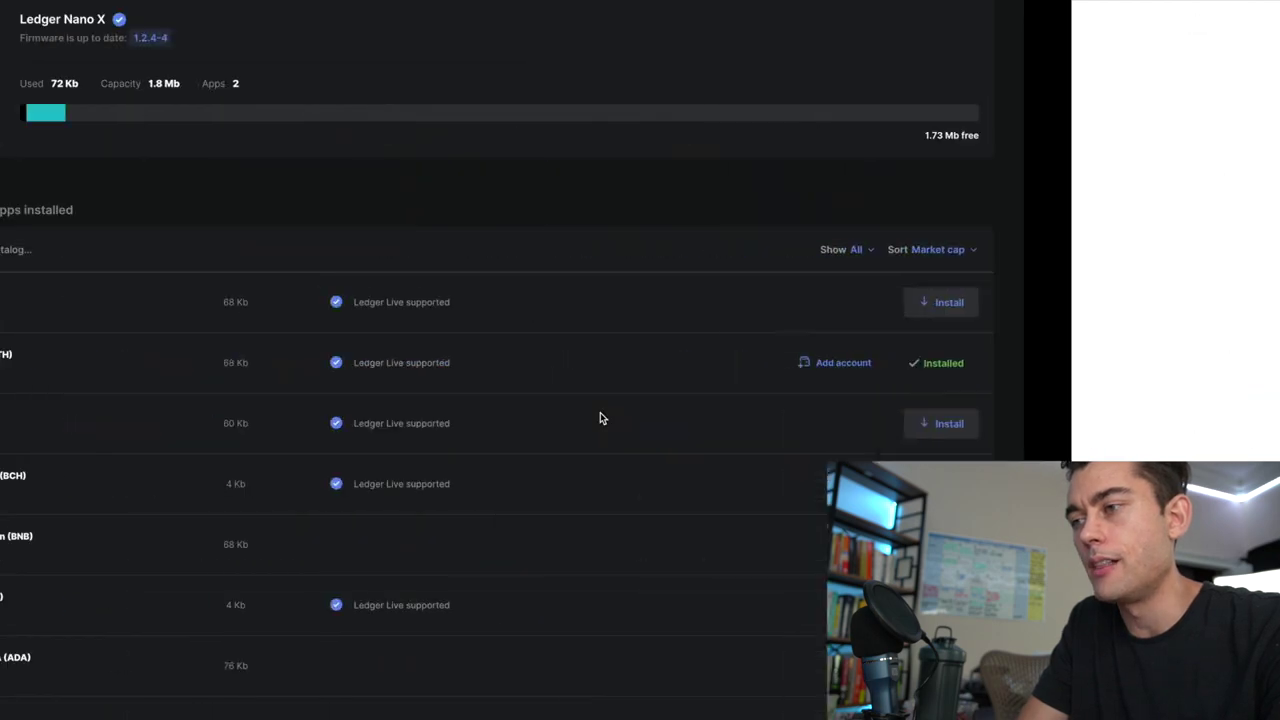
scroll(648, 374, down, 15)
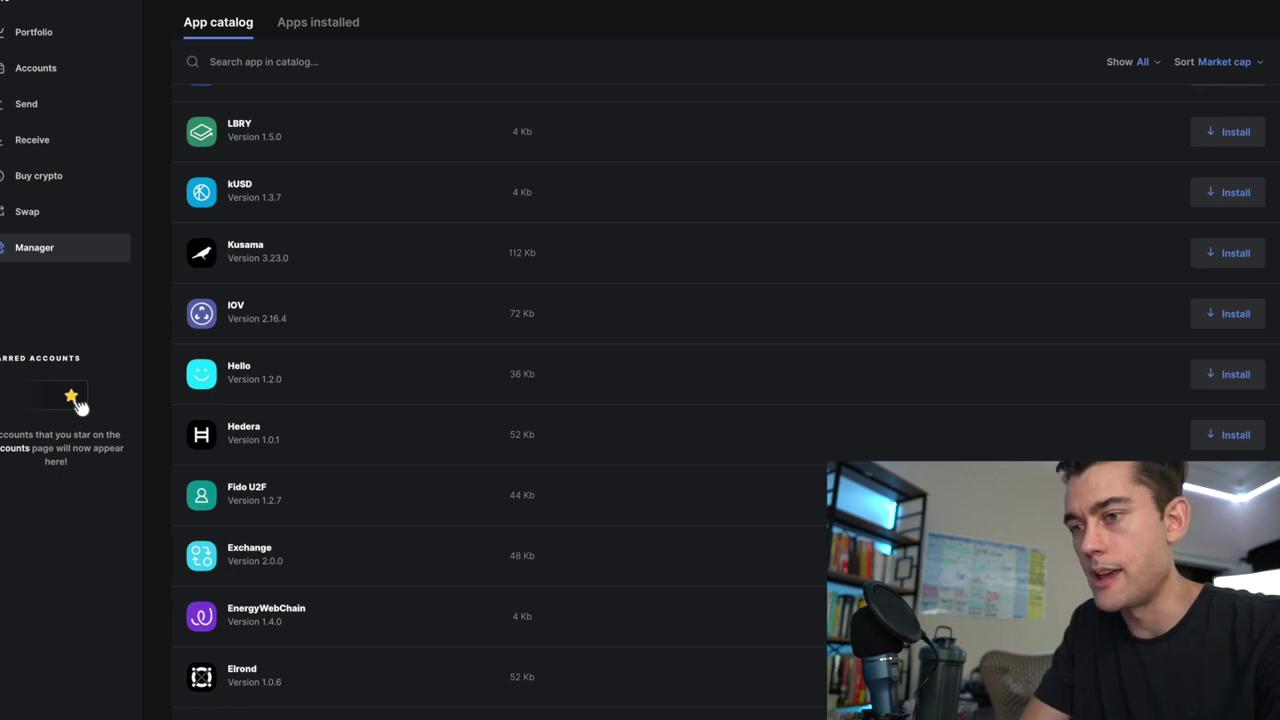
scroll(485, 318, up, 15)
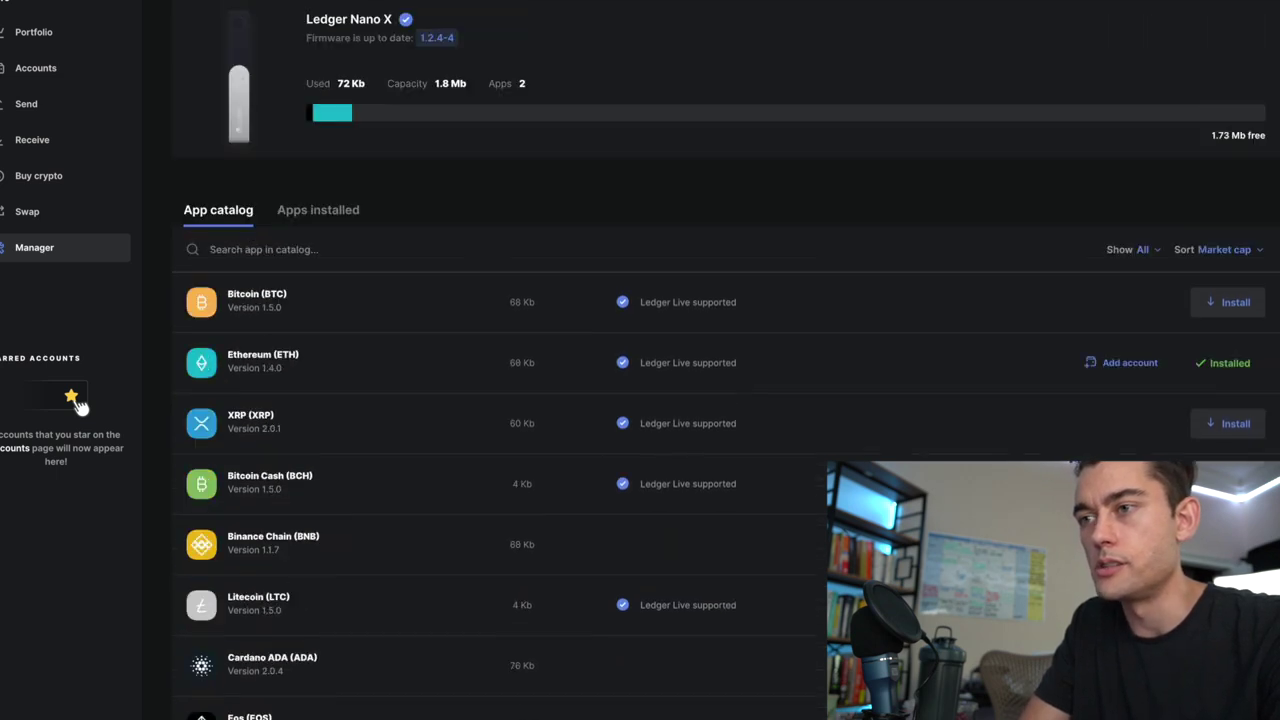
click(338, 212)
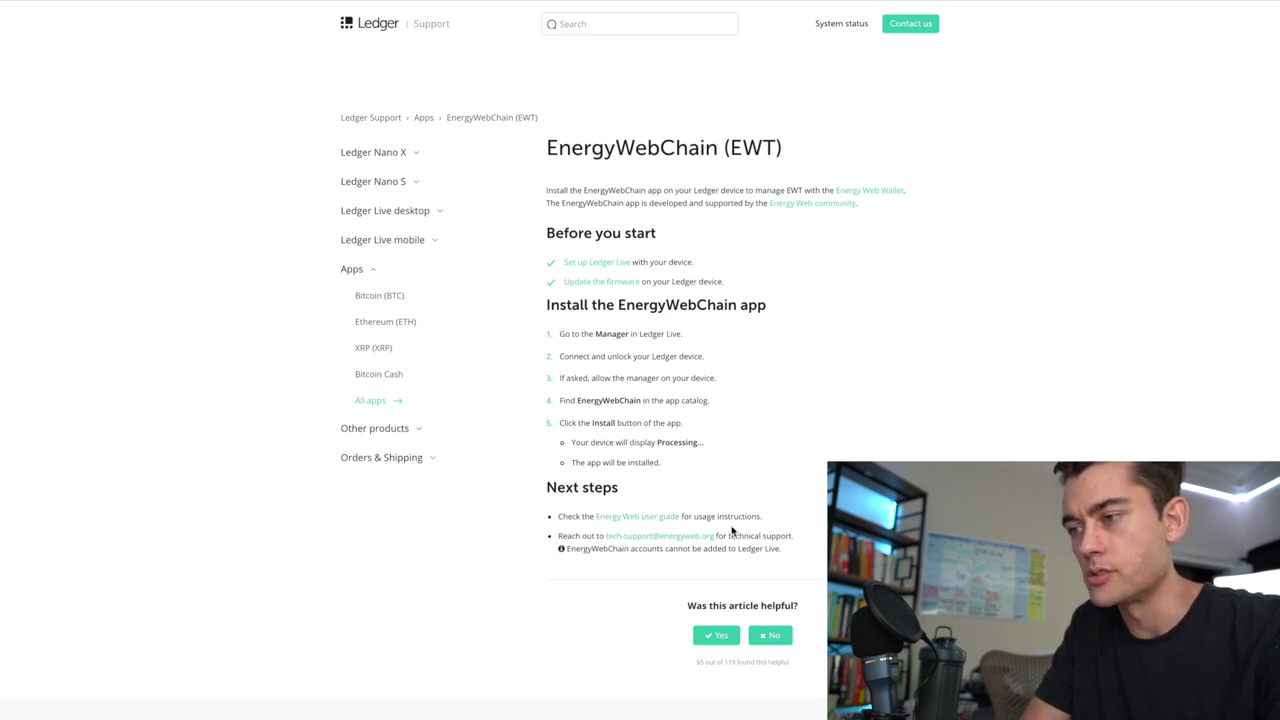
Step: Open the Energy Web user guide from the support article and read its instructions for Ledger hardware wallets, including Developer mode for Volta
click(663, 517)
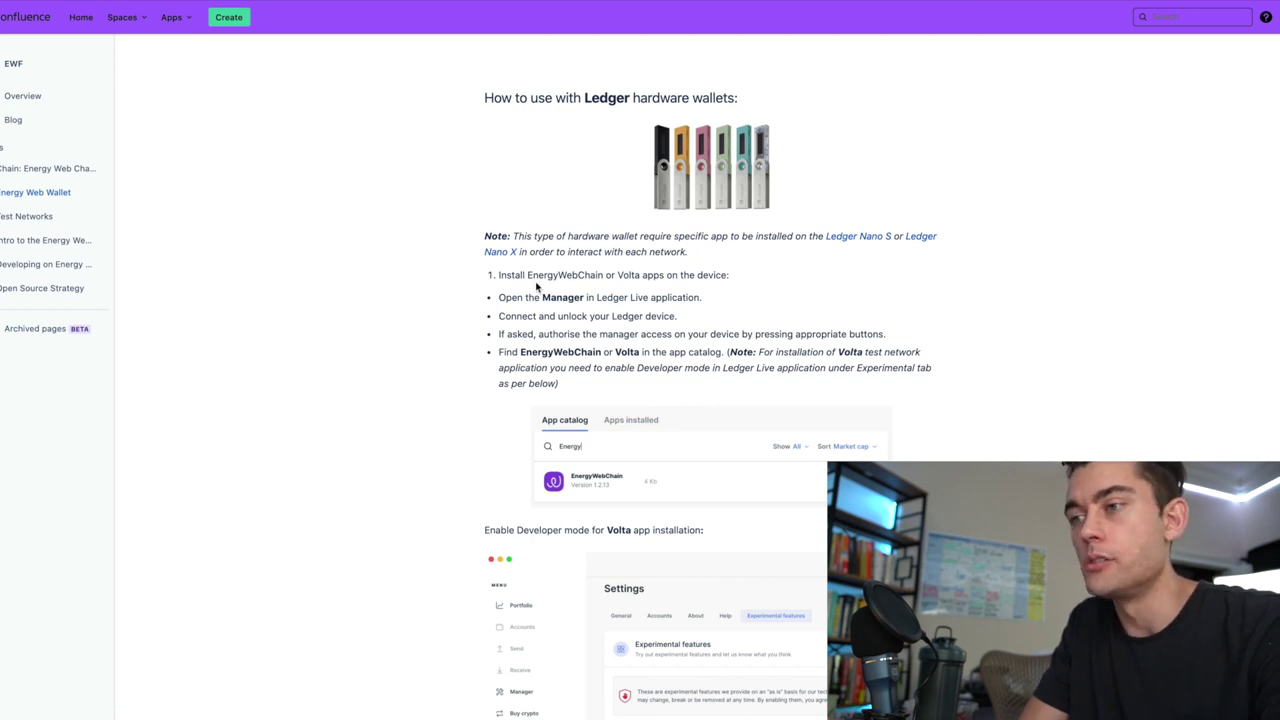
mouse_move(491, 281)
mouse_down()
mouse_move(730, 280)
mouse_move(691, 292)
mouse_up()
click(691, 292)
scroll(618, 330, down, 3)
scroll(612, 238, down, 1)
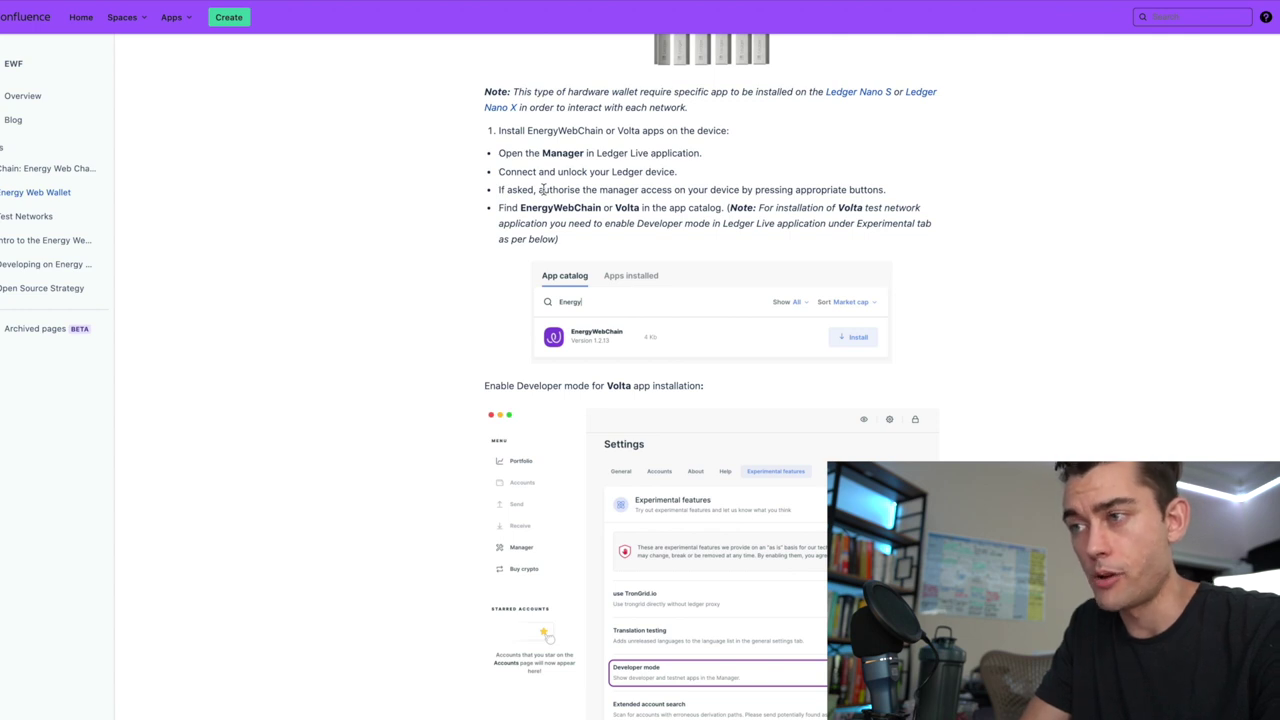
scroll(542, 189, down, 1)
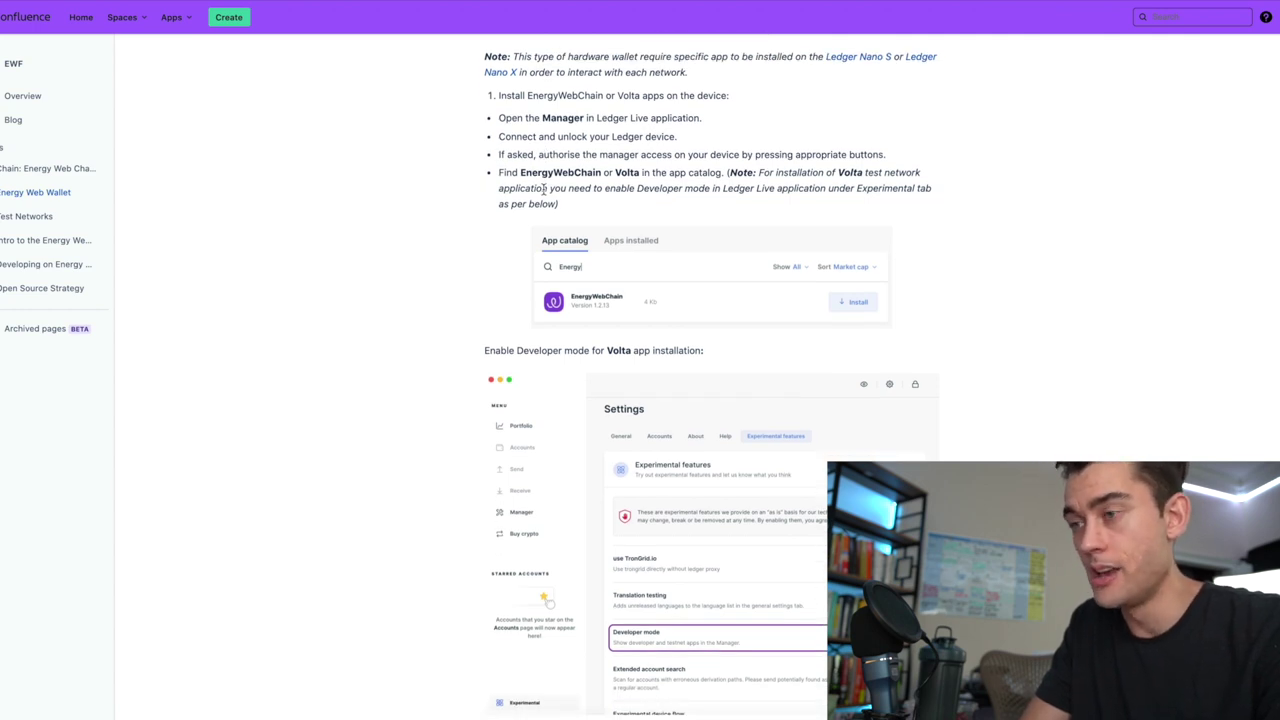
scroll(691, 159, down, 3)
scroll(690, 160, down, 1)
scroll(600, 230, up, 2)
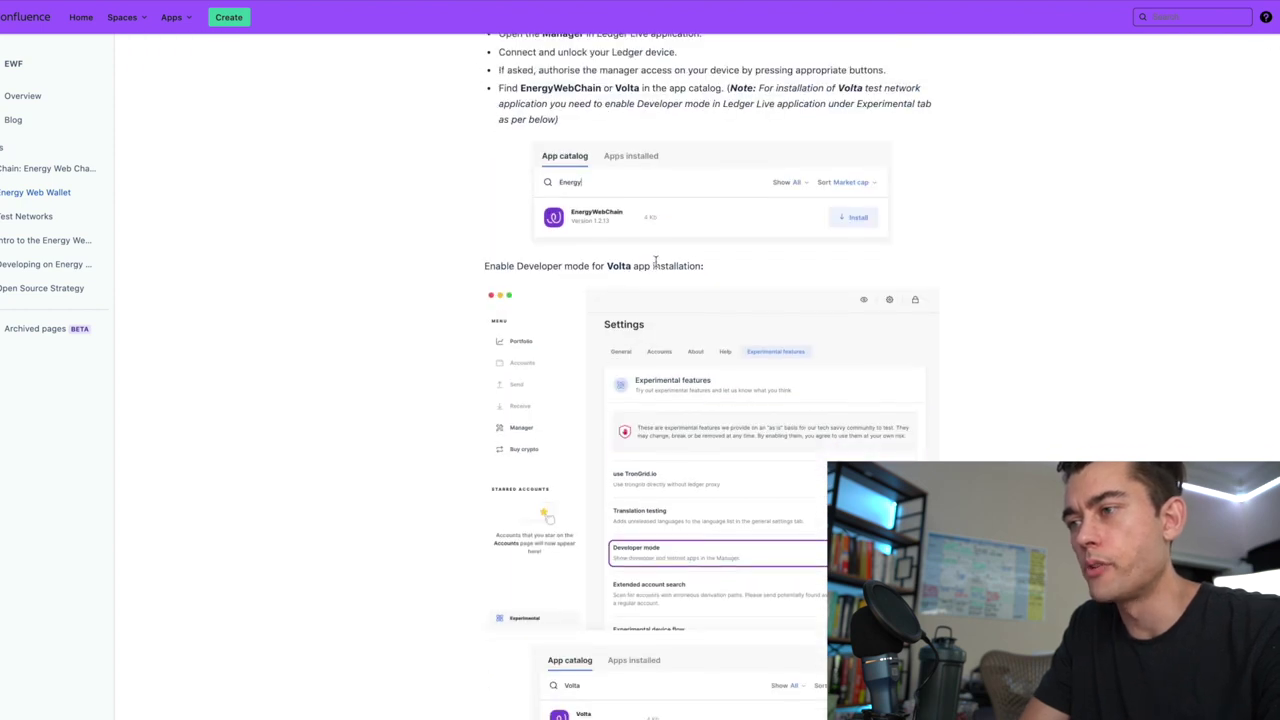
drag(703, 266, 551, 266)
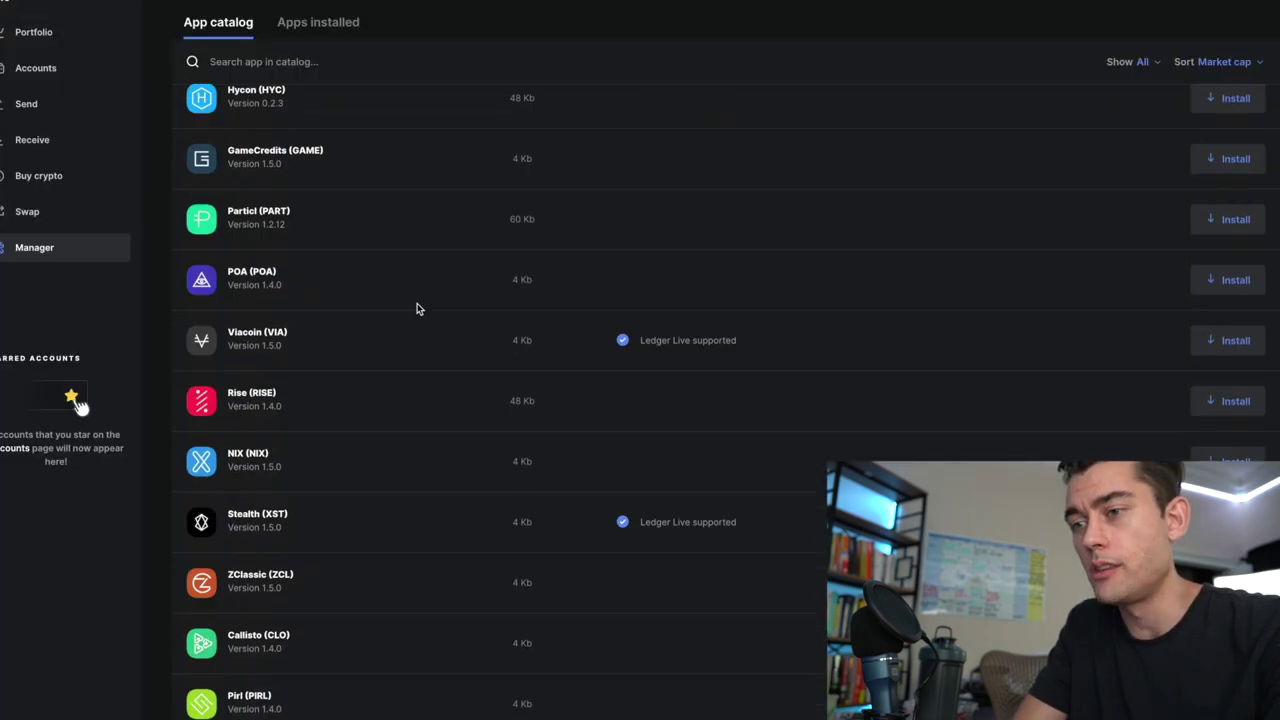
Step: Find EnergyWebChain in the Ledger Live app catalog and return to the beginning of the list
scroll(417, 306, down, 5)
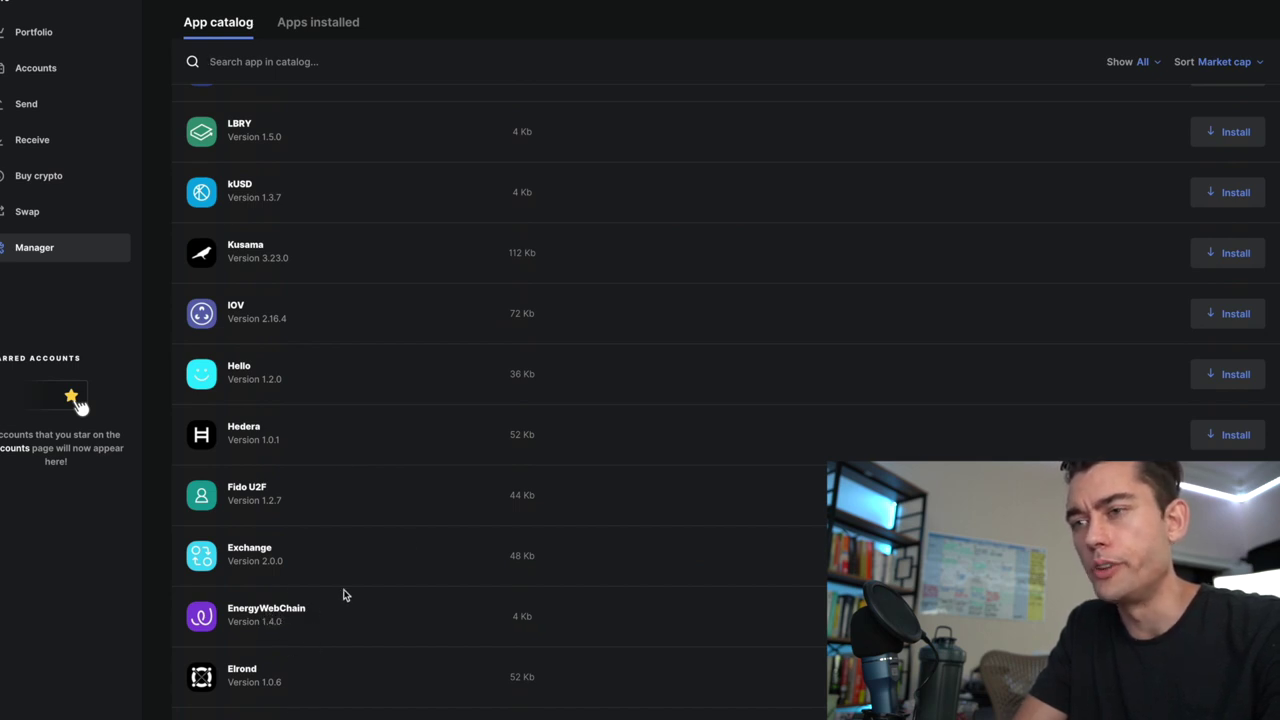
scroll(405, 542, up, 1)
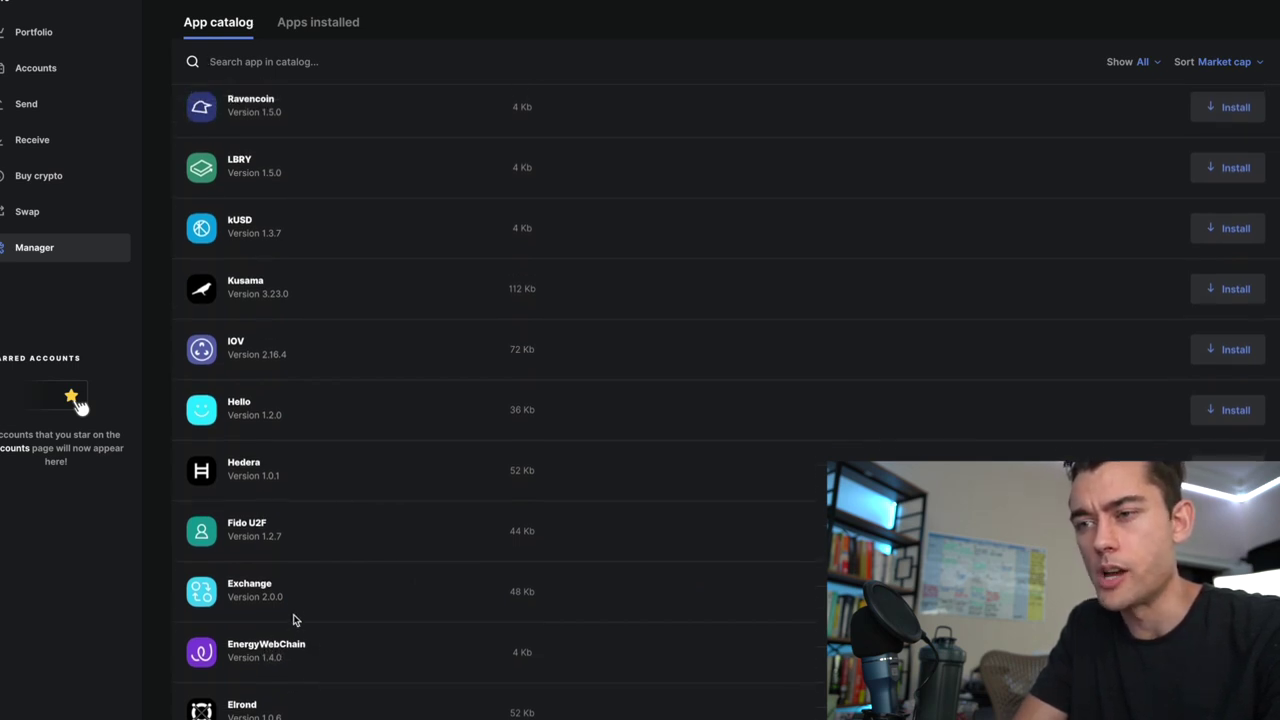
scroll(295, 620, up, 15)
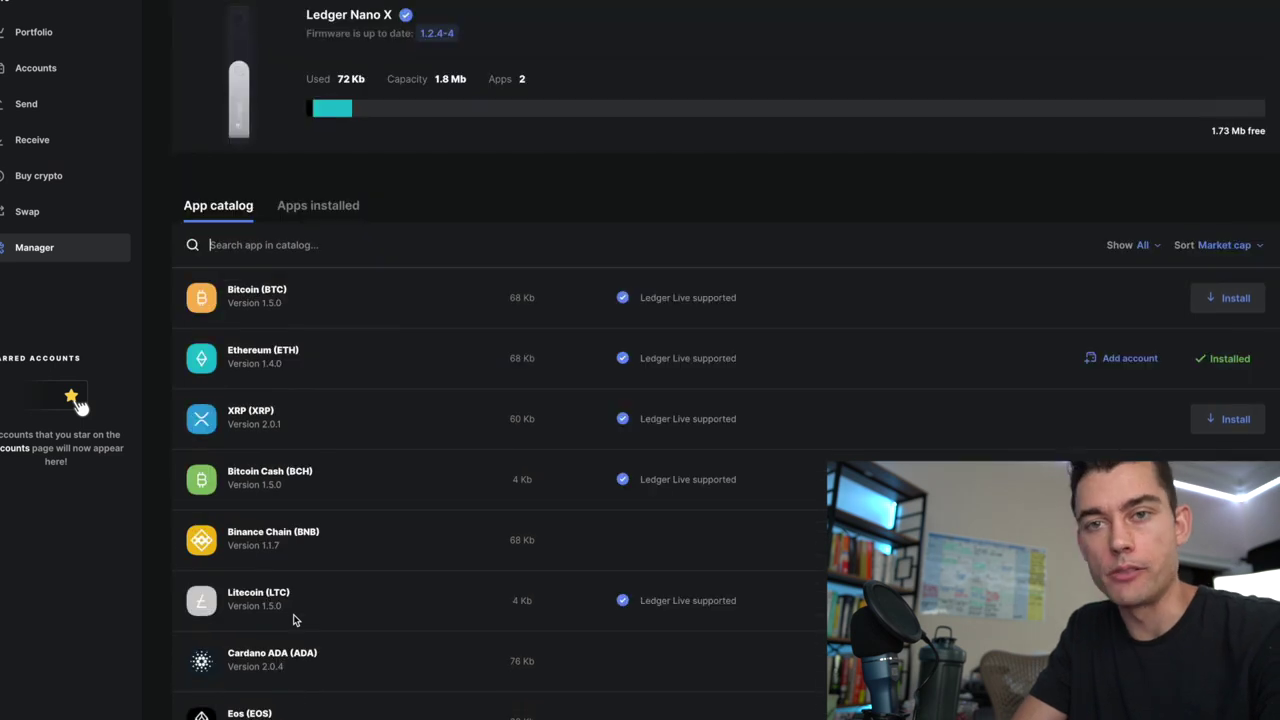
scroll(295, 620, up, 1)
Step: Switch to the Energy Web Wallet guide in the browser and read about Developer mode and app installation status
key(ctrl+Right)
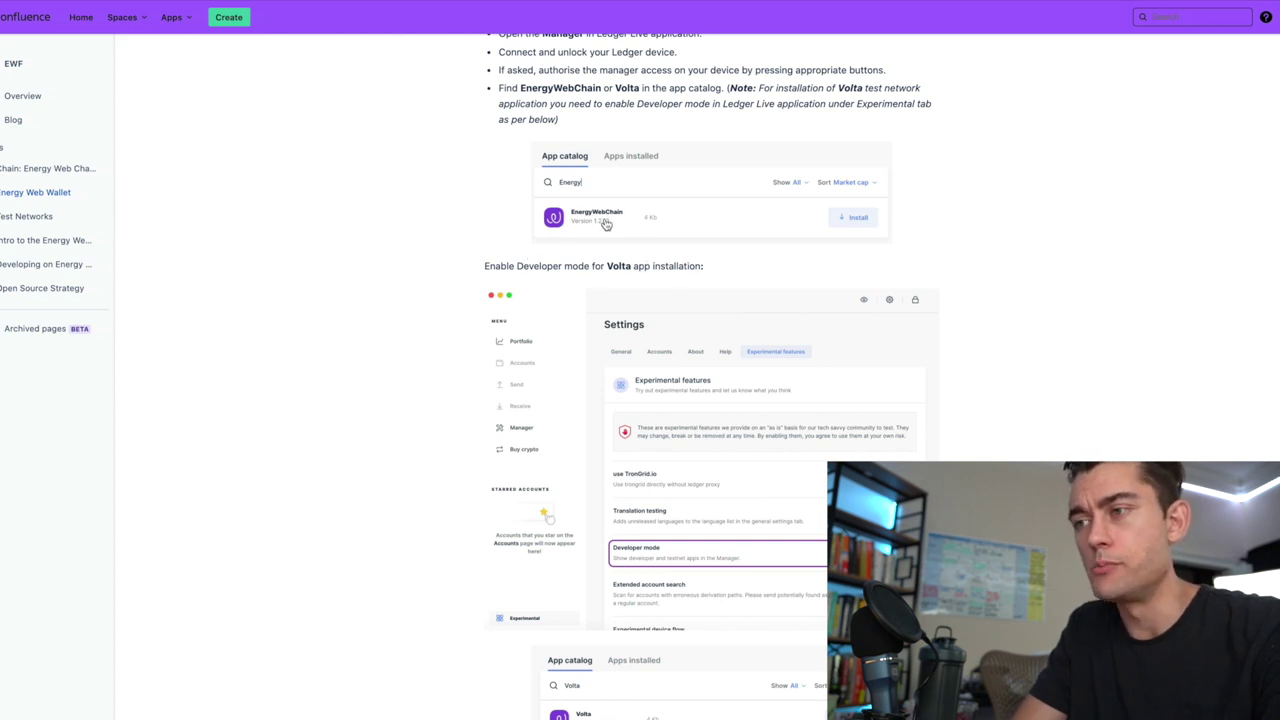
scroll(586, 230, down, 1)
scroll(586, 230, down, 2)
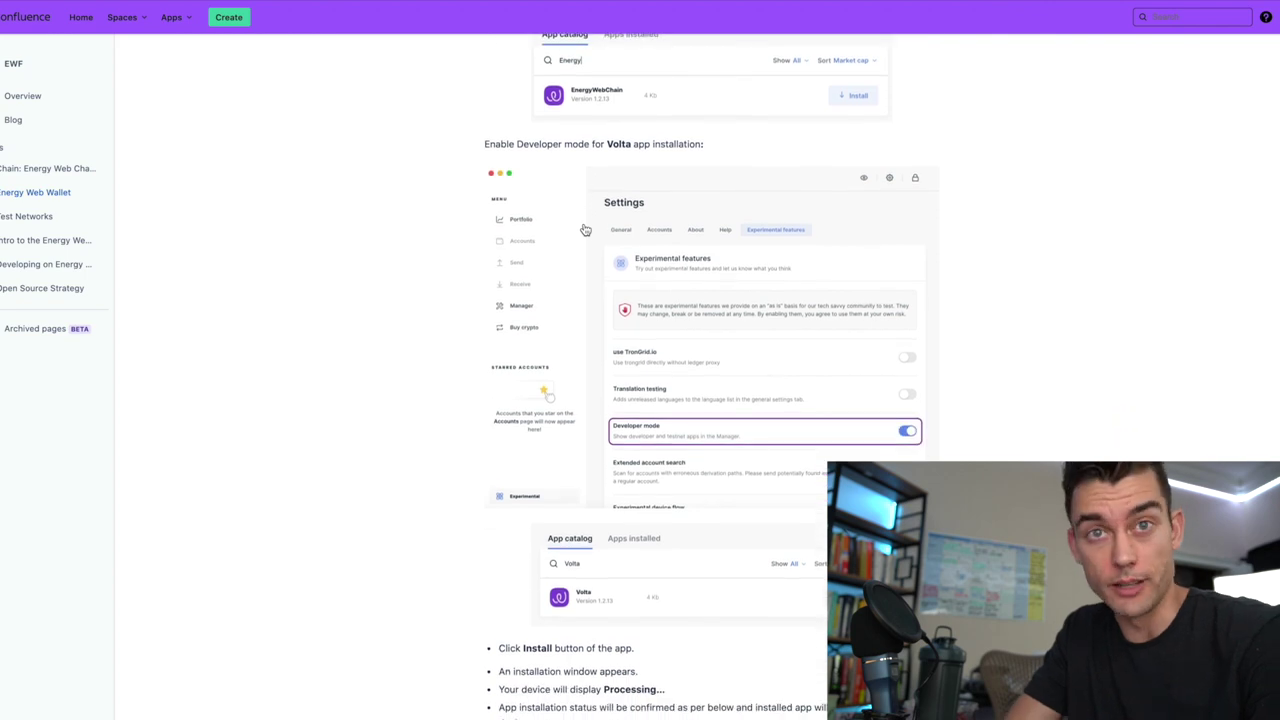
scroll(586, 230, up, 2)
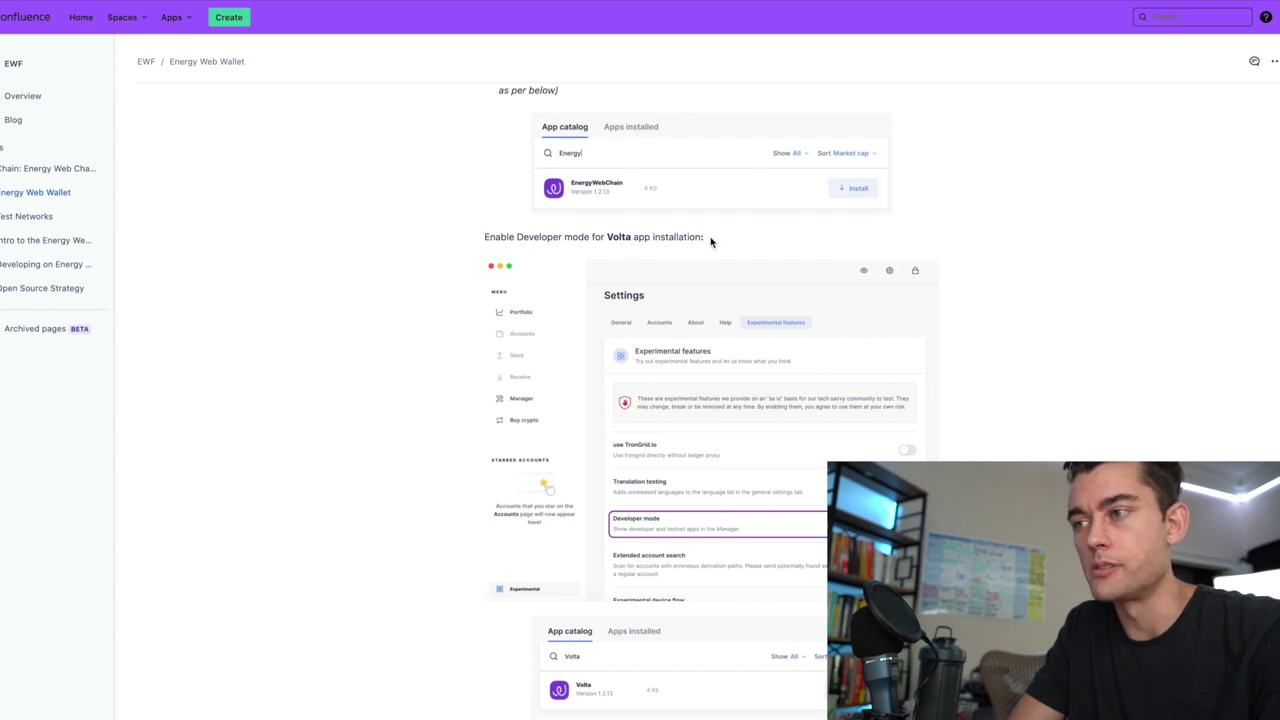
scroll(711, 242, down, 1)
scroll(711, 242, down, 2)
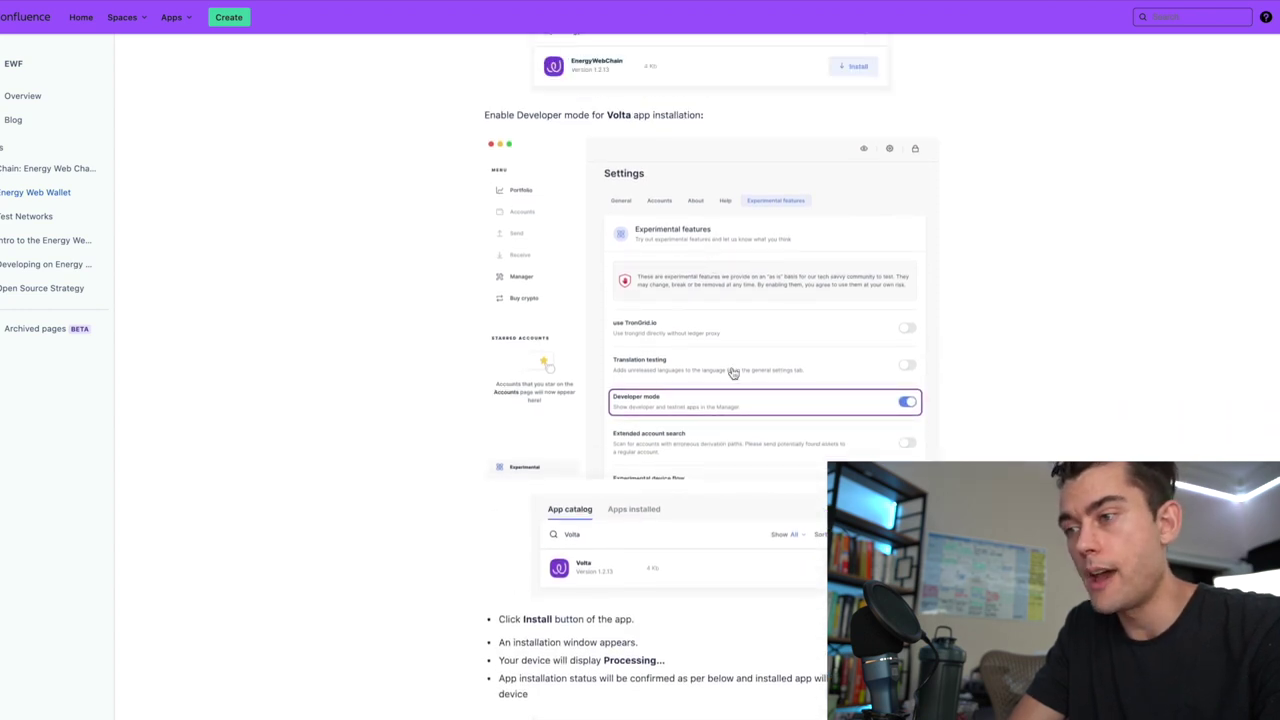
scroll(733, 372, down, 4)
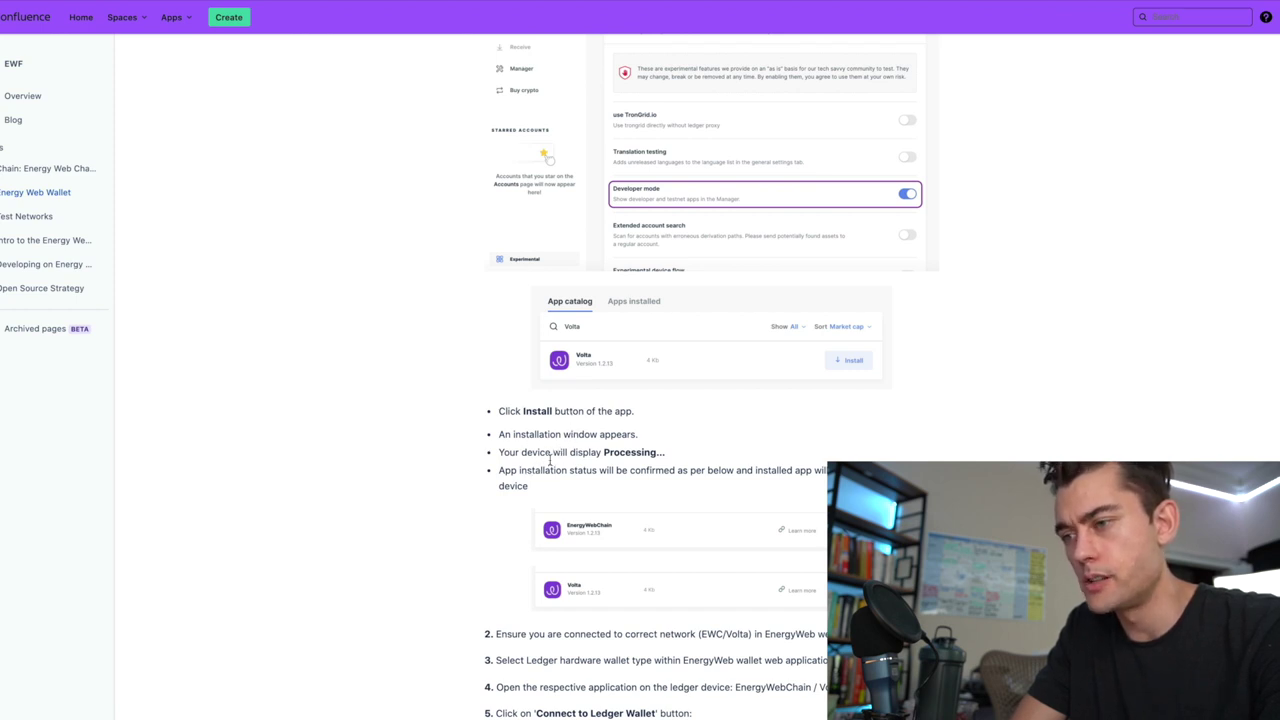
triple_click(557, 470)
click(585, 487)
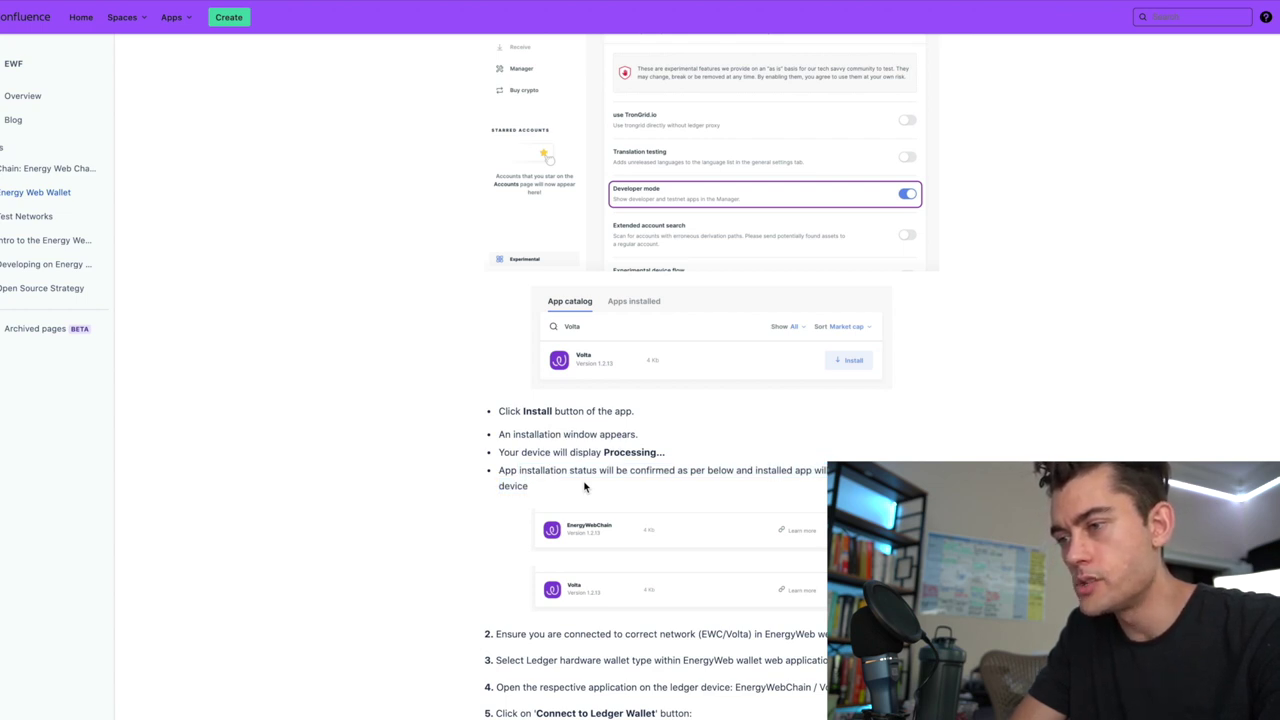
Step: Read guide steps 3 to 5 on selecting the Ledger wallet type, opening the device app and connecting to the wallet
scroll(585, 487, down, 2)
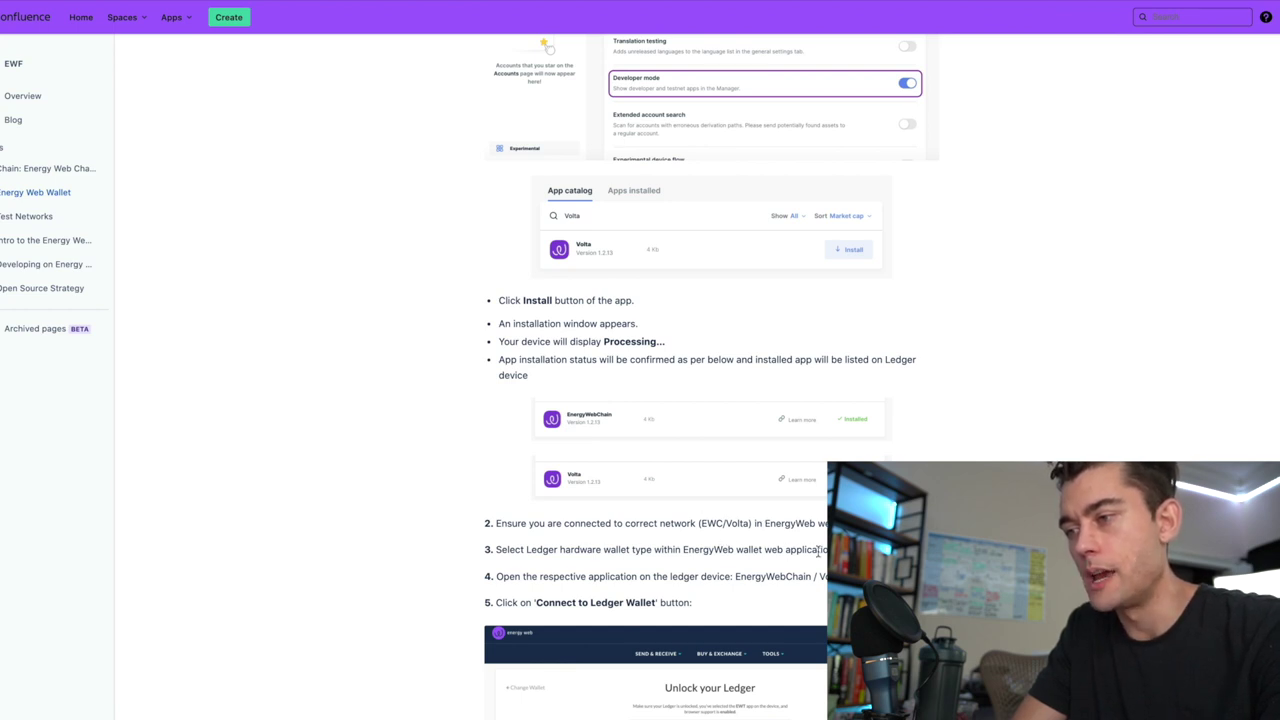
drag(826, 549, 660, 549)
click(664, 545)
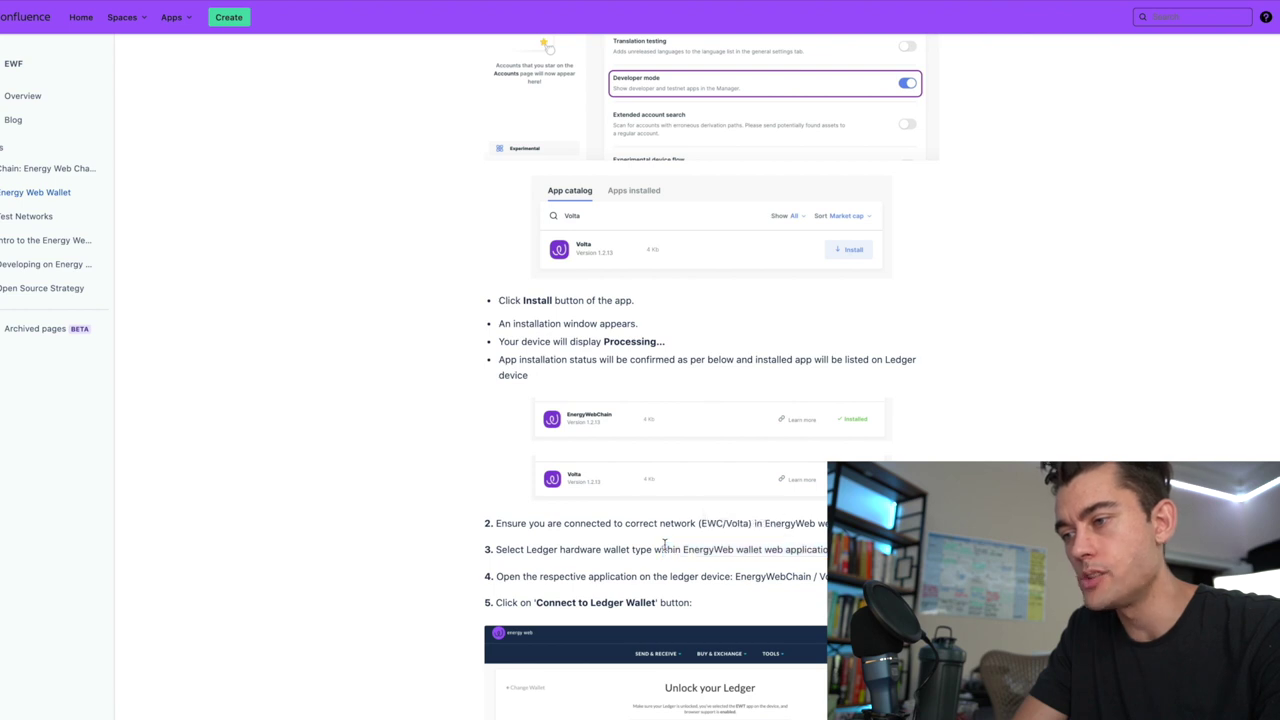
drag(502, 577, 760, 592)
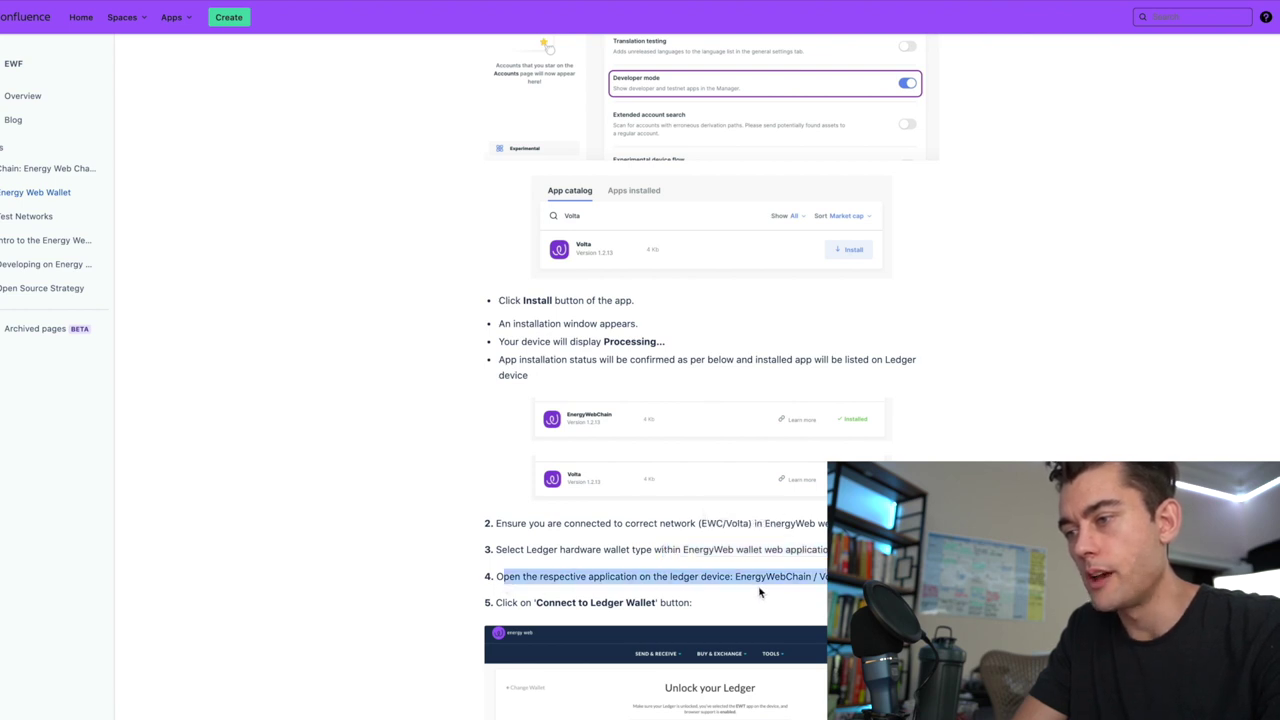
click(760, 592)
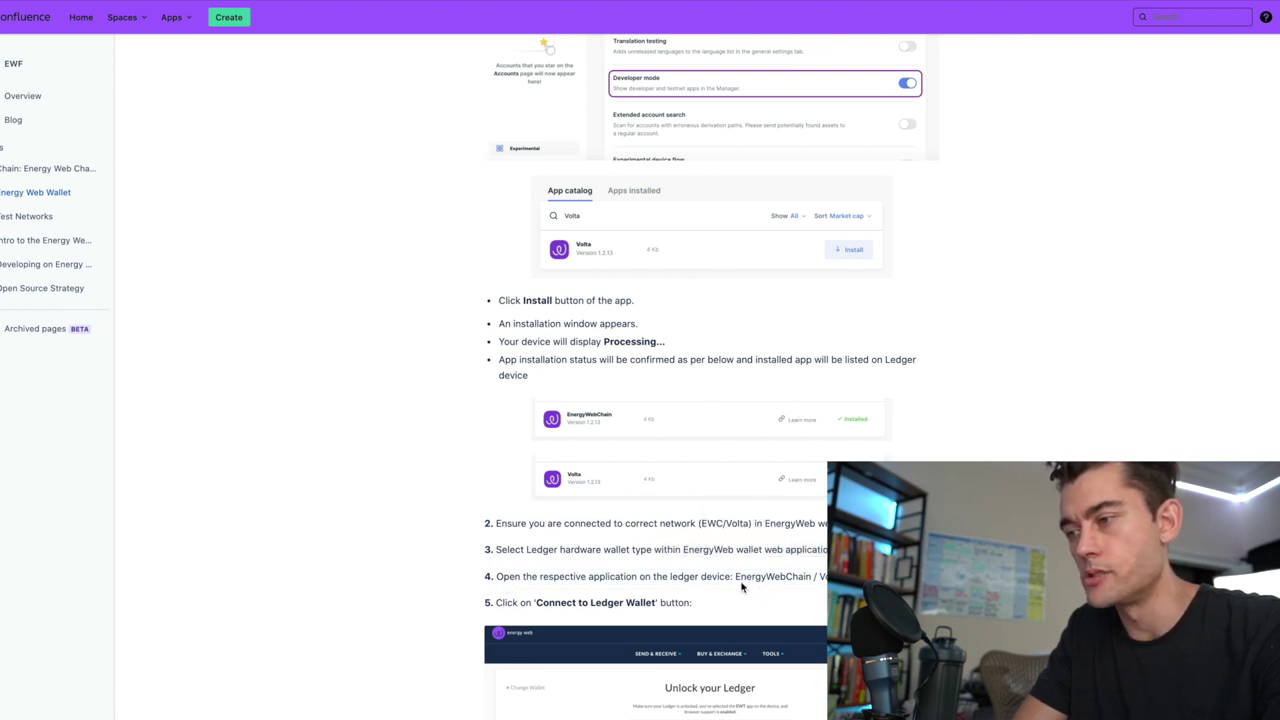
drag(497, 603, 672, 606)
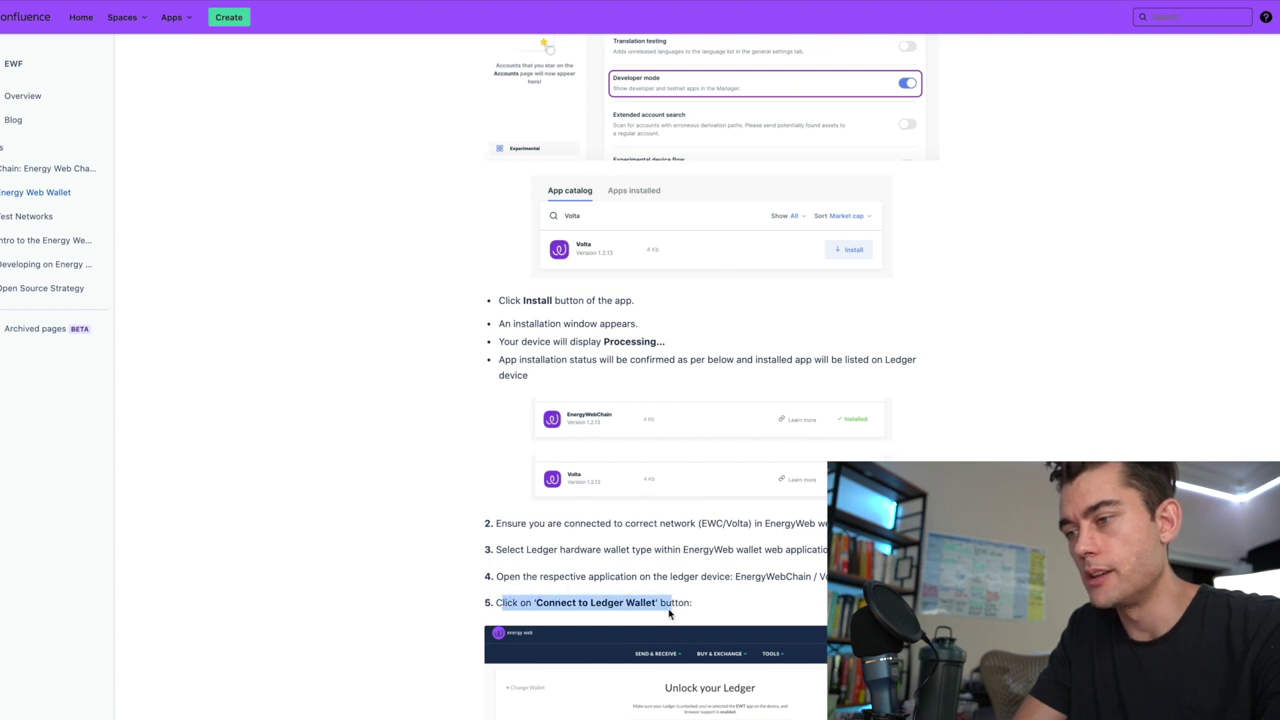
click(672, 606)
scroll(606, 409, down, 2)
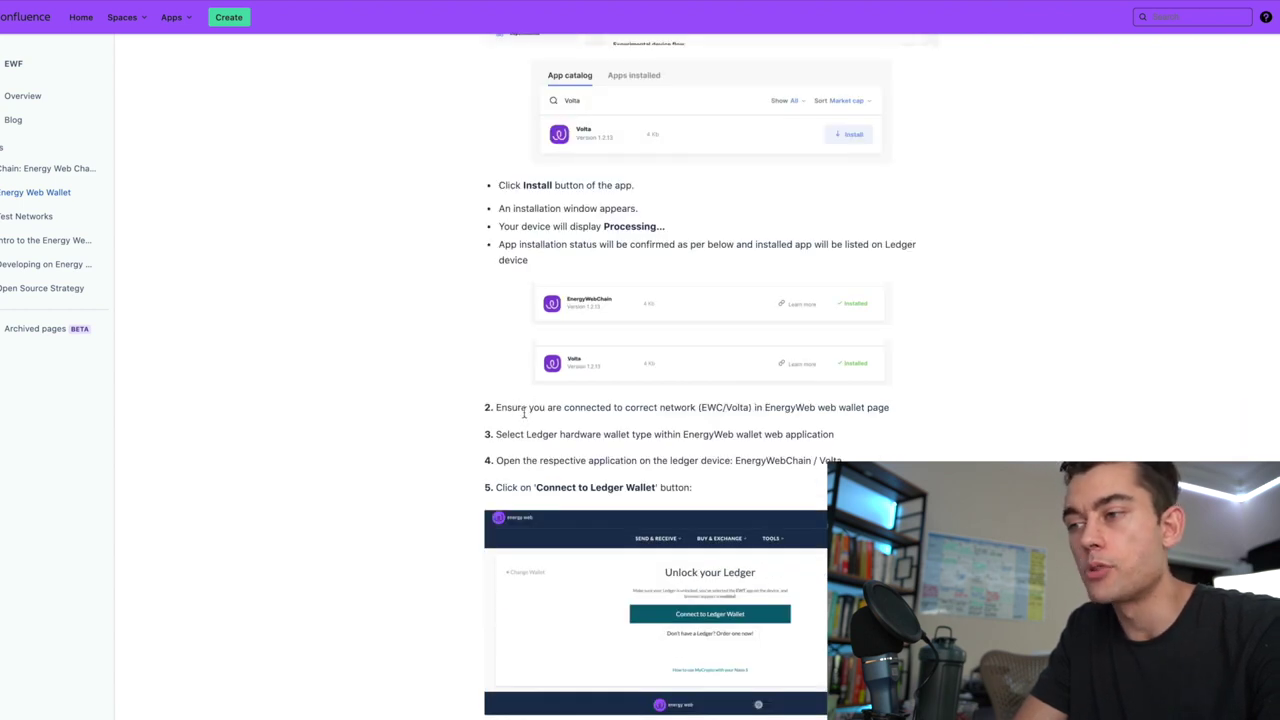
Step: Read guide step 2 on connecting to the correct network (EWC/Volta) in the EnergyWeb web wallet
drag(699, 407, 812, 407)
click(746, 405)
click(808, 407)
right_click(842, 409)
click(811, 408)
drag(877, 406, 496, 407)
click(828, 407)
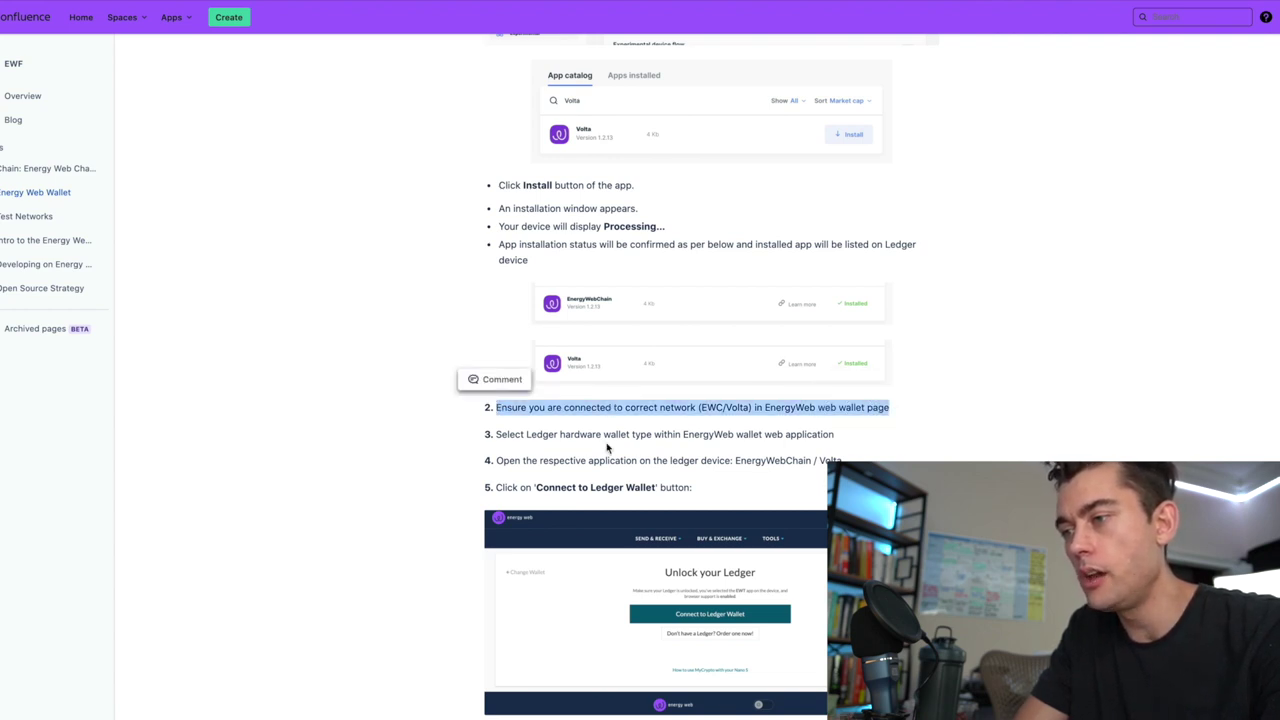
Step: Open the web wallet at wallet.energyweb.org through the link in the guide's introduction
scroll(614, 450, up, 1)
scroll(614, 450, up, 2)
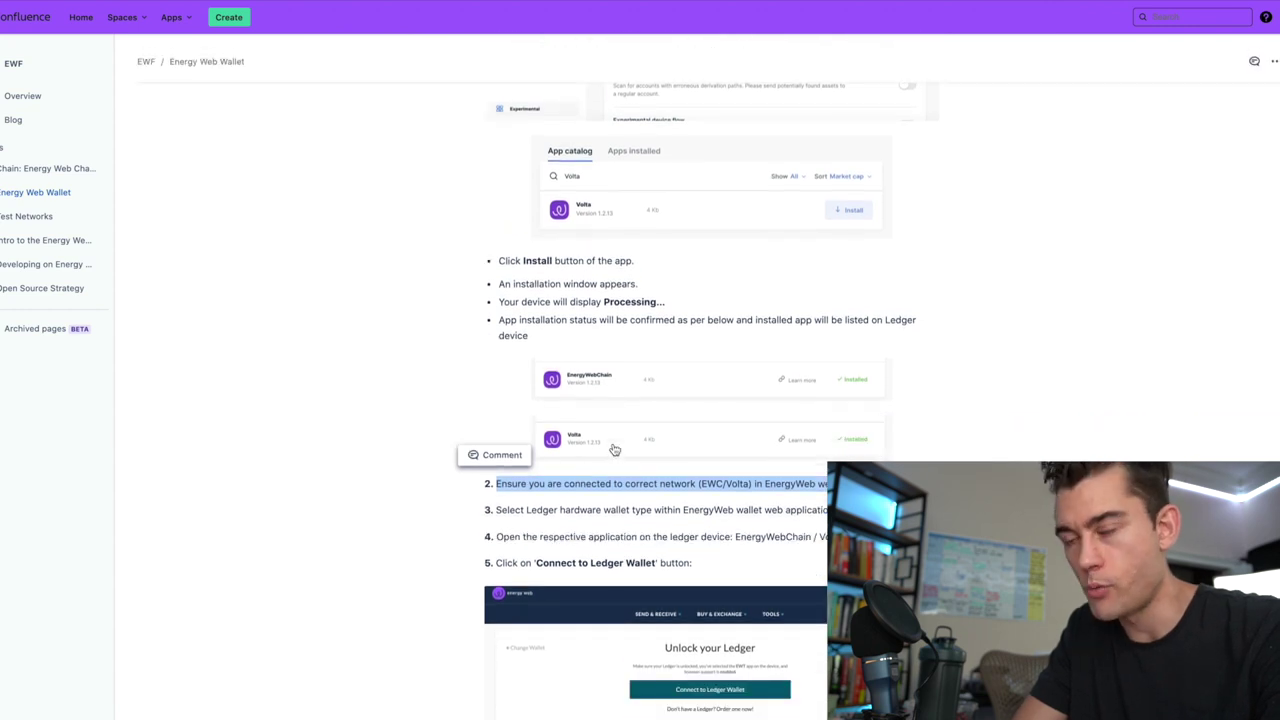
scroll(614, 450, up, 10)
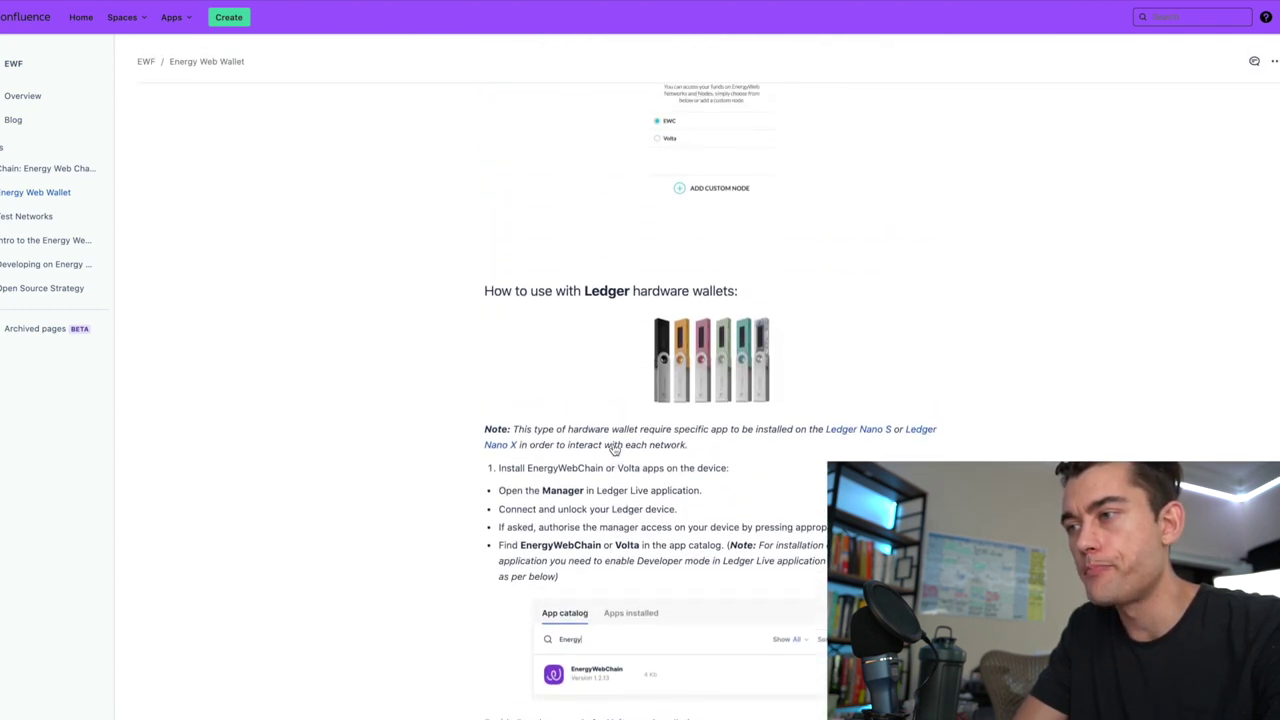
scroll(614, 450, up, 5)
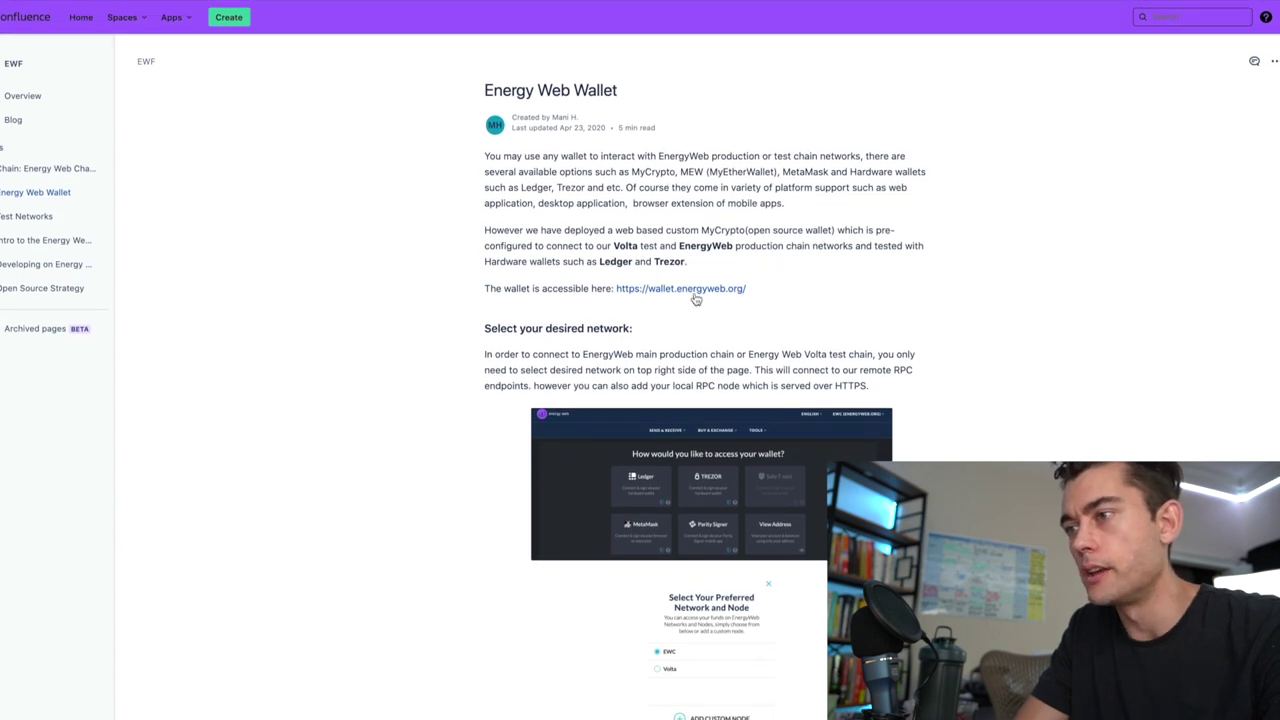
click(680, 290)
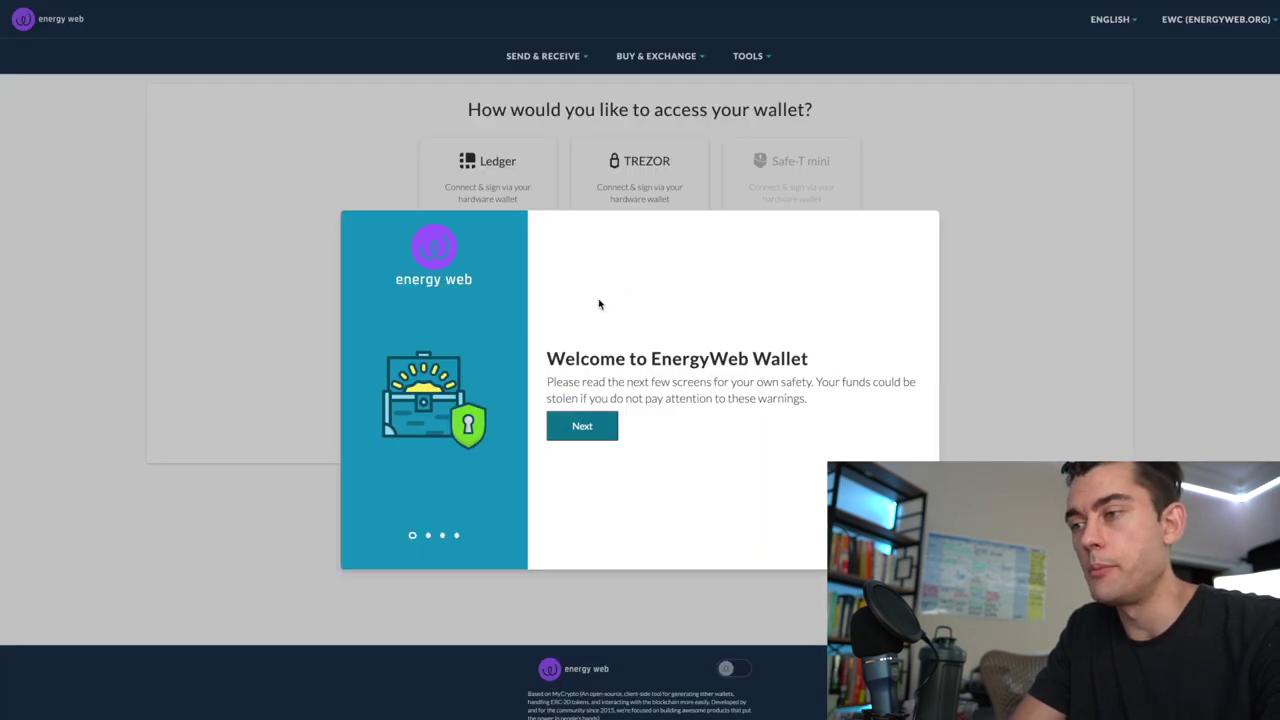
Step: Read through the EnergyWeb Wallet welcome and safety screens and finish the introduction to reach the wallet access options
drag(561, 360, 730, 362)
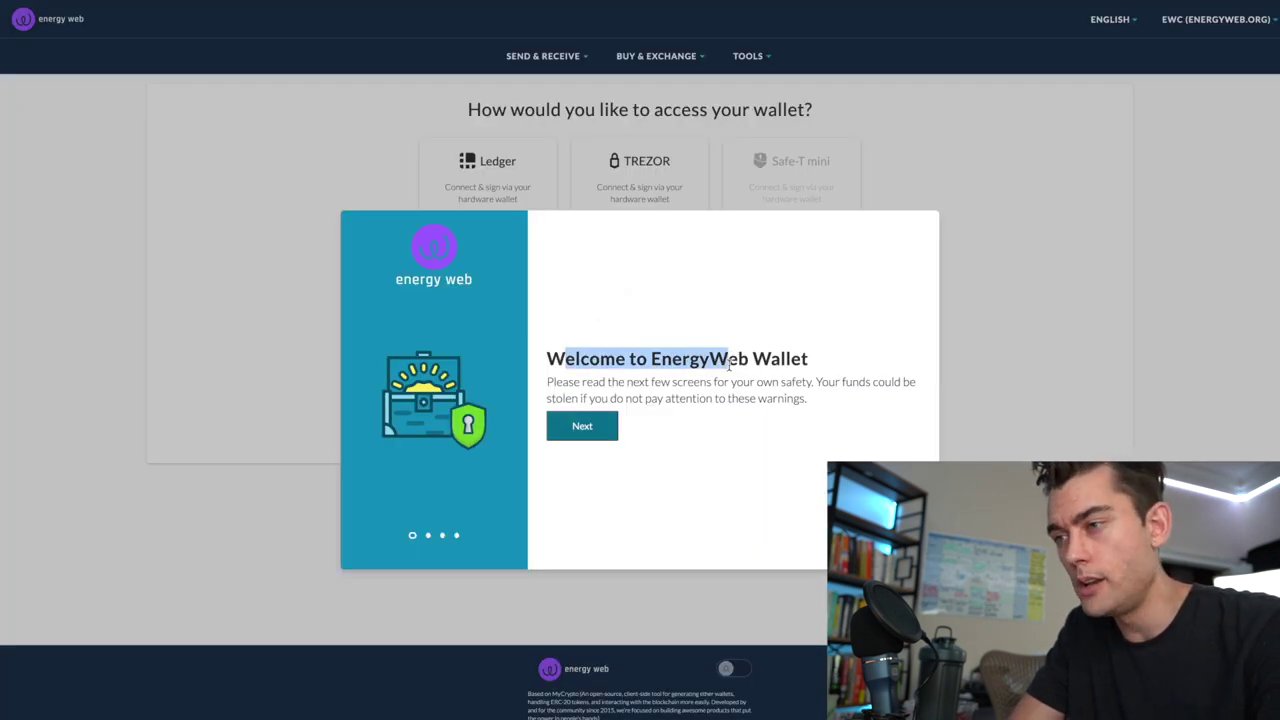
drag(578, 387, 738, 386)
click(736, 386)
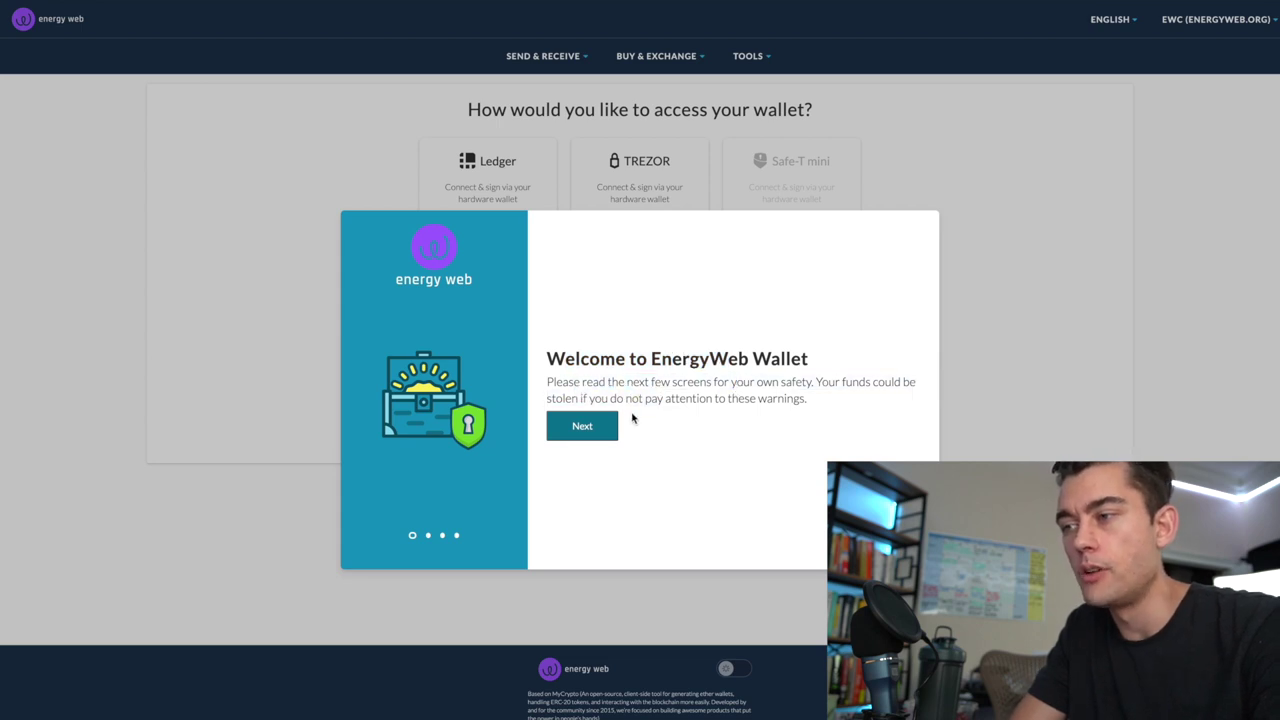
click(600, 426)
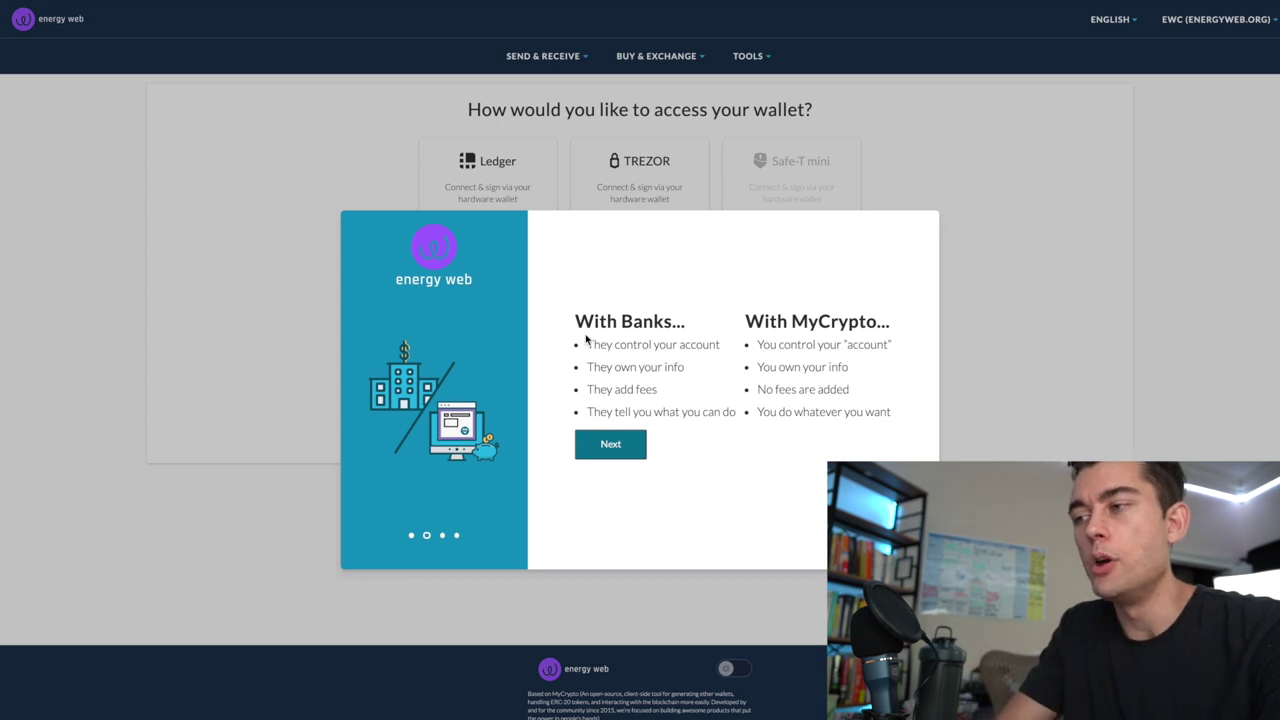
click(622, 444)
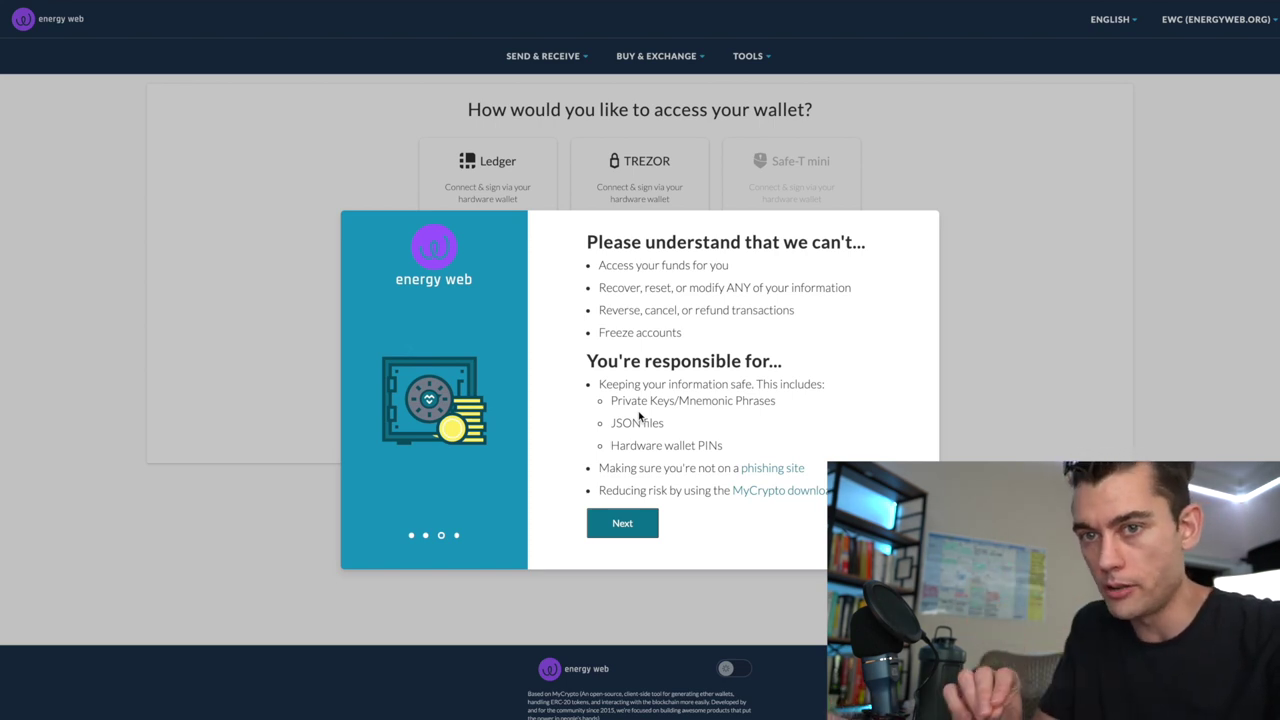
click(623, 527)
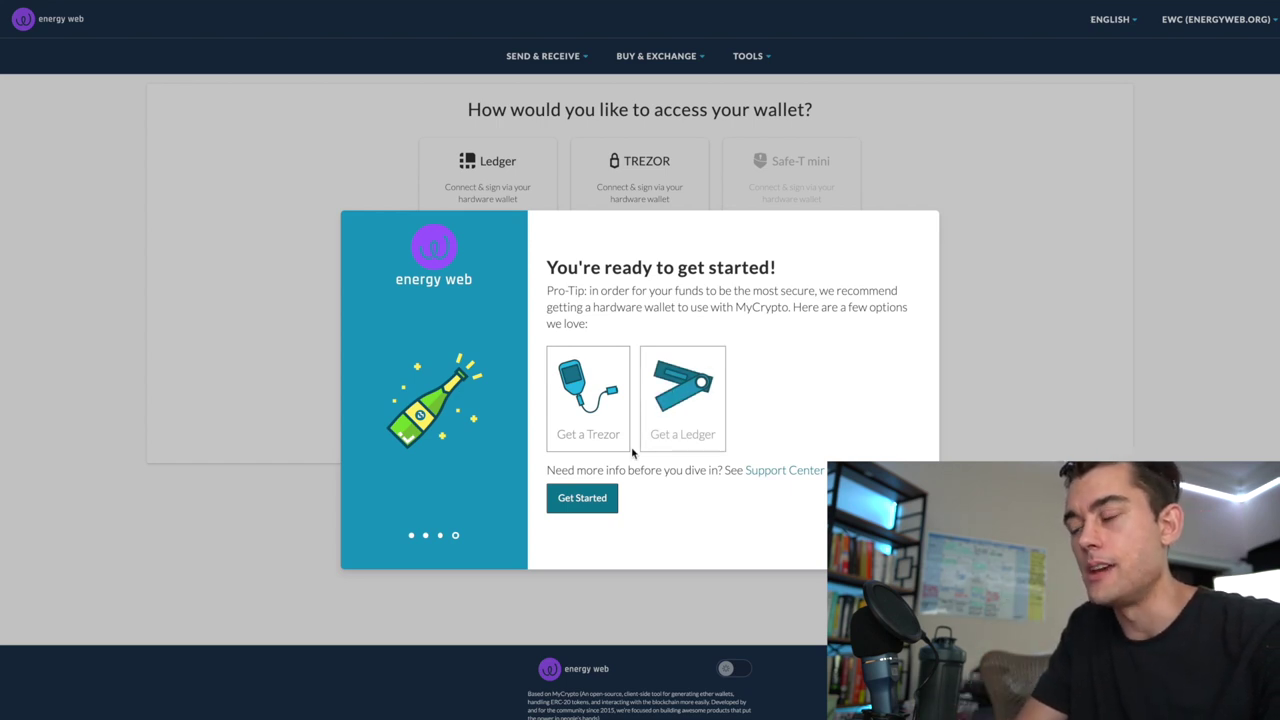
click(587, 497)
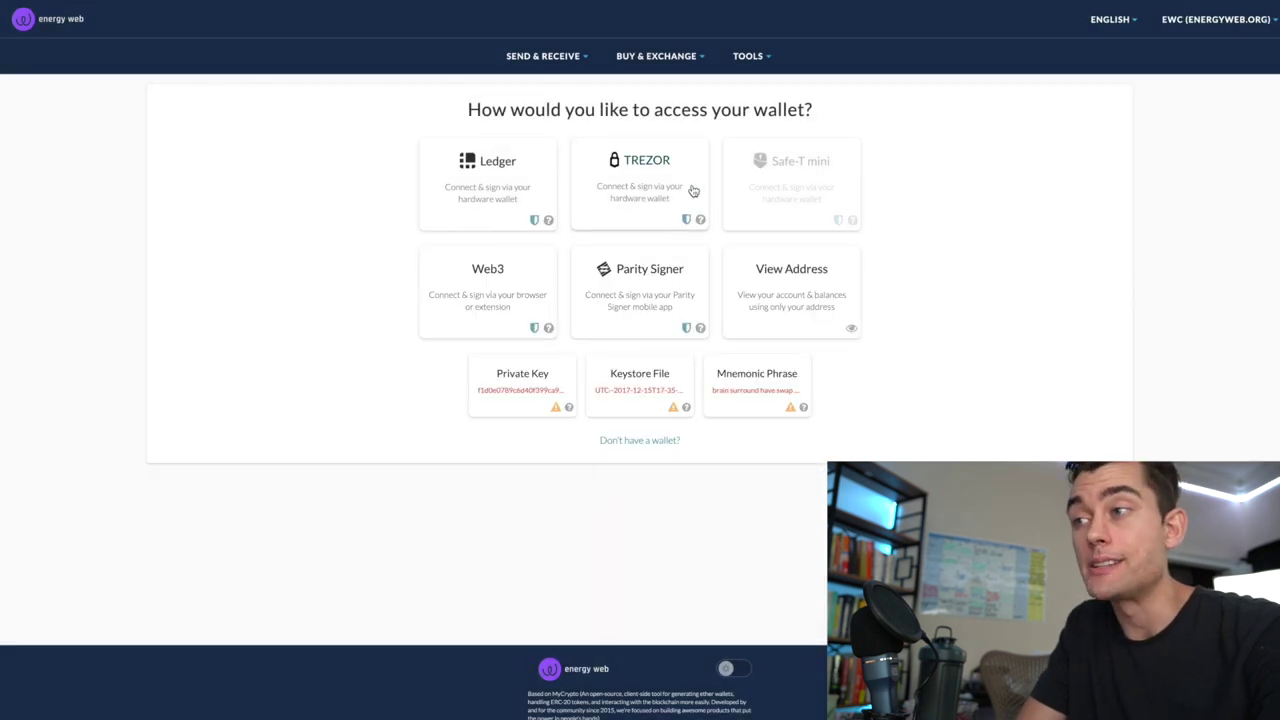
Step: Connect the Nano X as a Ledger hardware wallet and unlock the first address under Default (EWC)
click(480, 163)
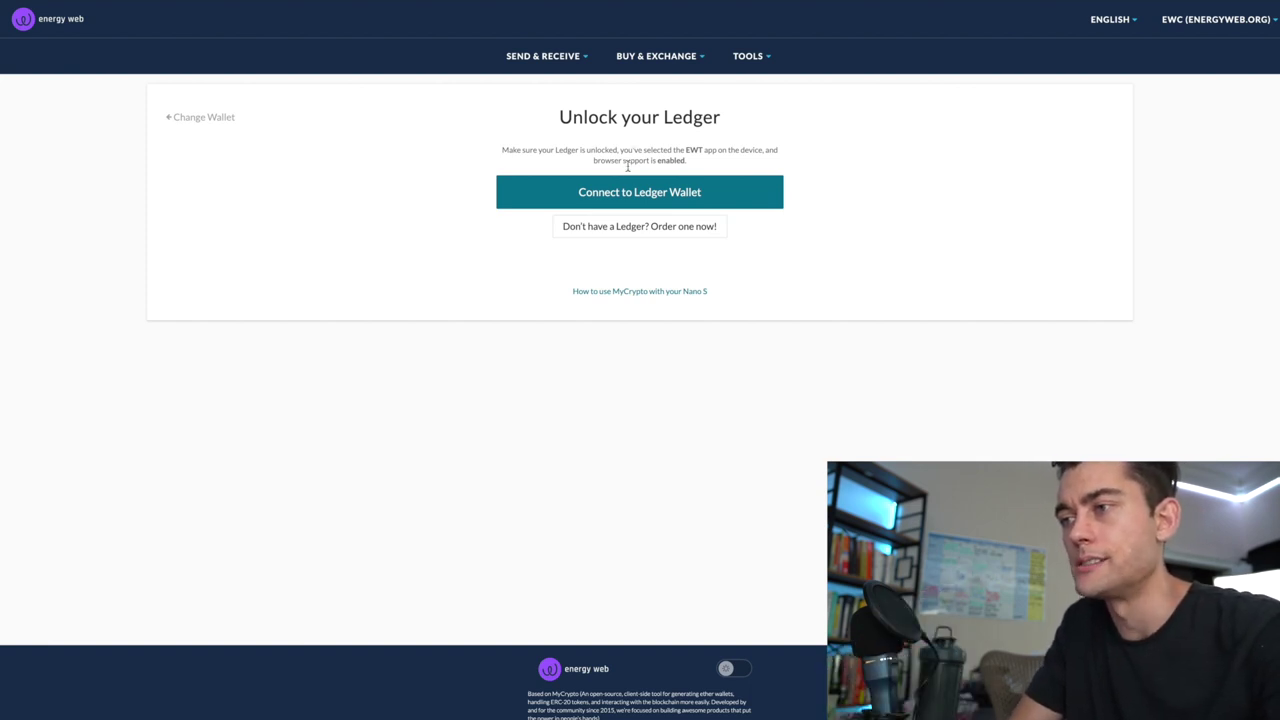
click(703, 192)
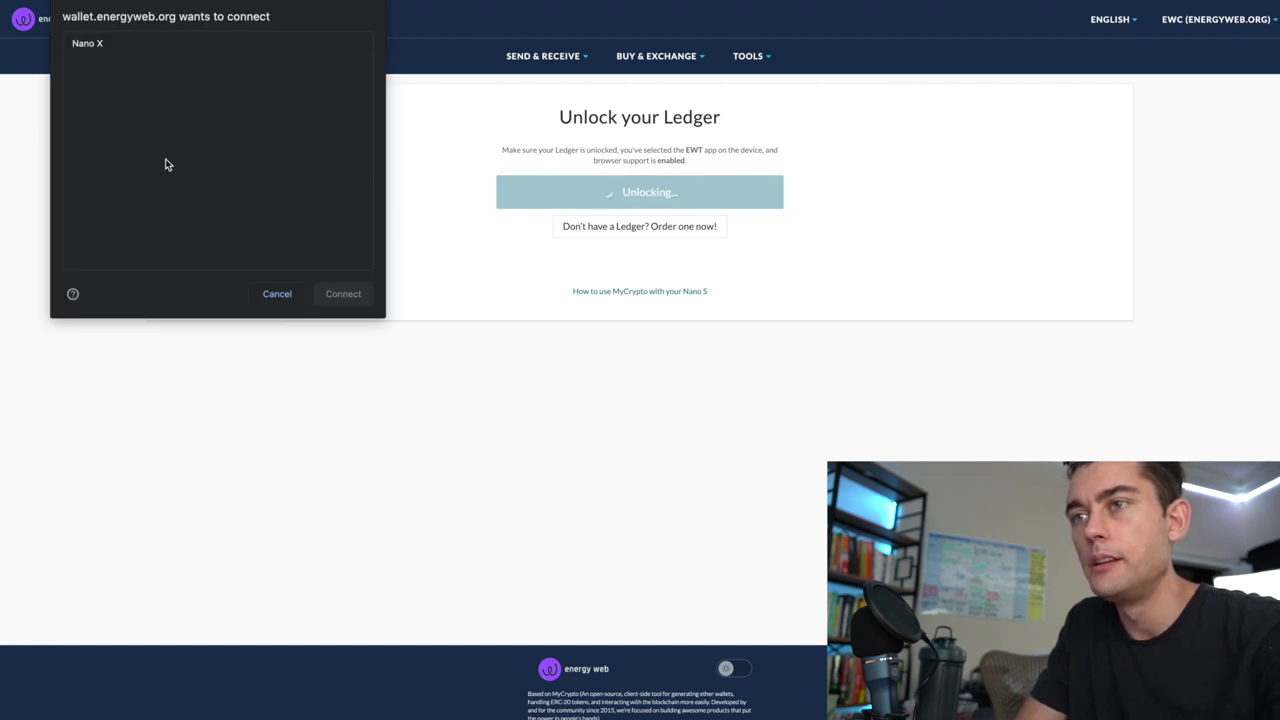
click(100, 46)
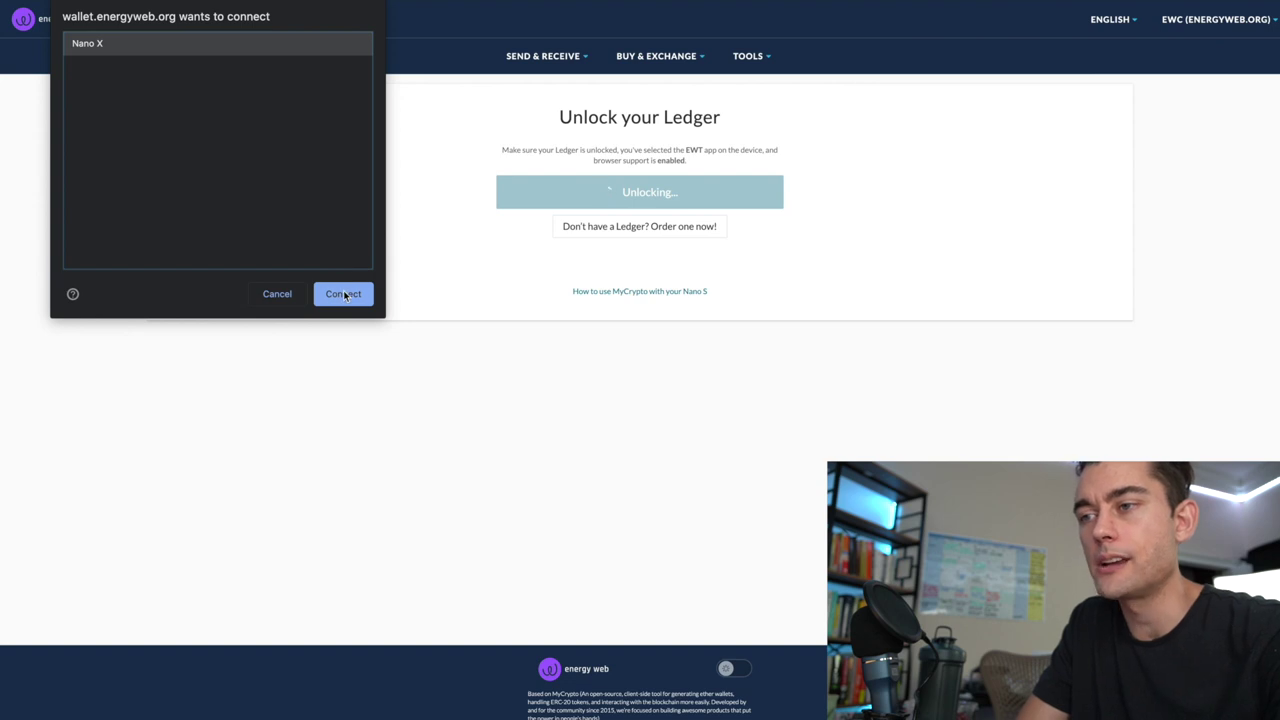
click(344, 294)
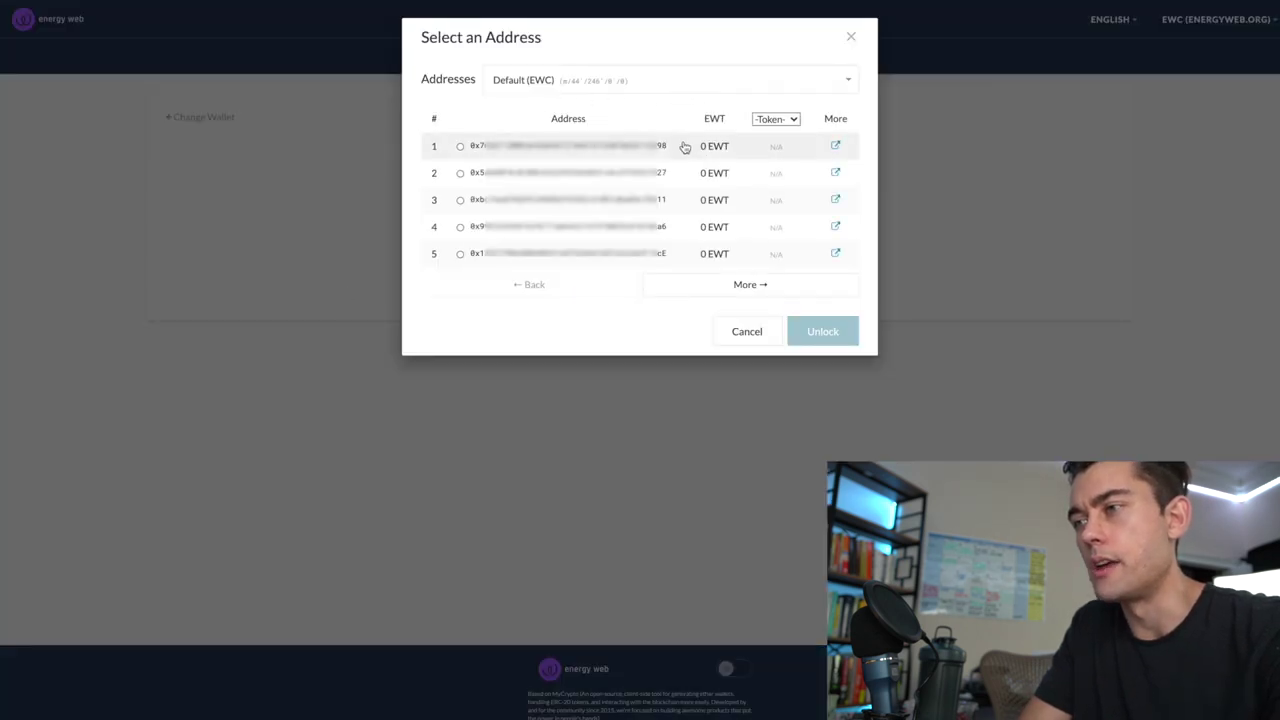
click(460, 146)
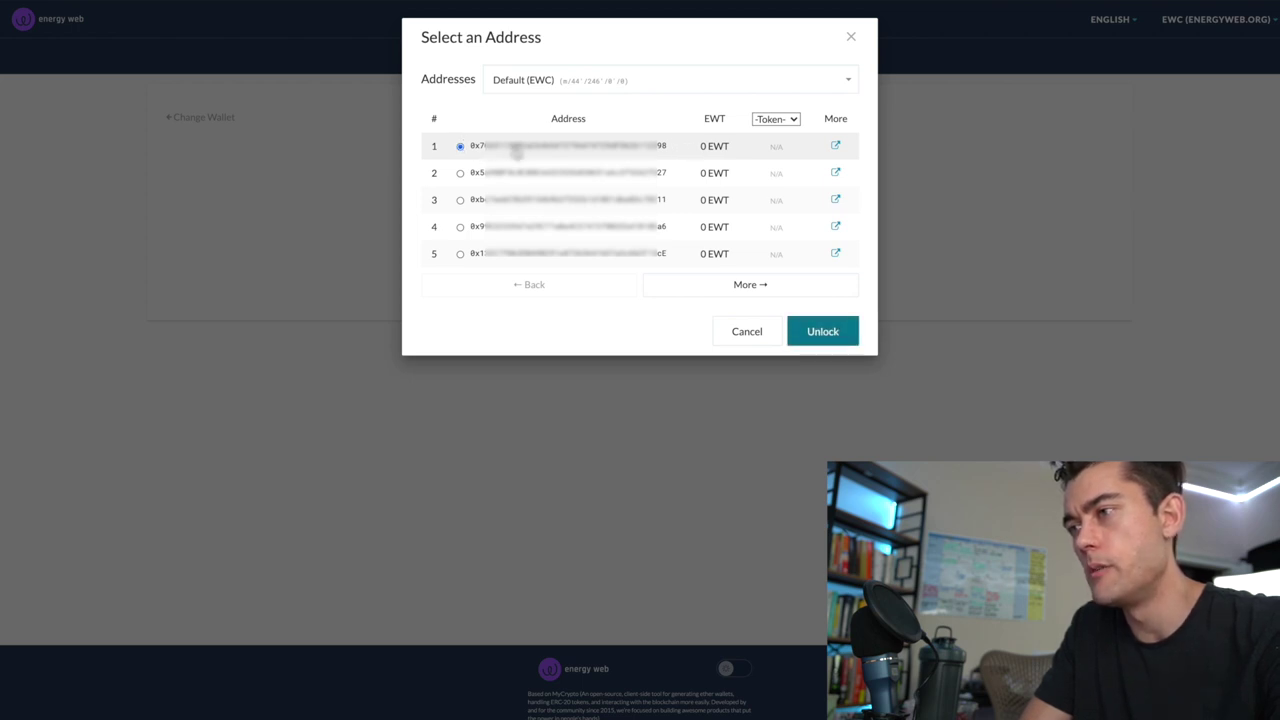
click(842, 339)
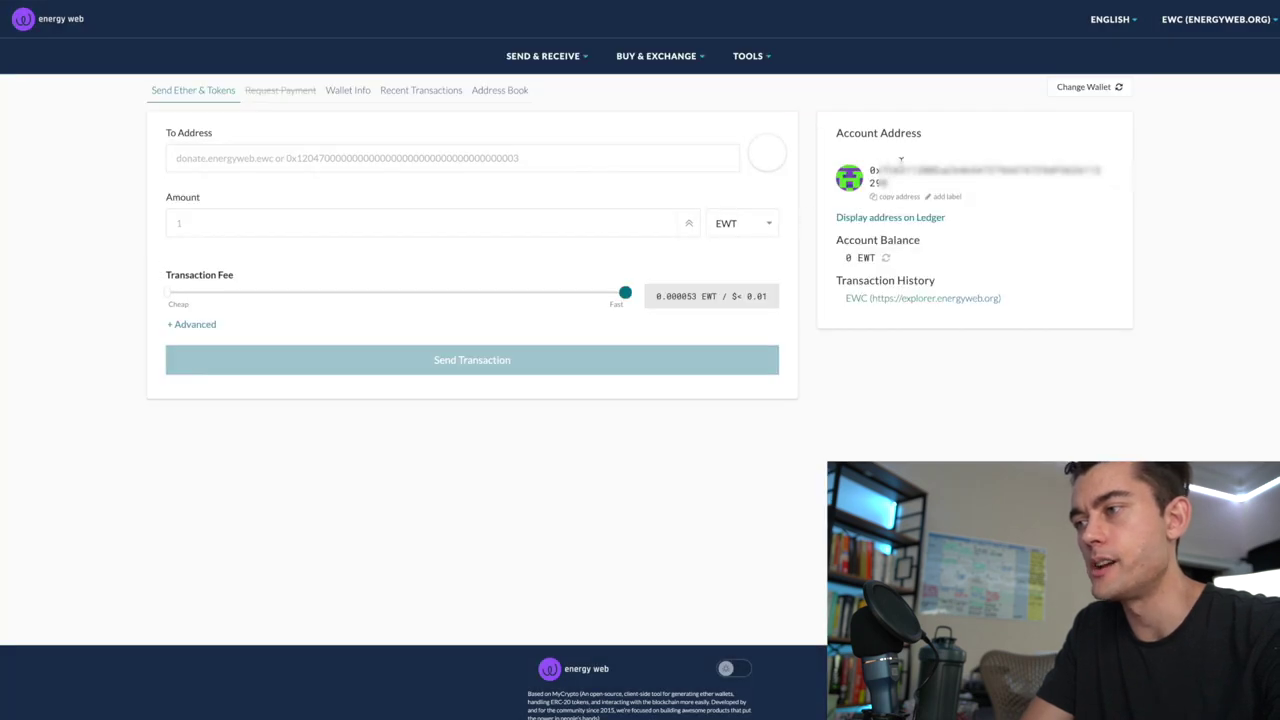
Step: Display the account address on the Ledger for verification, copy the address and refresh the EWT account balance
click(932, 220)
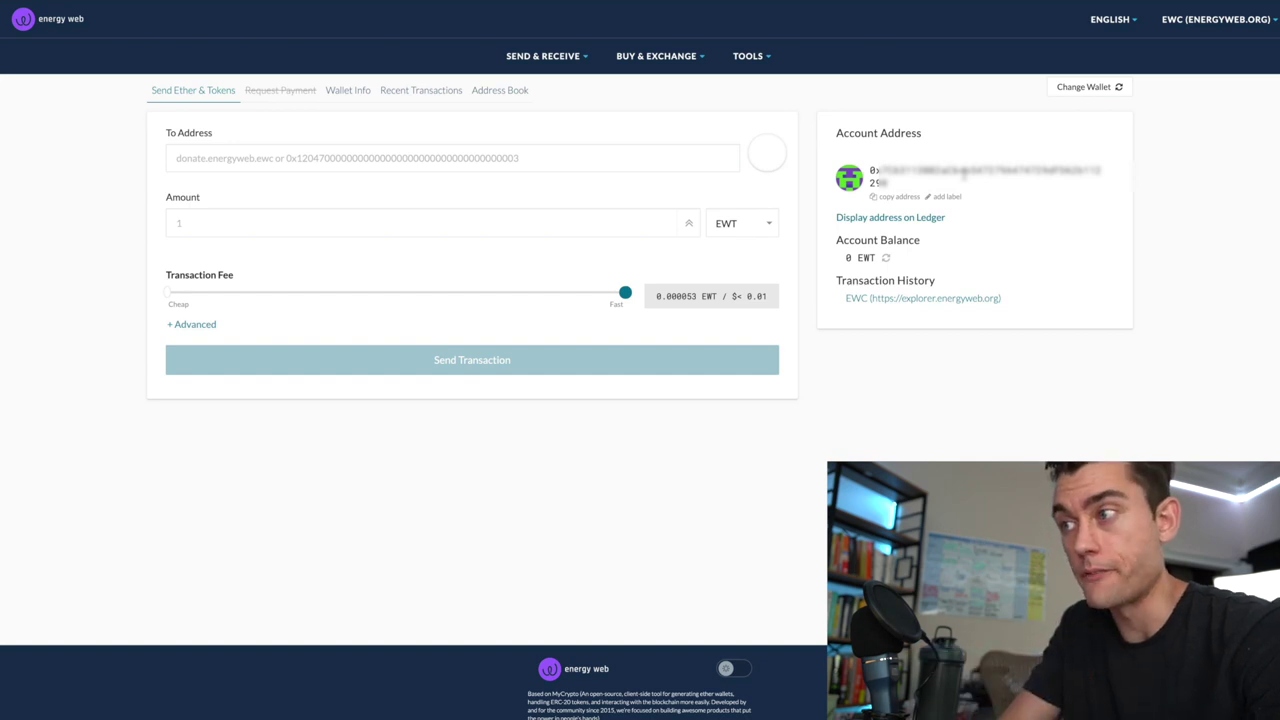
click(900, 200)
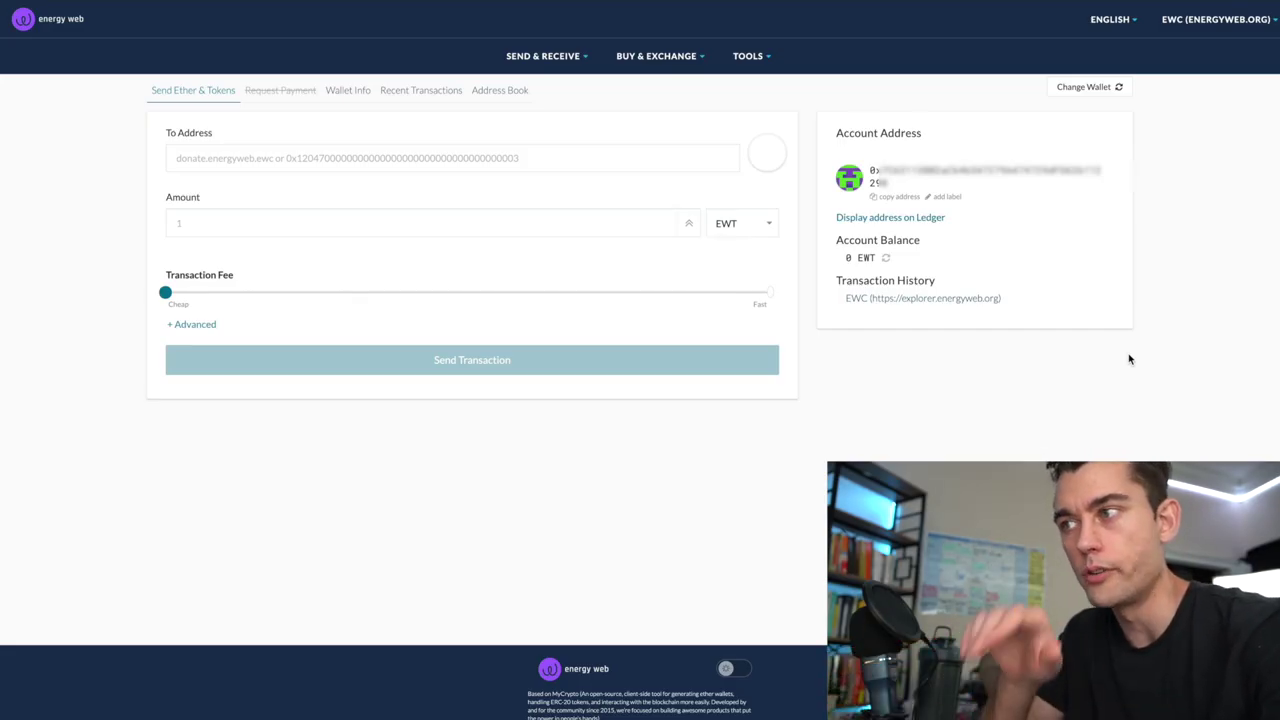
click(887, 259)
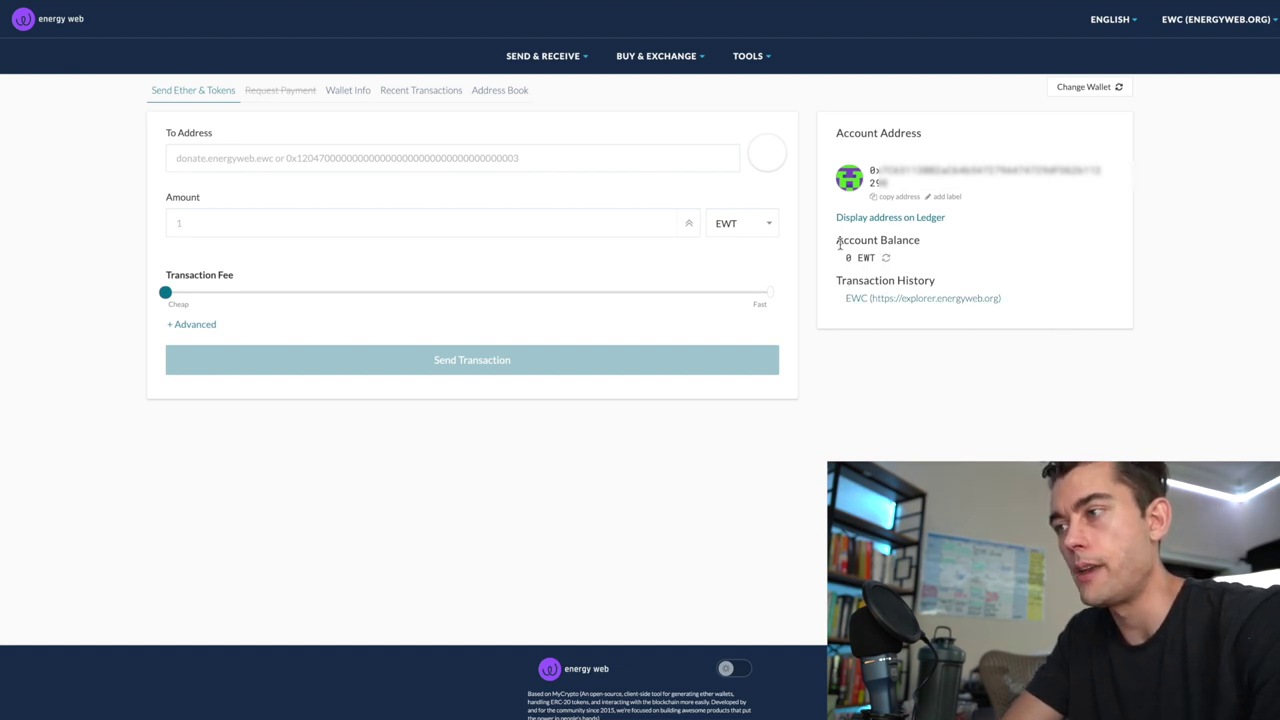
Step: Open the account's transaction history on explorer.energyweb.org and examine the EWT balance, its USD value and the listed transaction
click(888, 300)
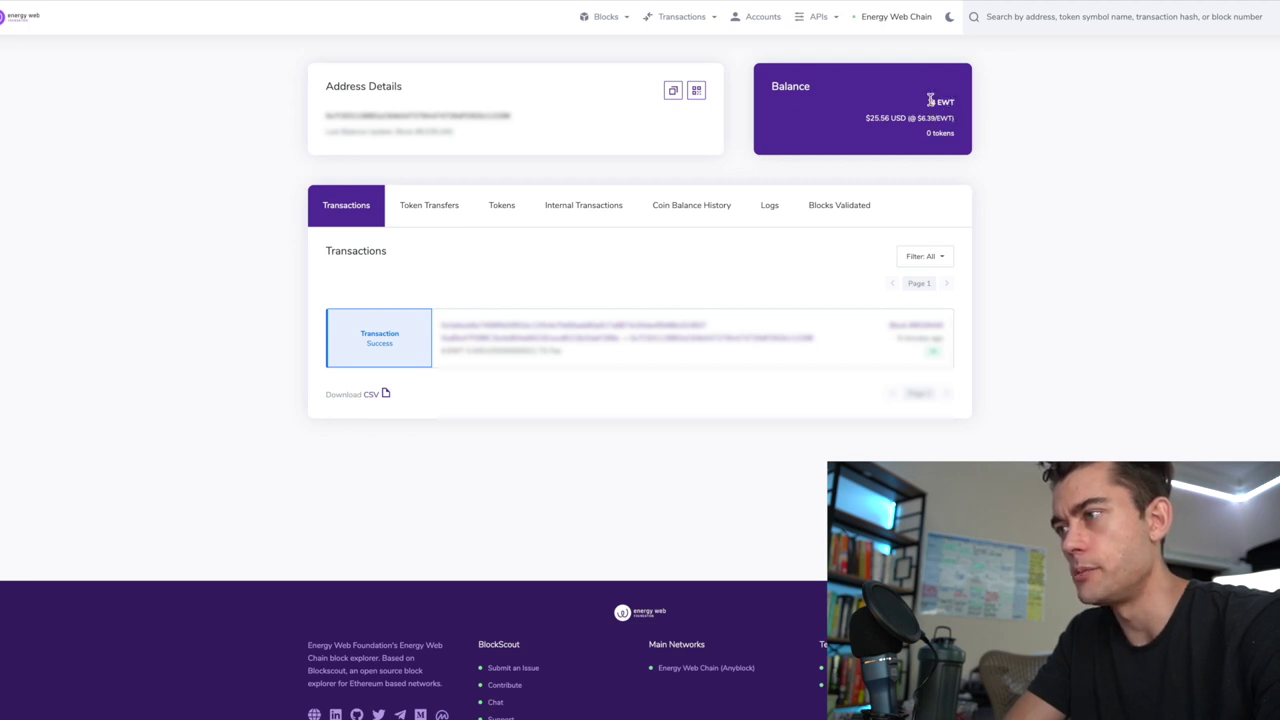
drag(866, 117, 978, 120)
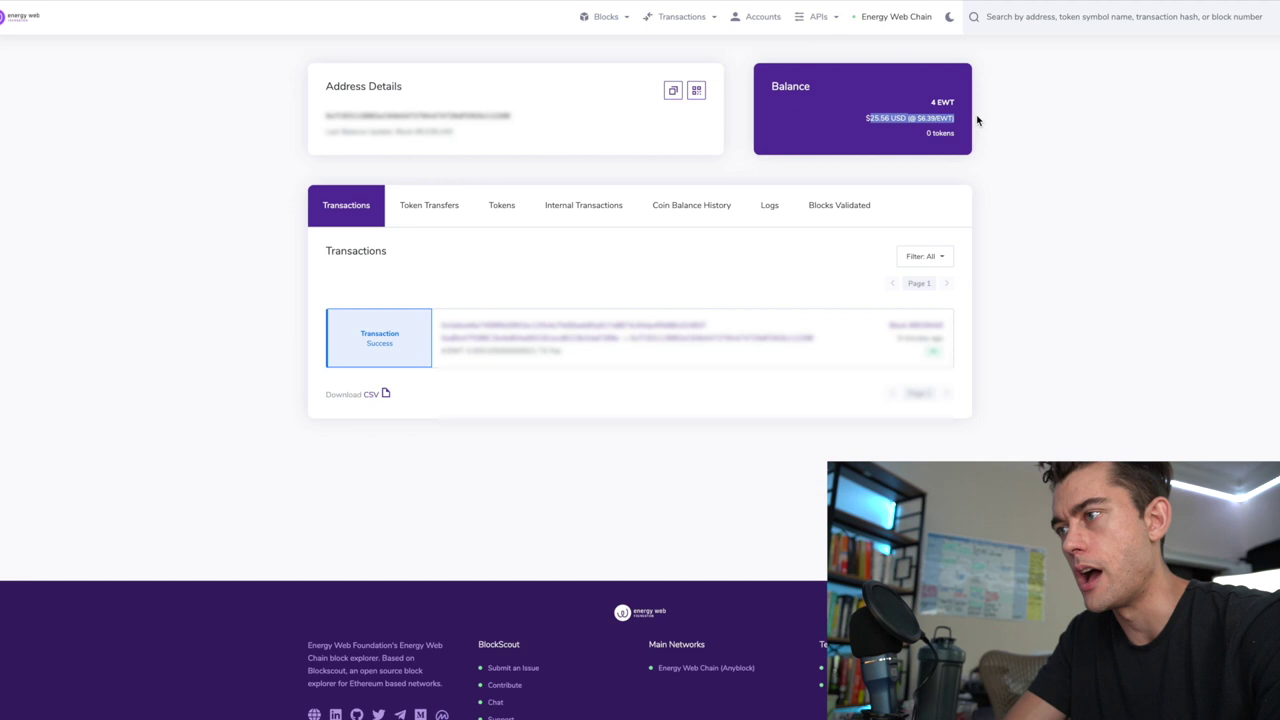
click(977, 120)
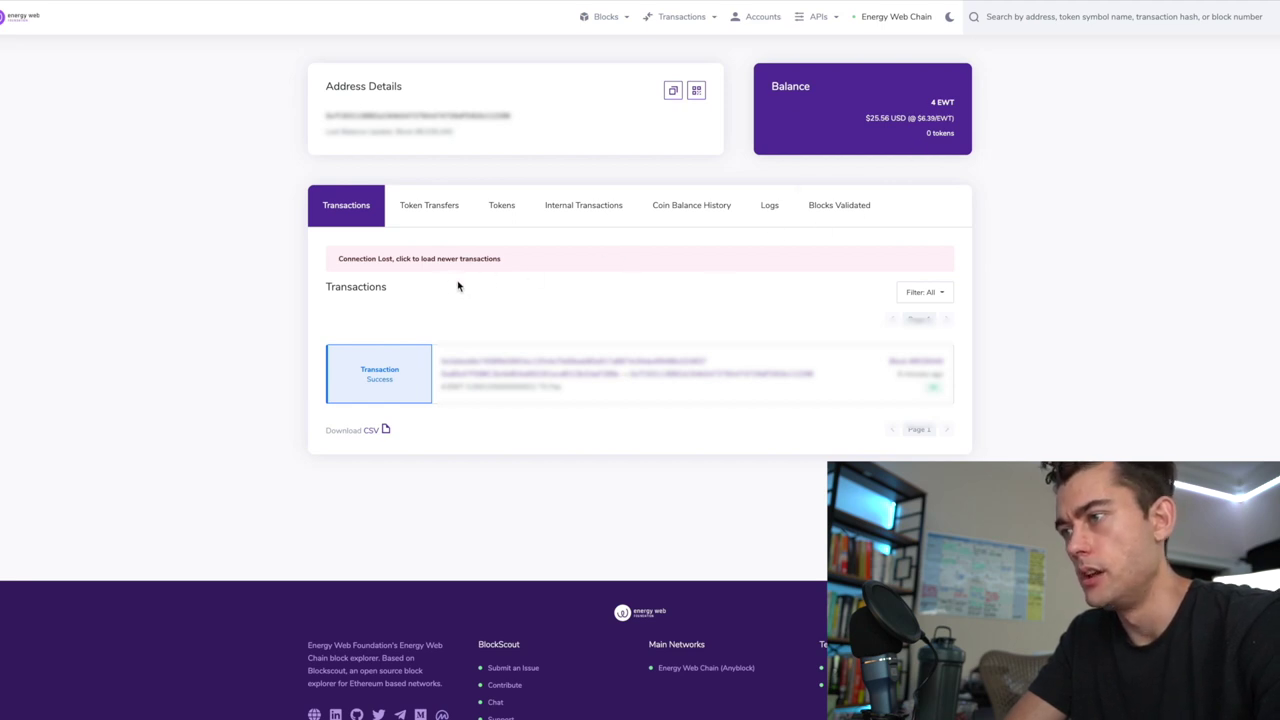
click(842, 210)
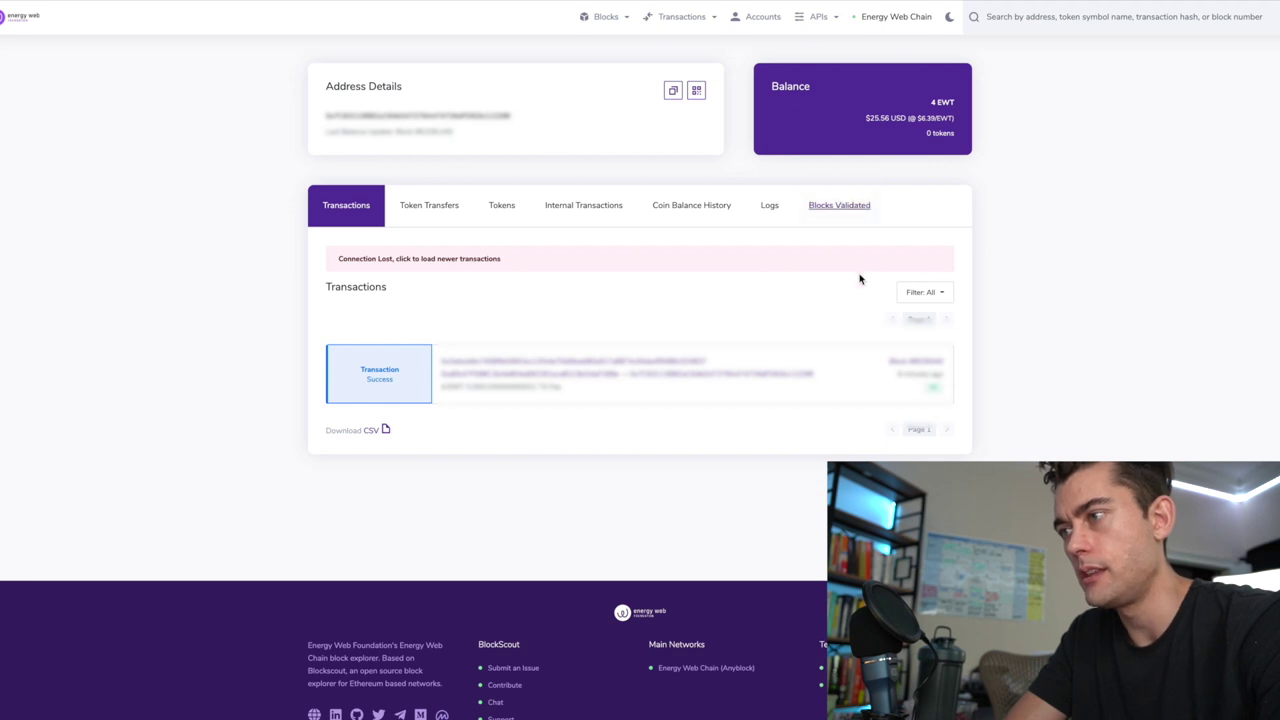
click(852, 208)
click(346, 205)
drag(350, 336, 390, 343)
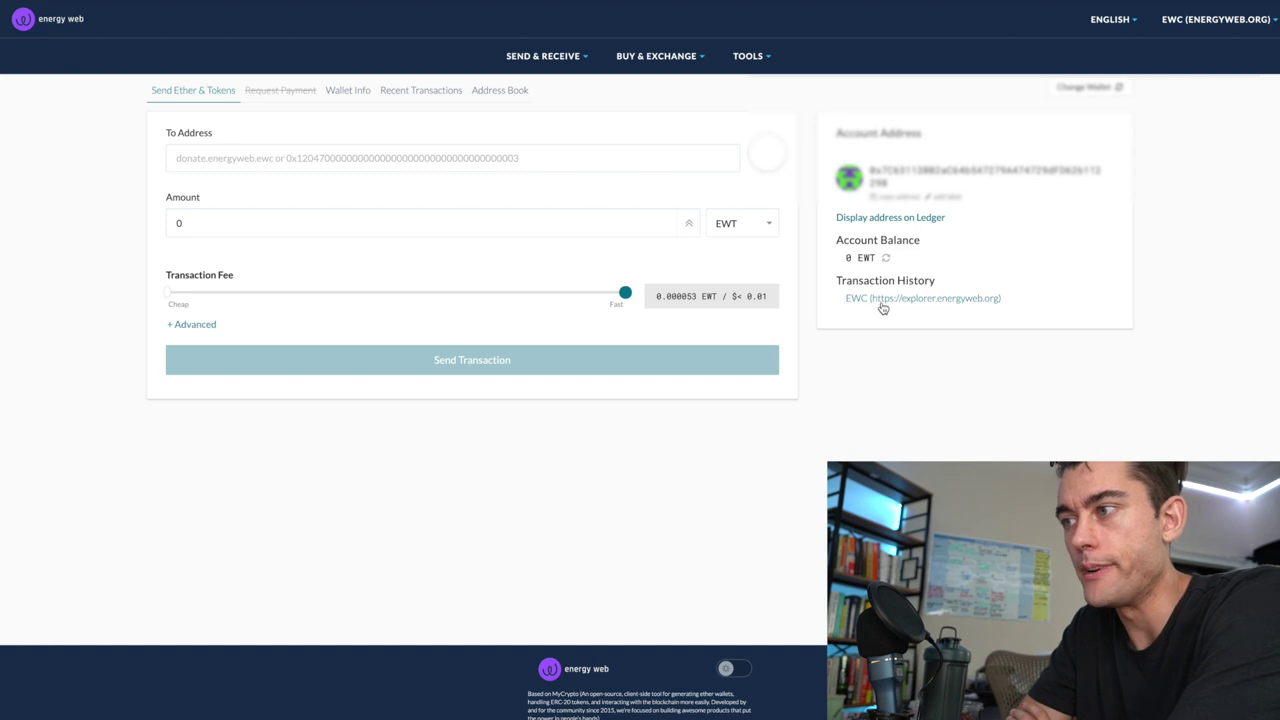
click(882, 301)
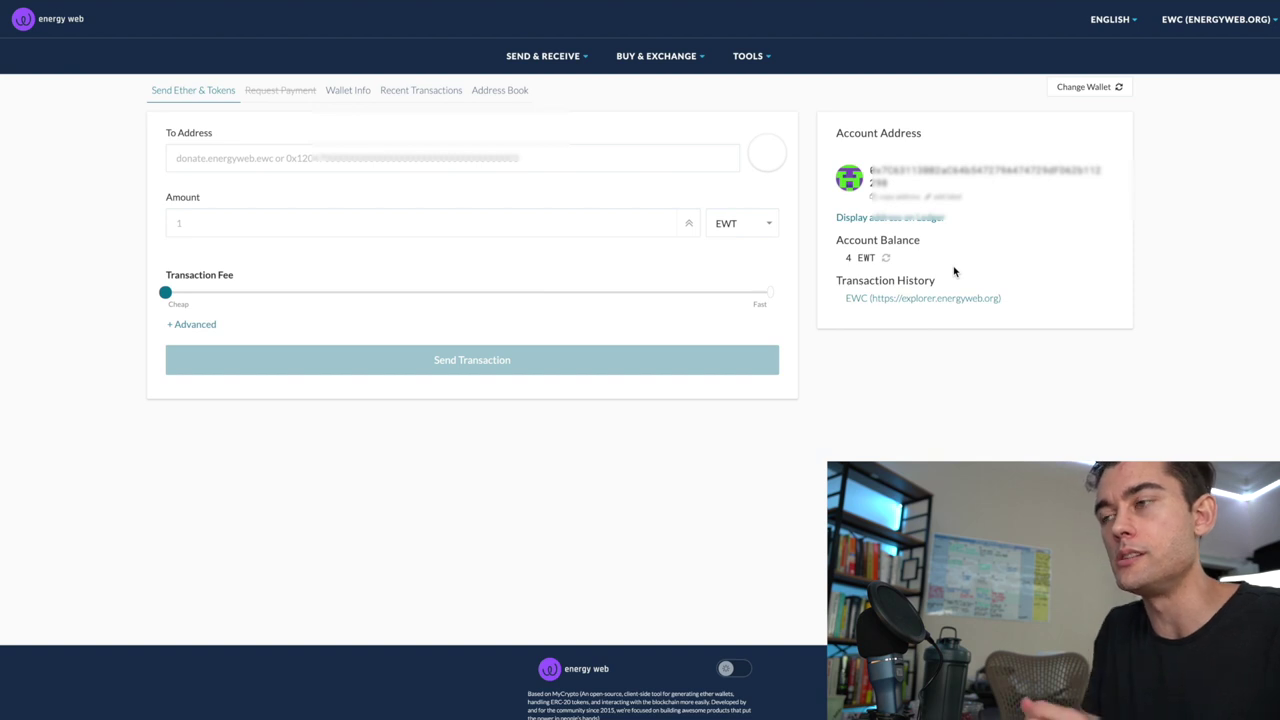
Step: Fill in the send form with an amount of 3.8 EWT and paste the recipient's wallet address
click(498, 162)
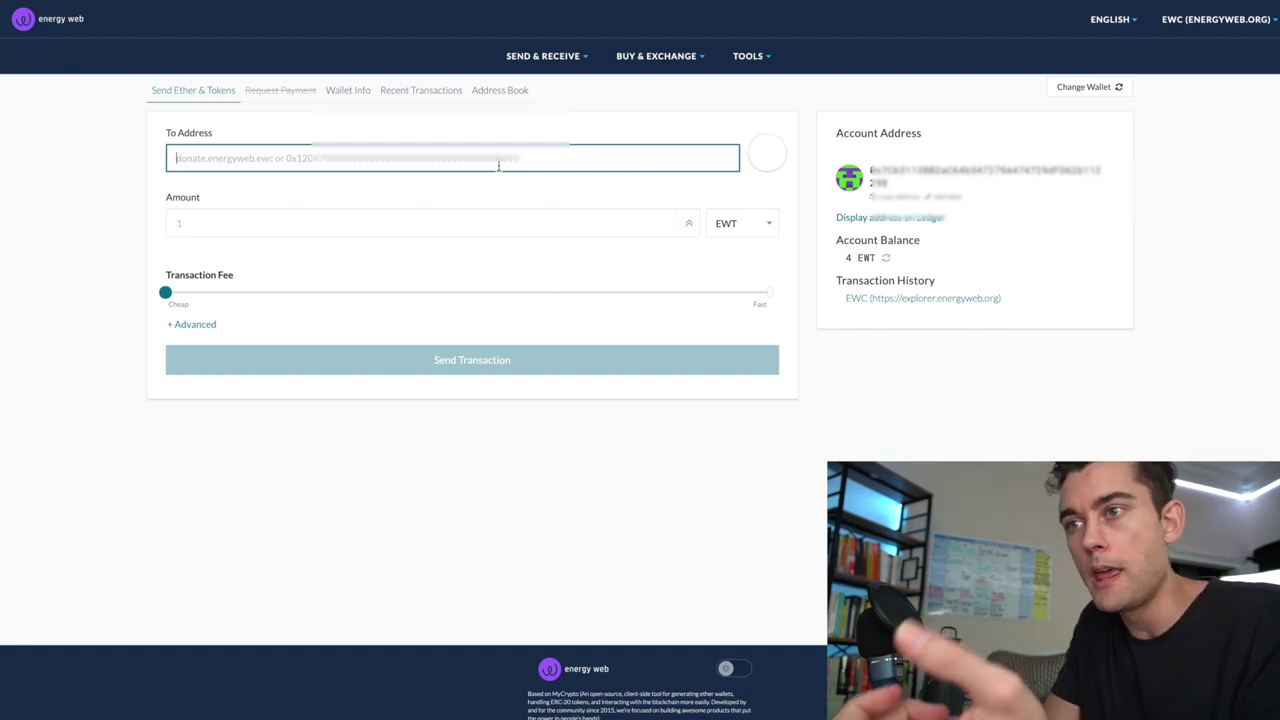
click(236, 230)
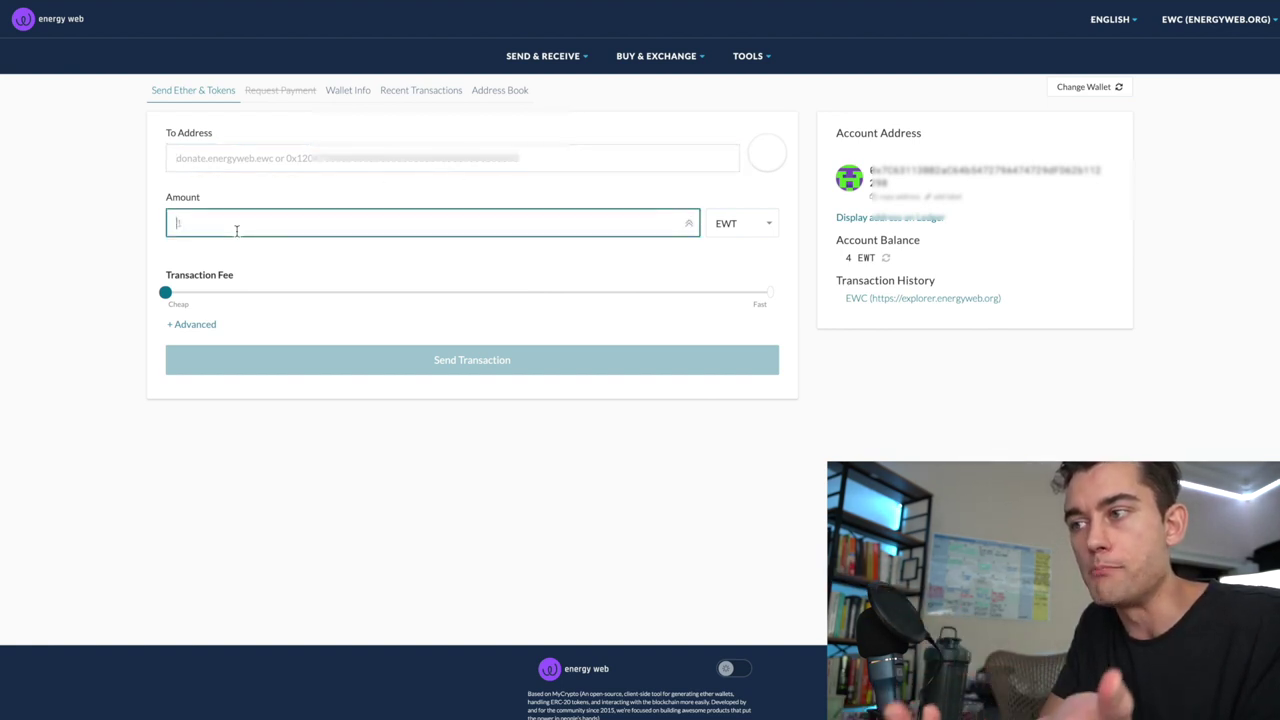
click(690, 223)
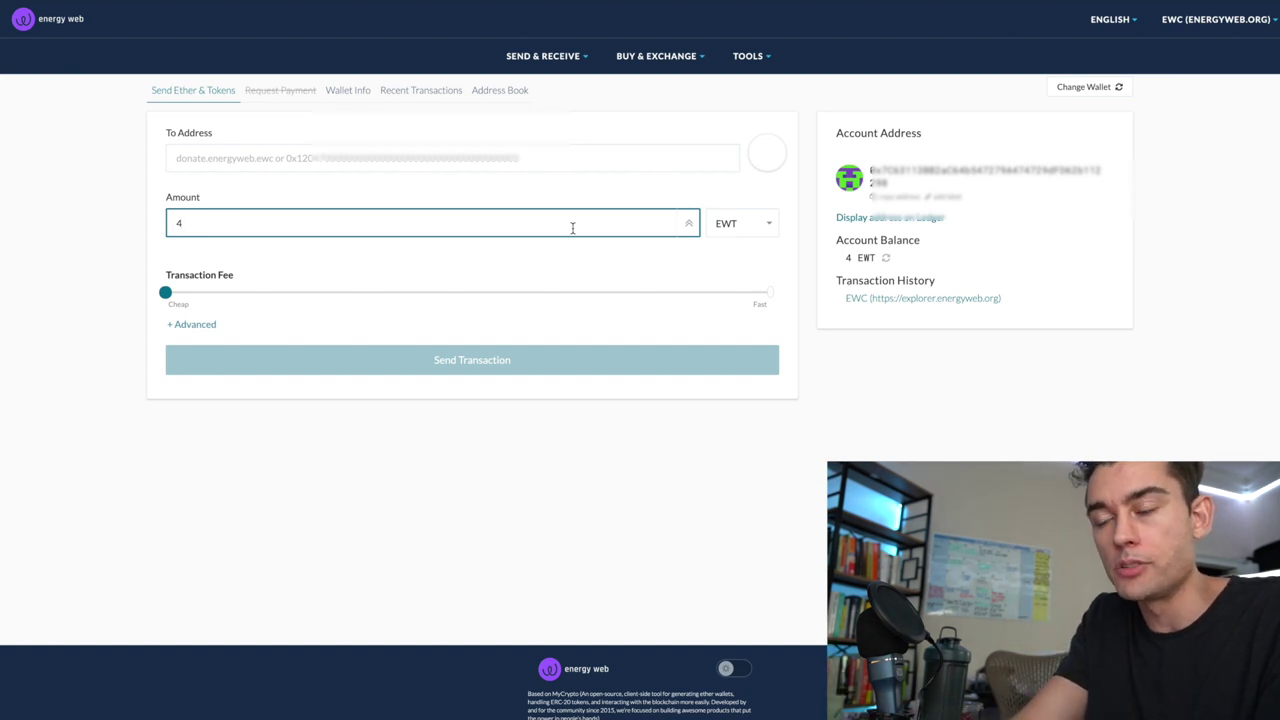
key(BackSpace)
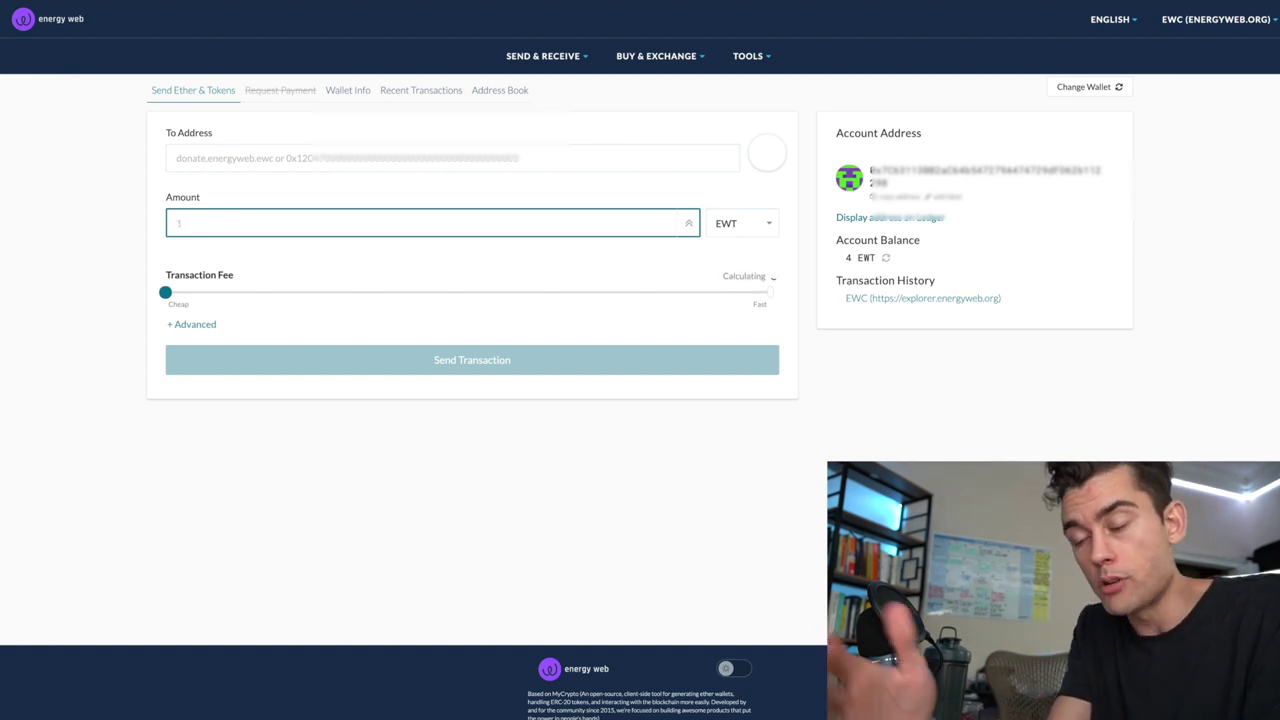
text(3.8)
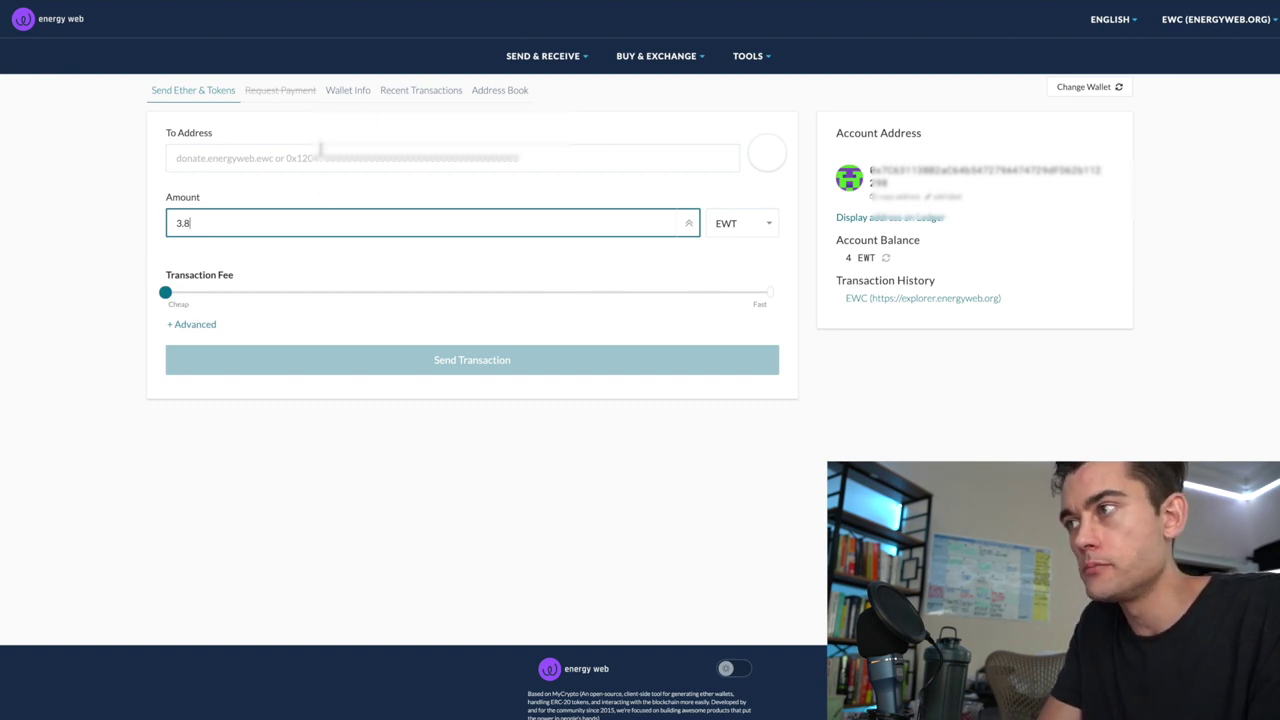
click(320, 150)
key(ctrl+v)
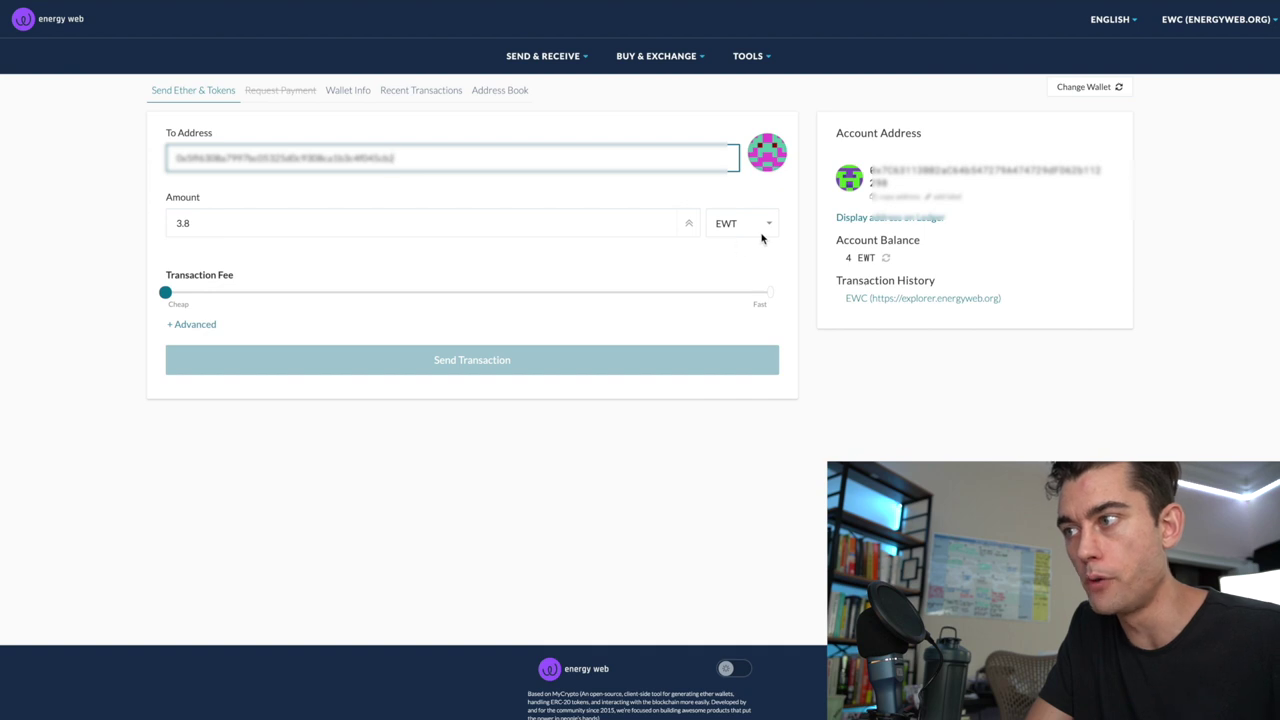
click(500, 342)
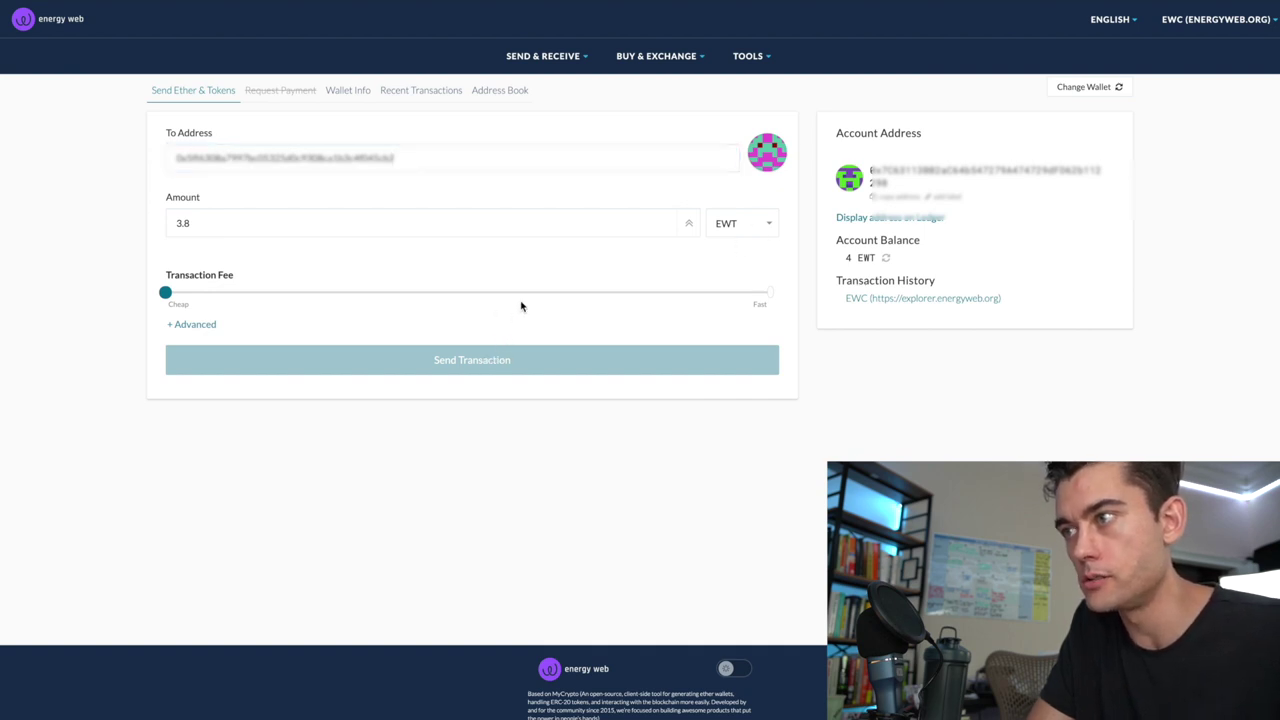
click(648, 168)
click(716, 330)
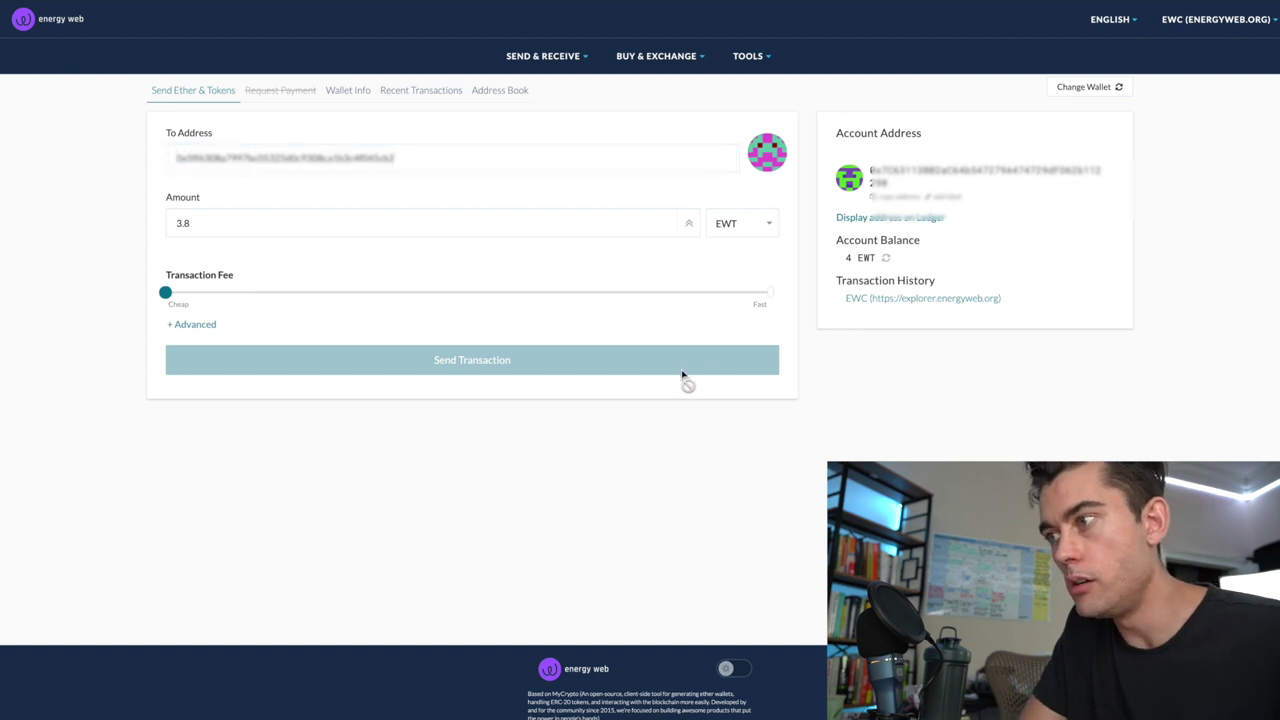
Step: Try the transaction fee between cheap and fast, then set it near the fast end at about 0.000019 EWT
click(766, 294)
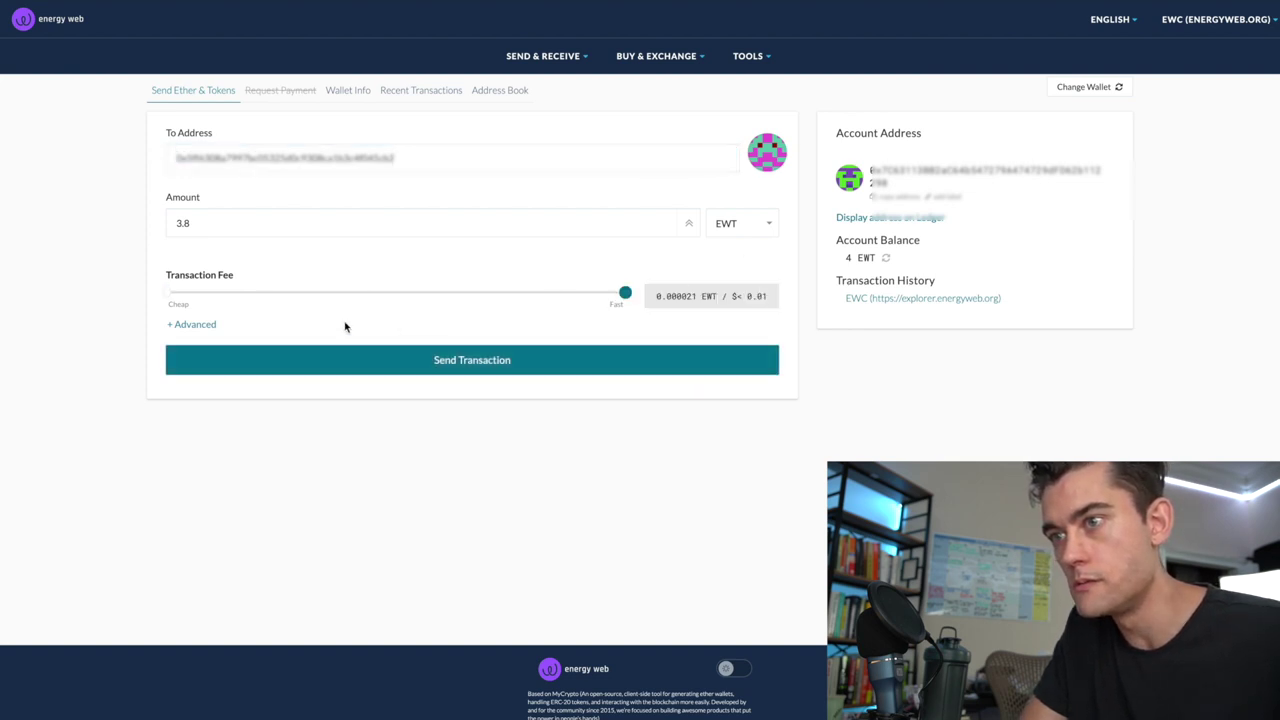
click(257, 292)
drag(257, 292, 166, 292)
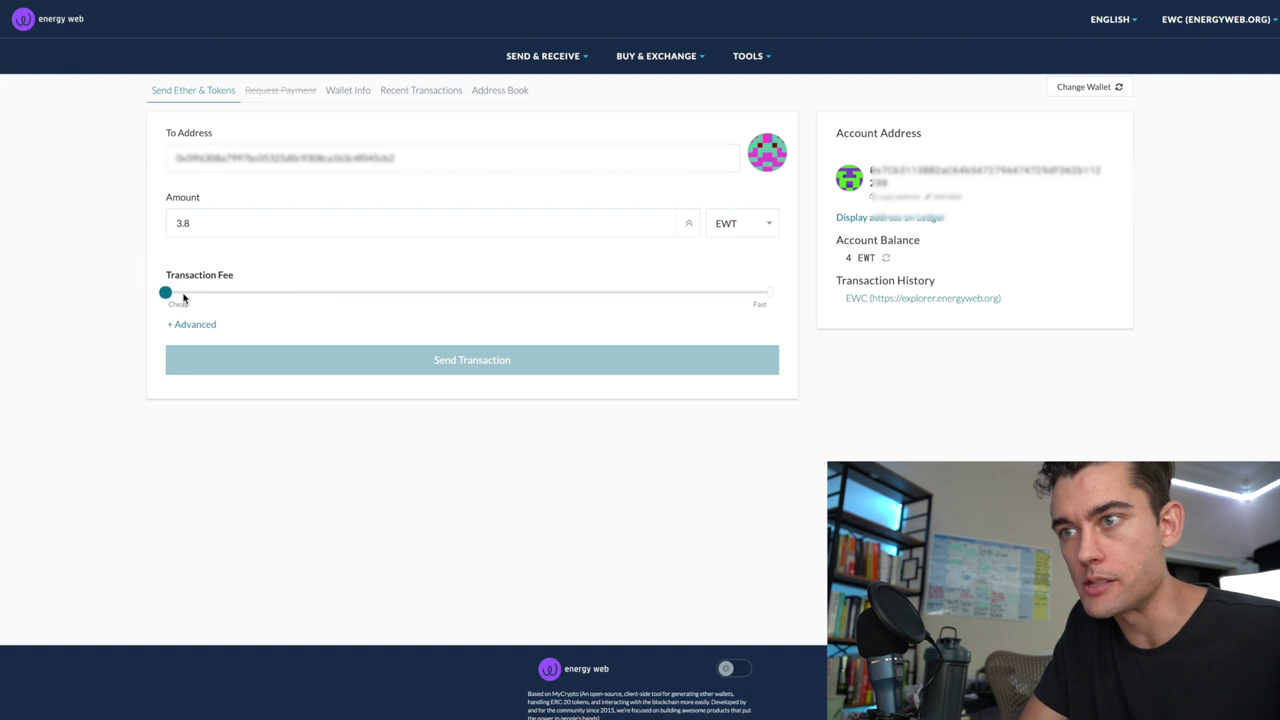
click(207, 293)
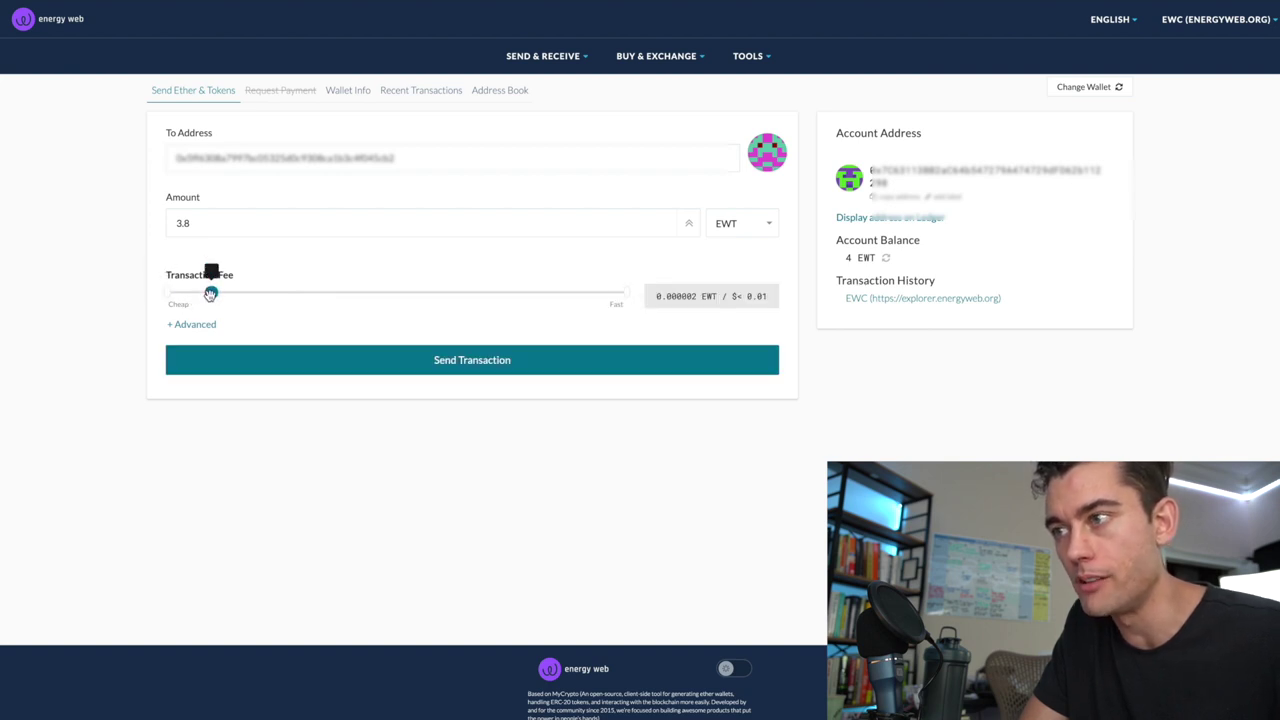
click(612, 299)
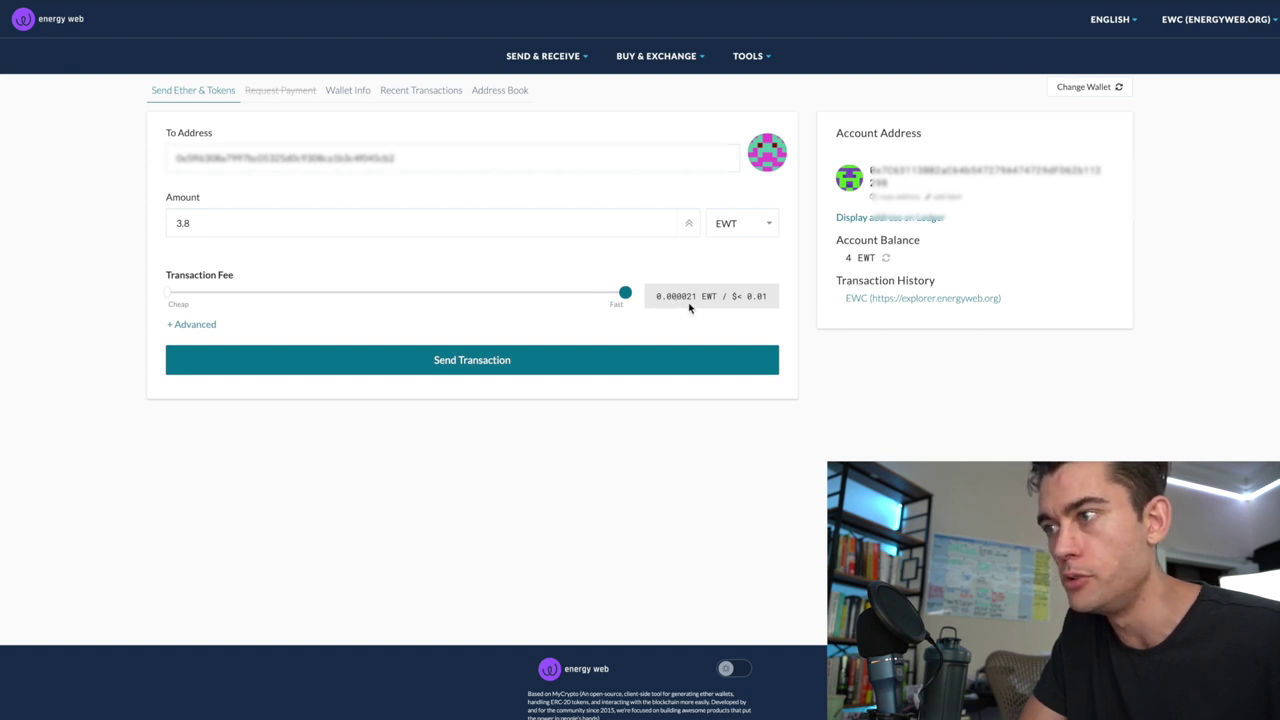
click(305, 293)
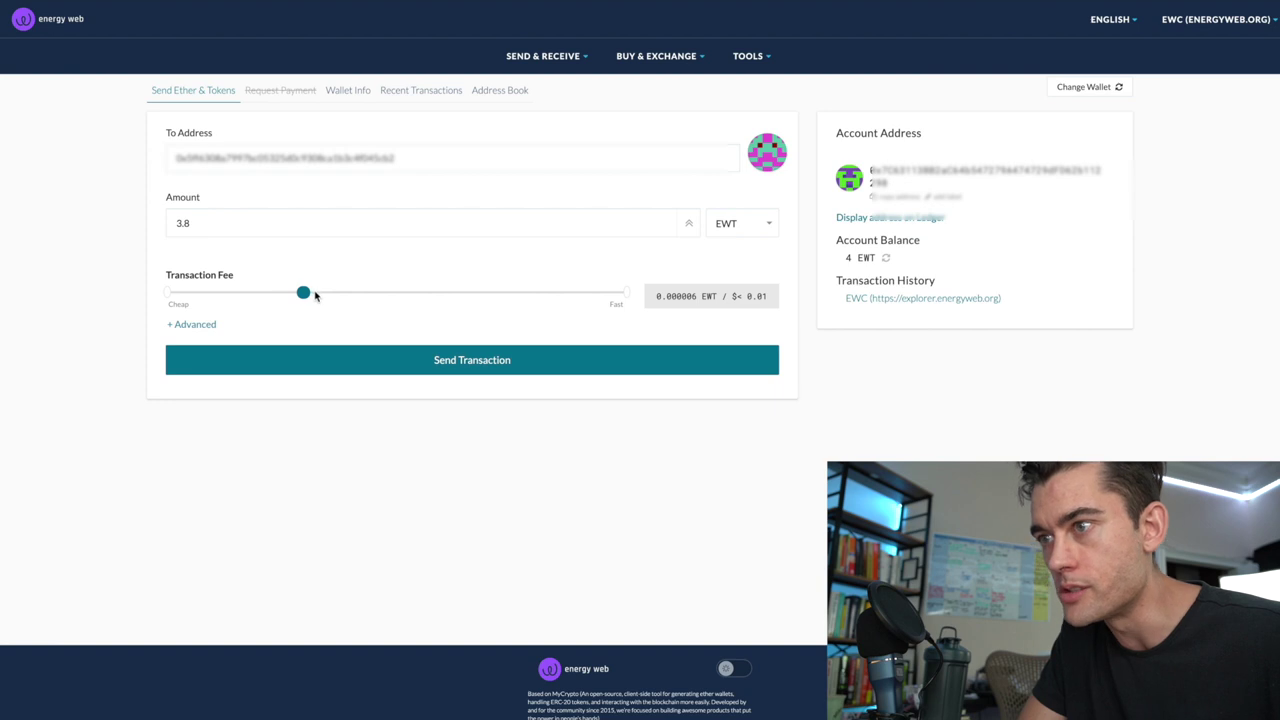
mouse_move(302, 294)
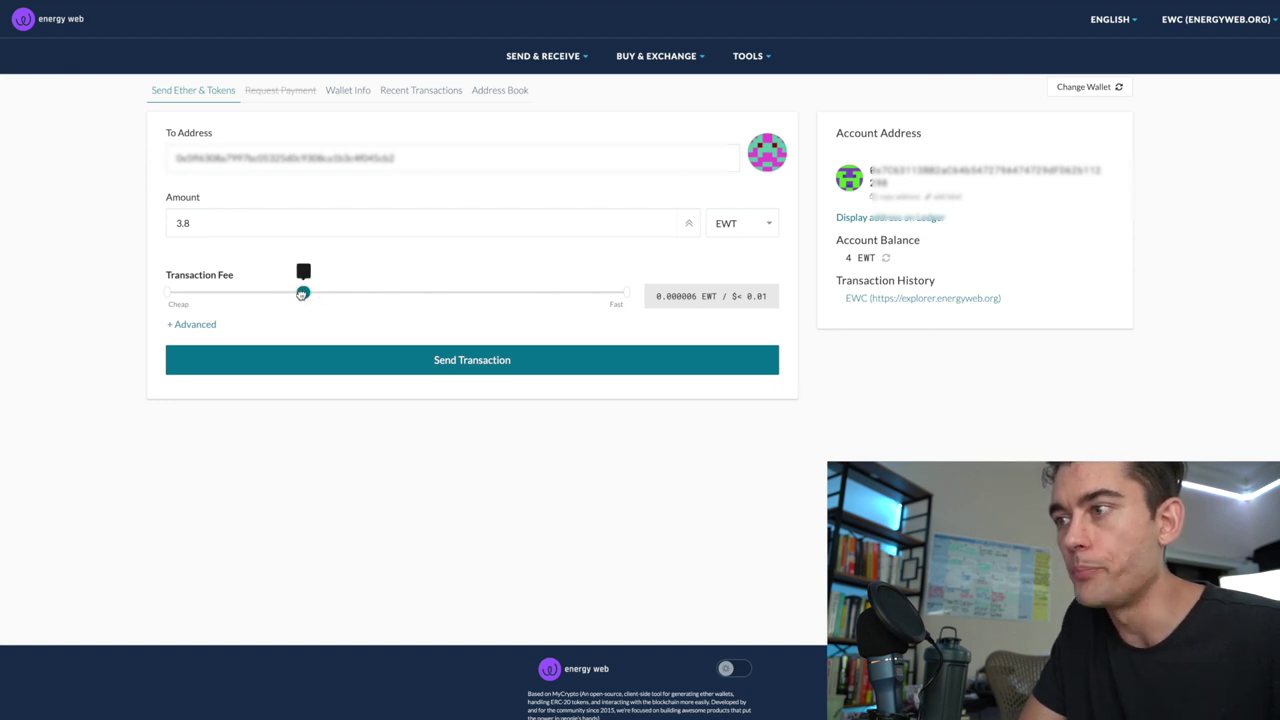
drag(302, 294, 517, 294)
right_click(517, 291)
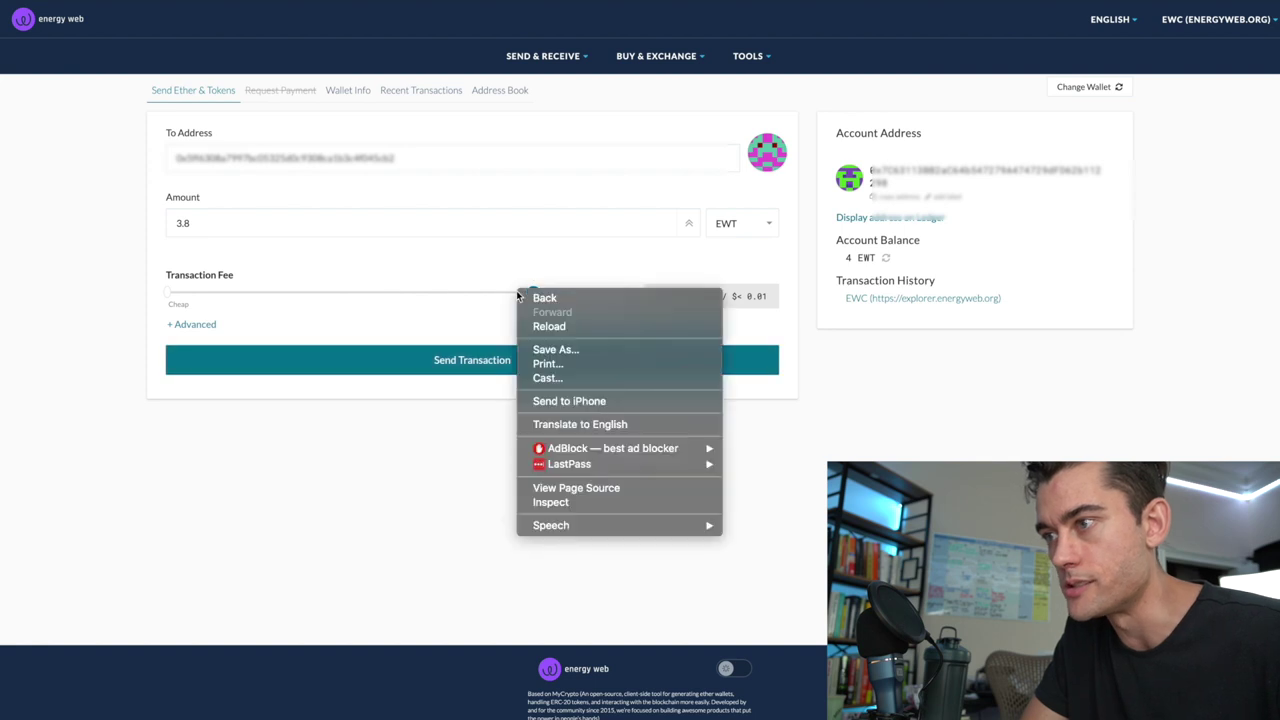
click(491, 294)
drag(563, 297, 577, 292)
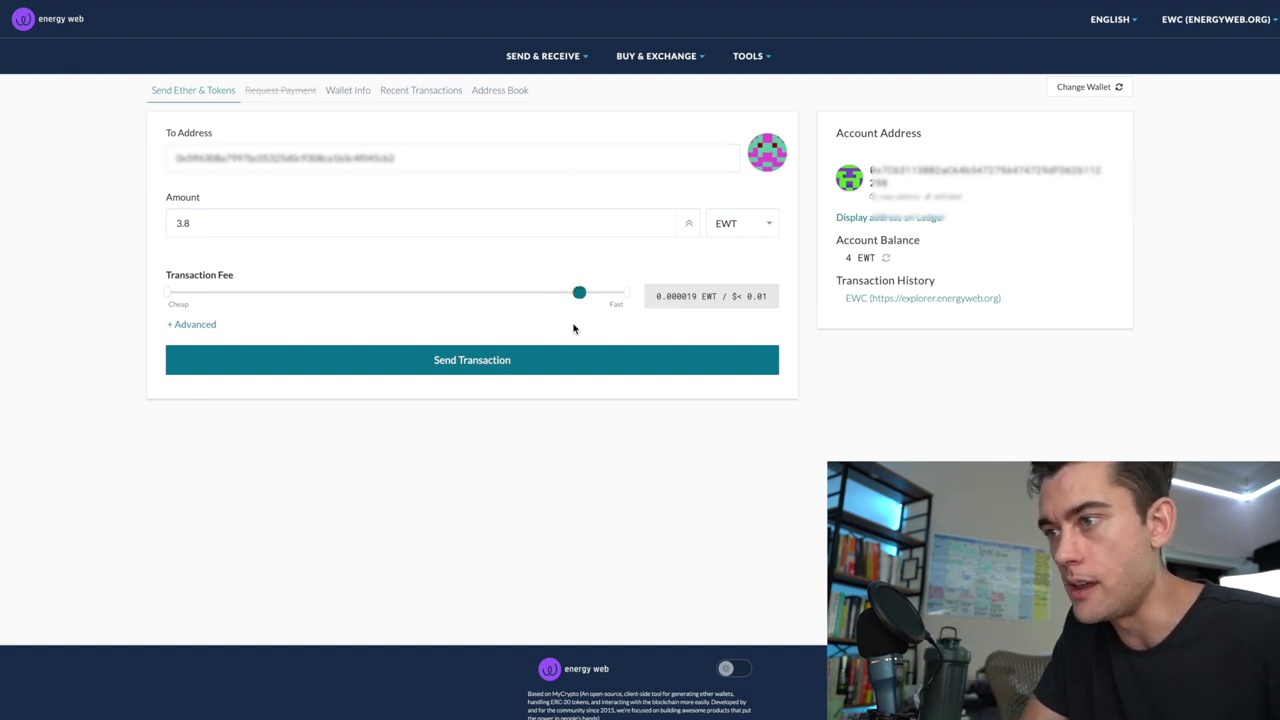
Step: Send the 3.8 EWT transaction, confirm it after reviewing the details, and refresh the account balance
click(518, 373)
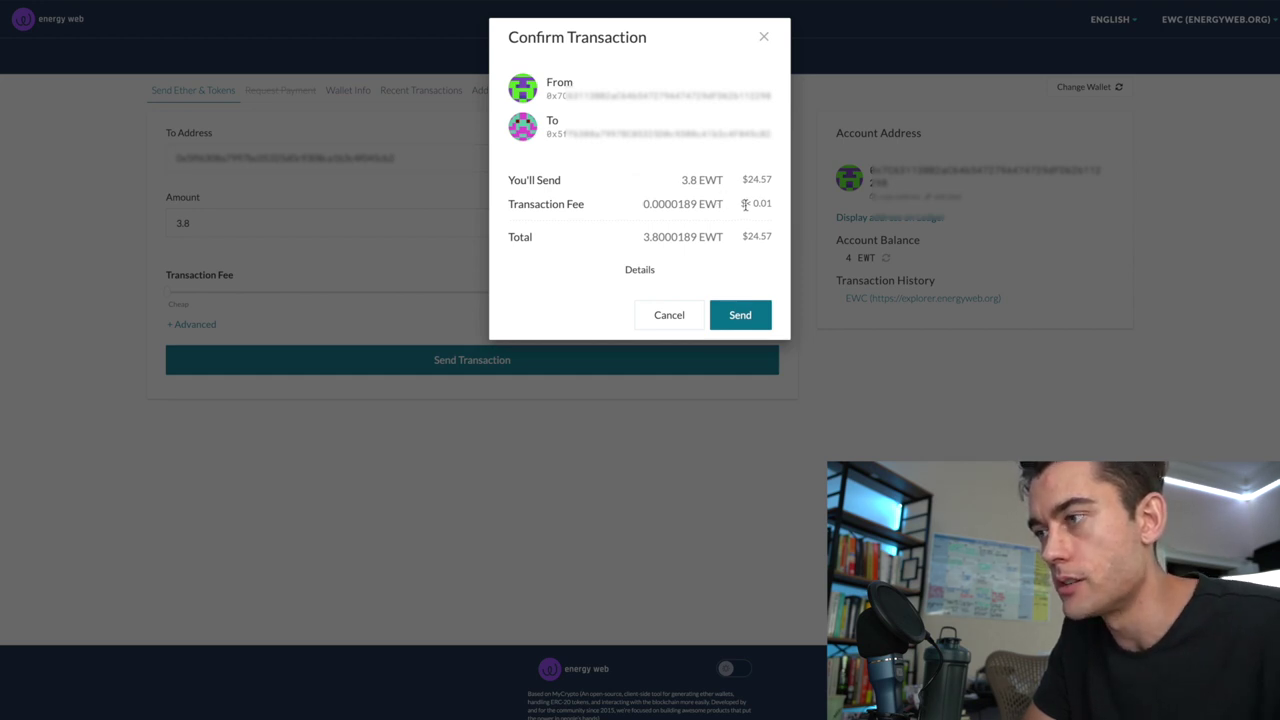
click(740, 316)
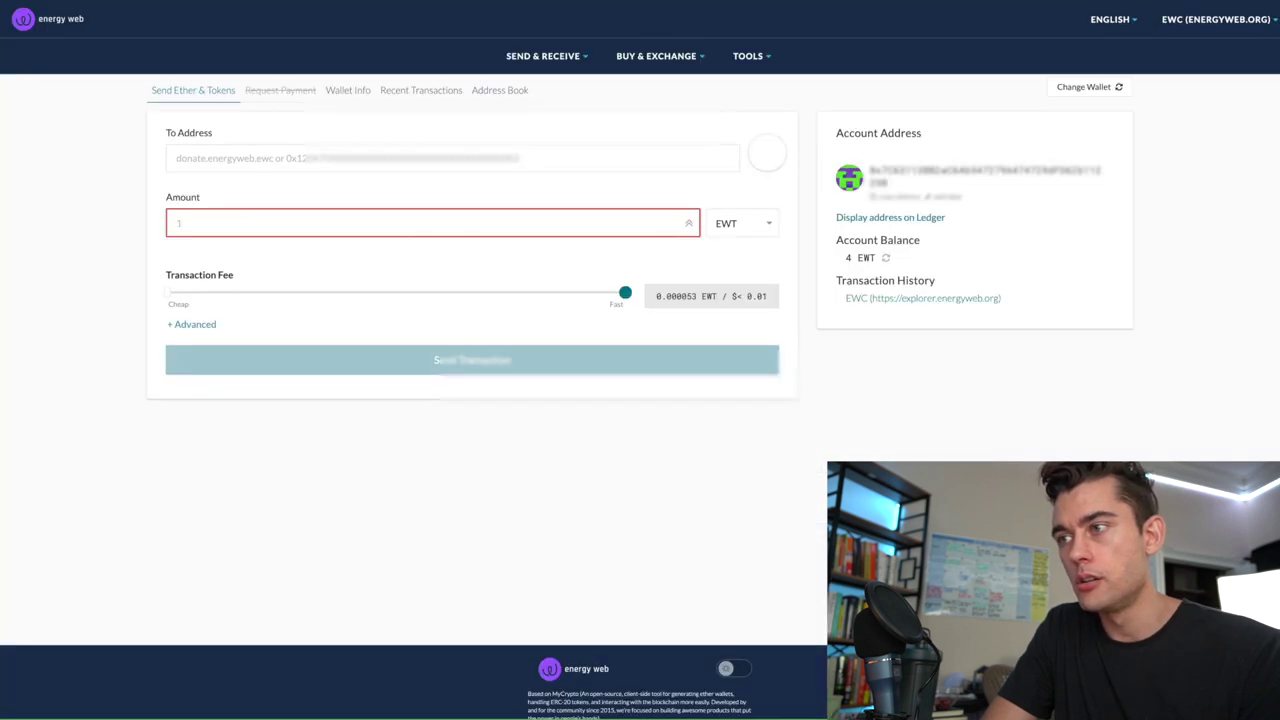
click(886, 260)
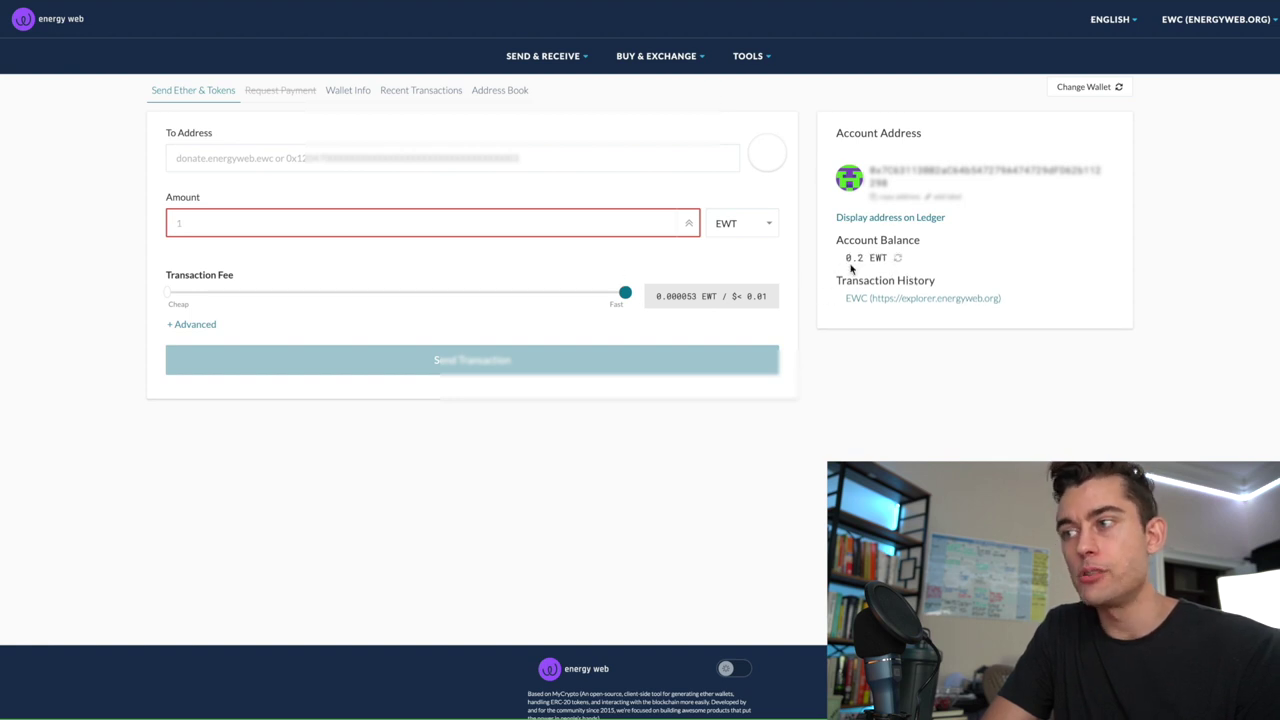